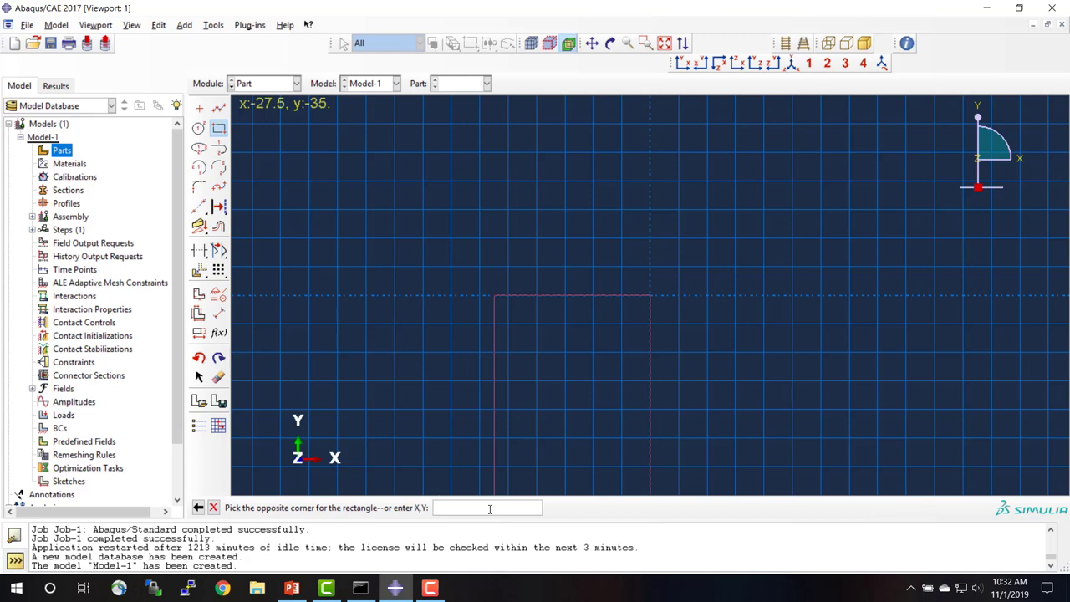
Finish the 1200 by 2 rectangle sketch and create the planar shell Part-1
click(490, 508)
text(1200,2)
key(Return)
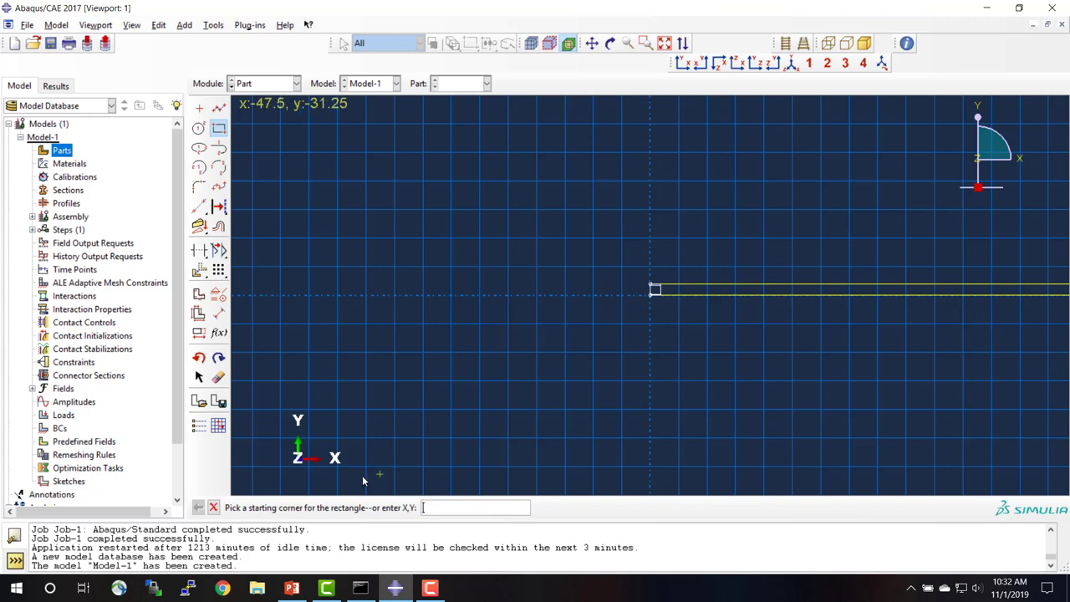
click(213, 507)
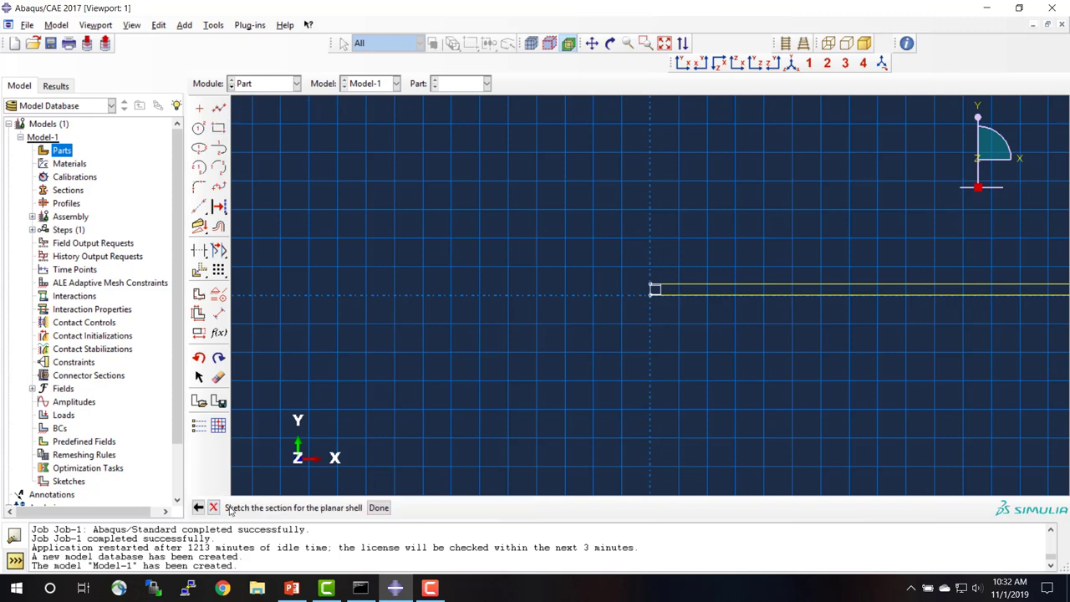
click(378, 508)
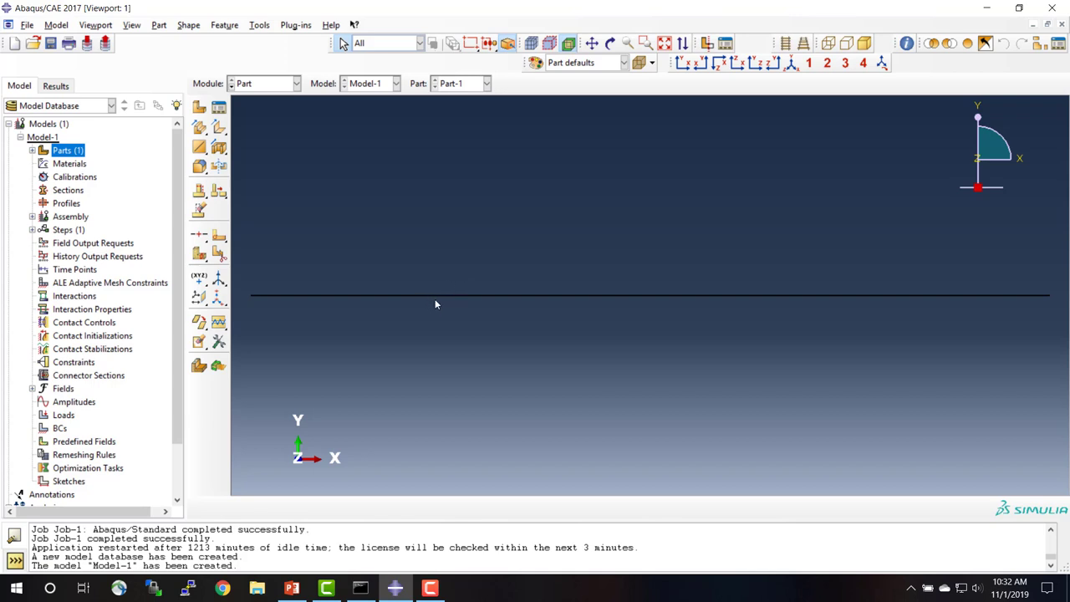
Define Material-1 as elastic with Young's modulus 15000 and Poisson's ratio 0.25
double_click(67, 164)
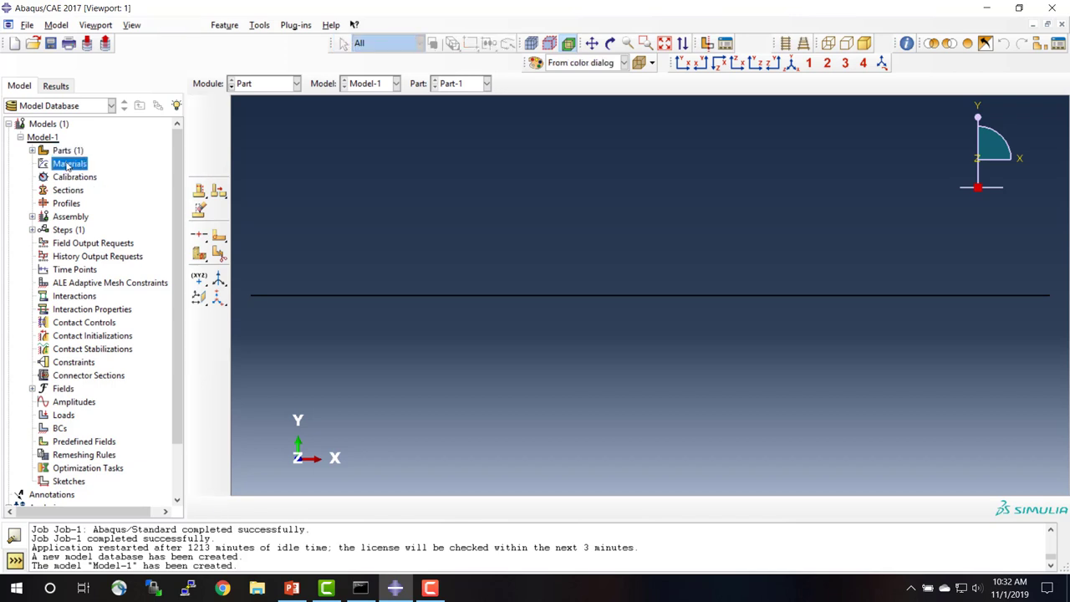
click(307, 179)
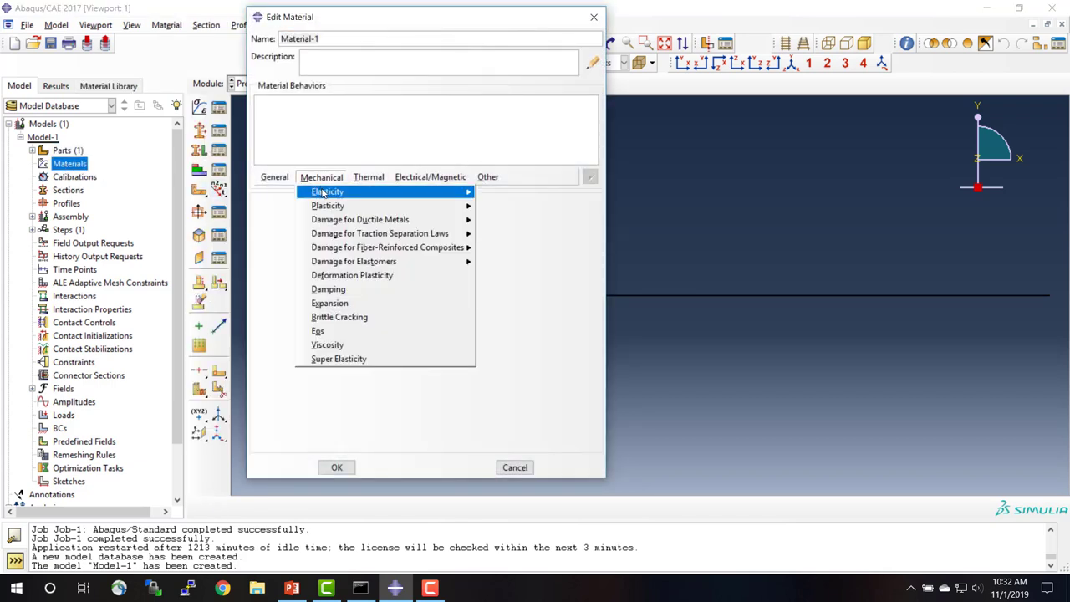
mouse_move(322, 192)
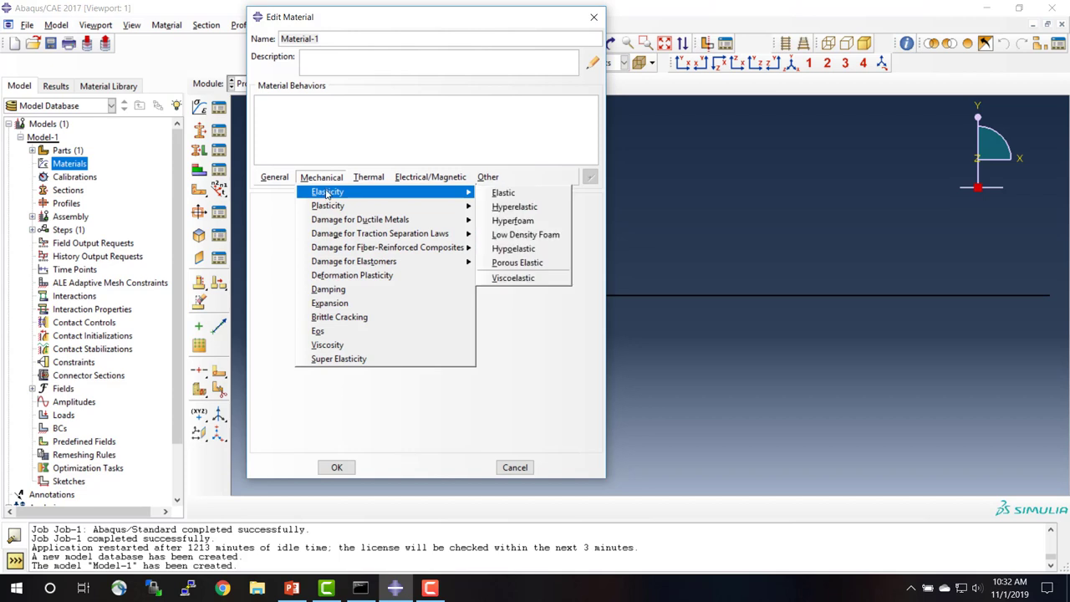
click(504, 195)
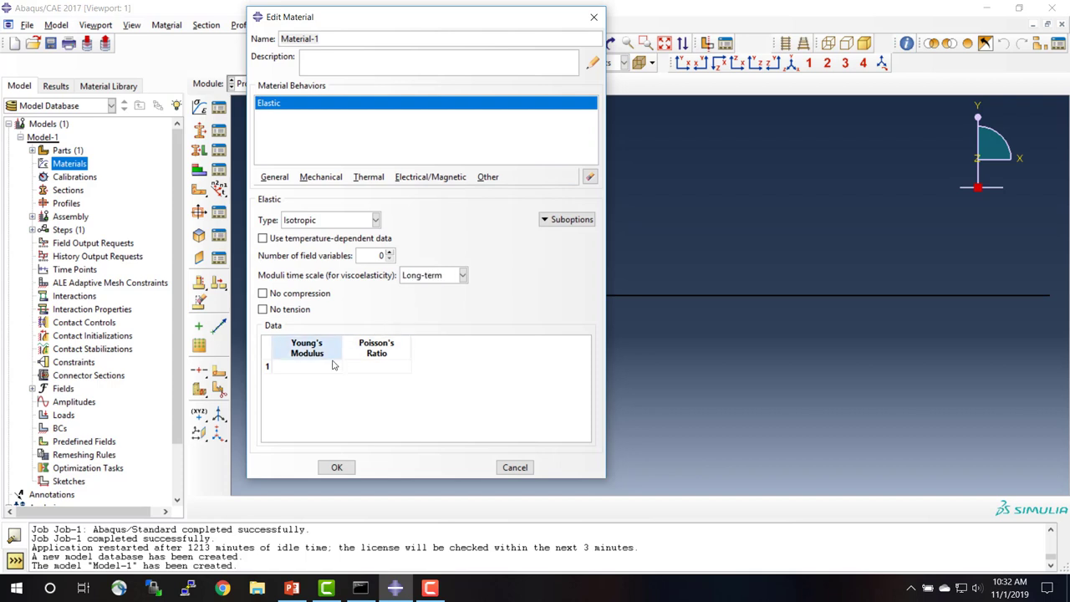
click(318, 367)
text(15)
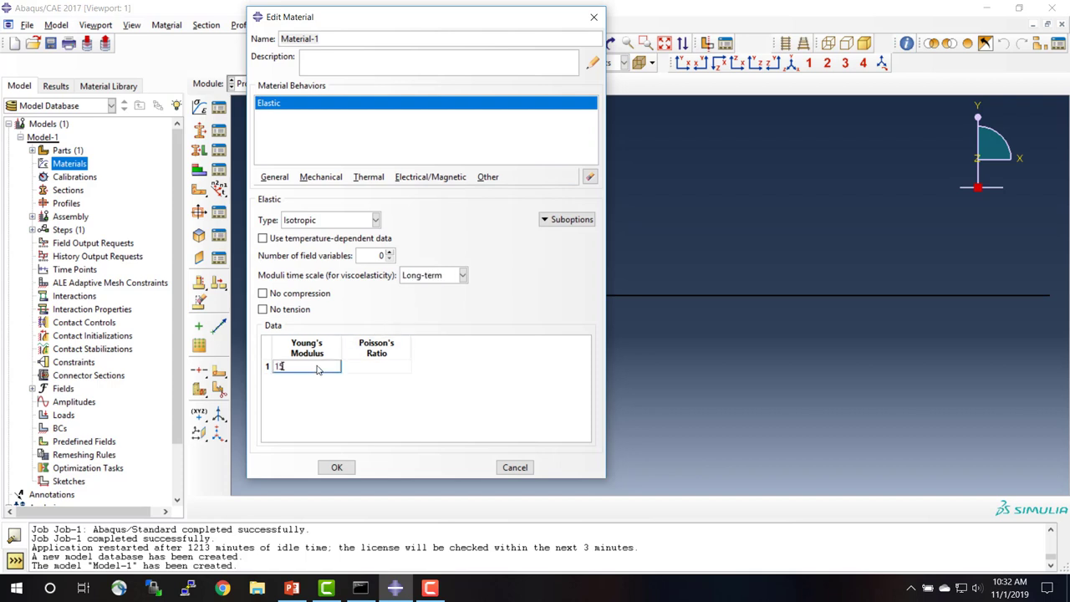
text(000)
key(Tab)
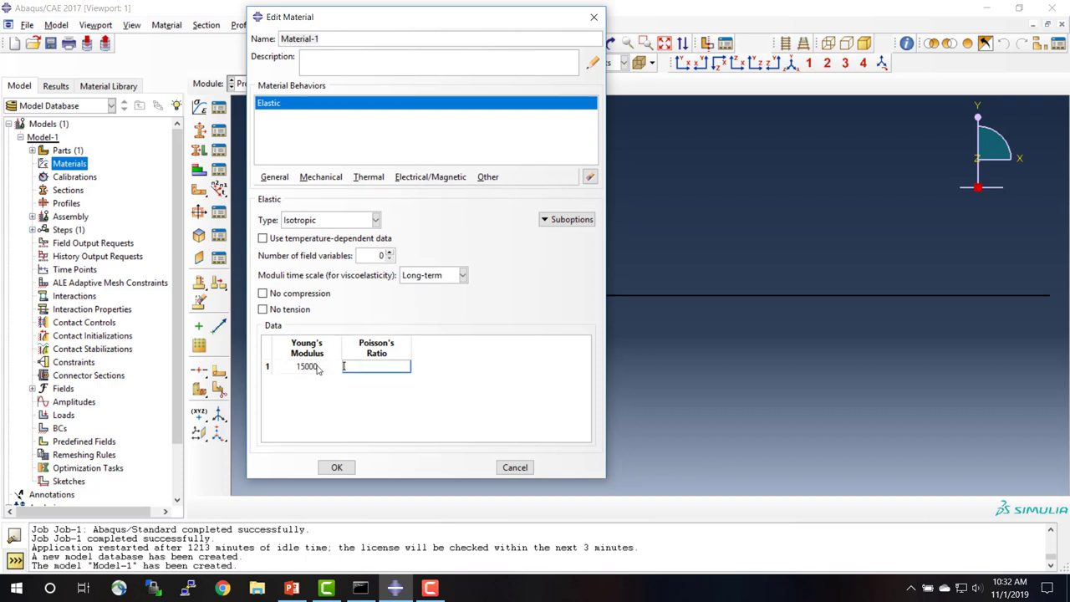
text(0.25)
click(337, 468)
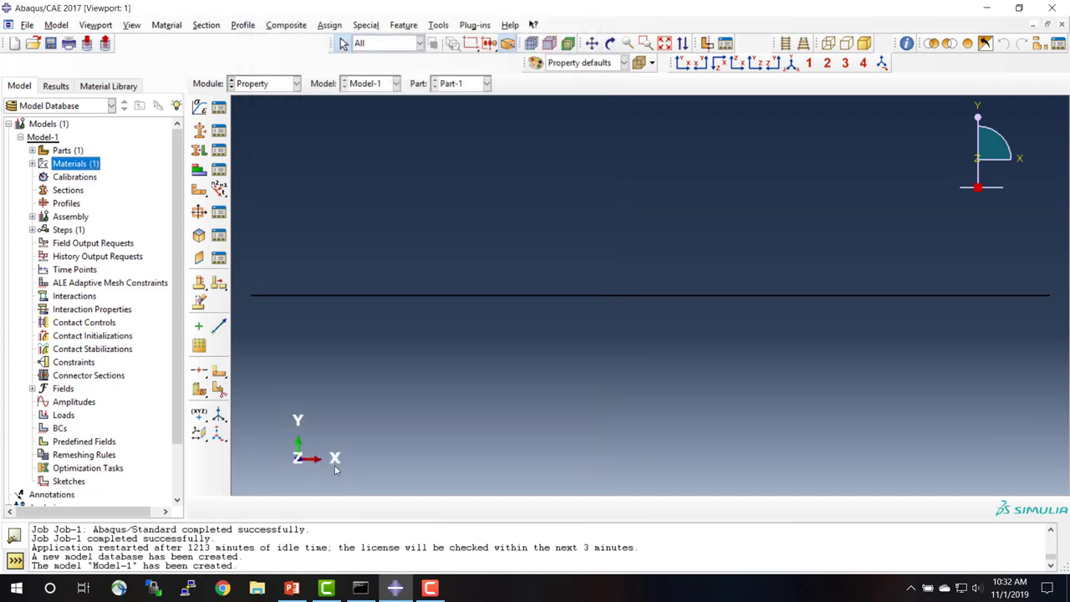
Create Section-1 as solid homogeneous using Material-1 with plane stress/strain thickness enabled
double_click(74, 194)
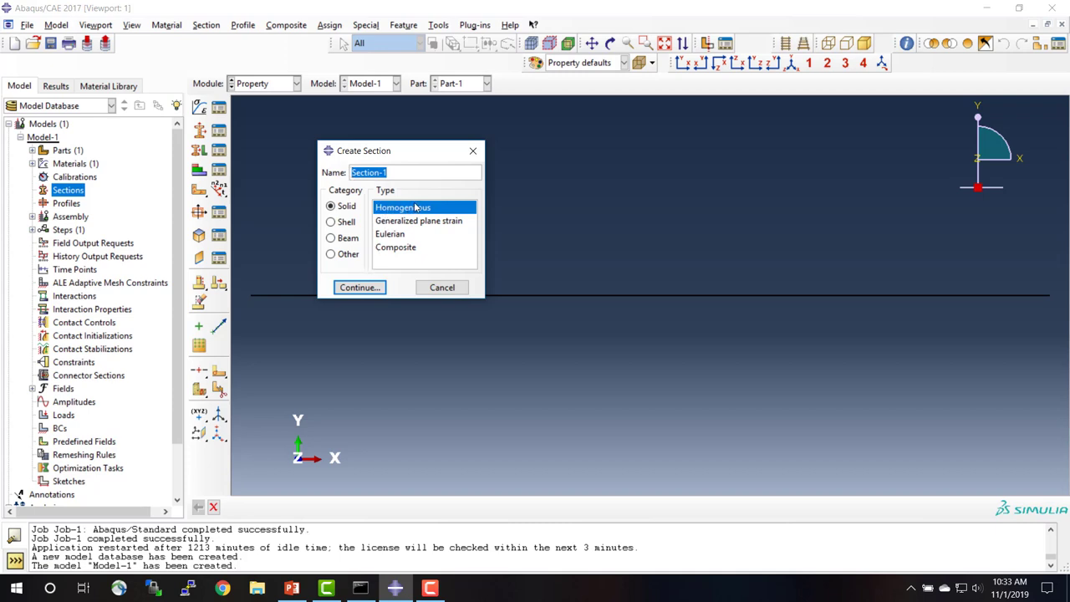
click(371, 289)
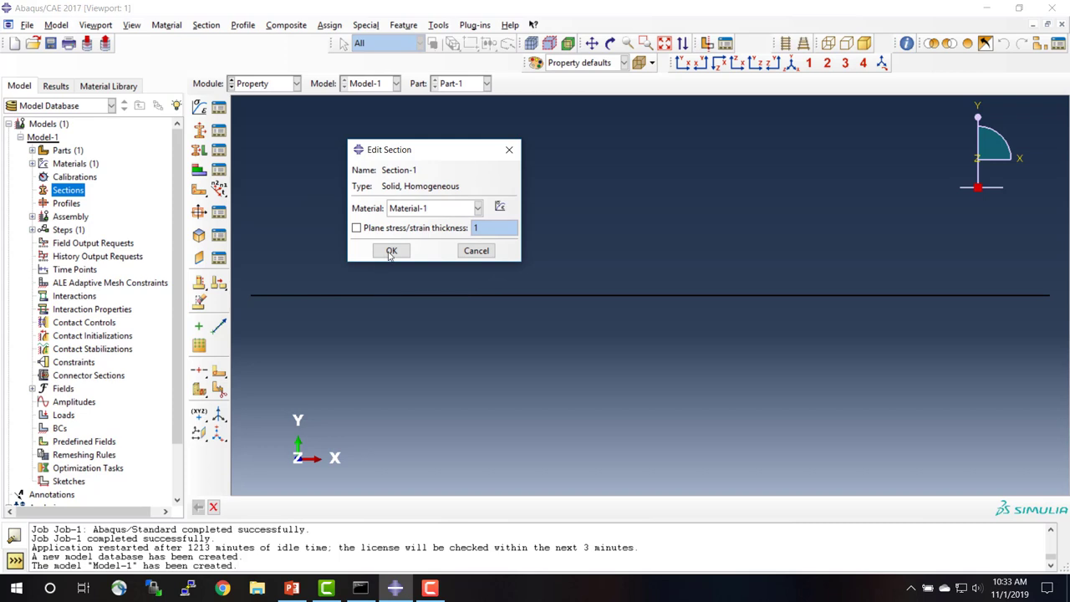
click(421, 214)
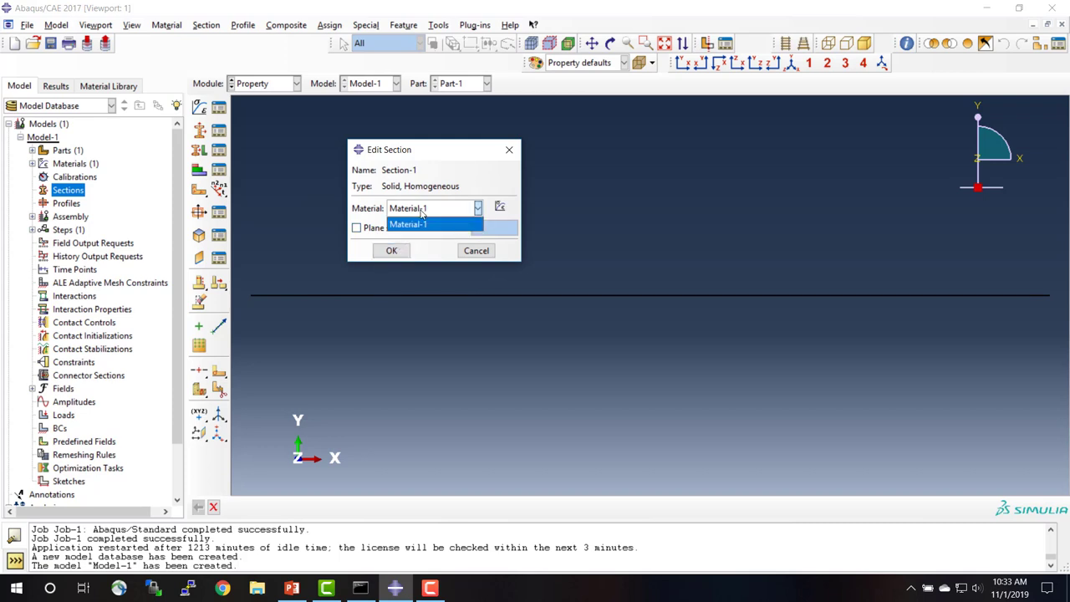
click(423, 215)
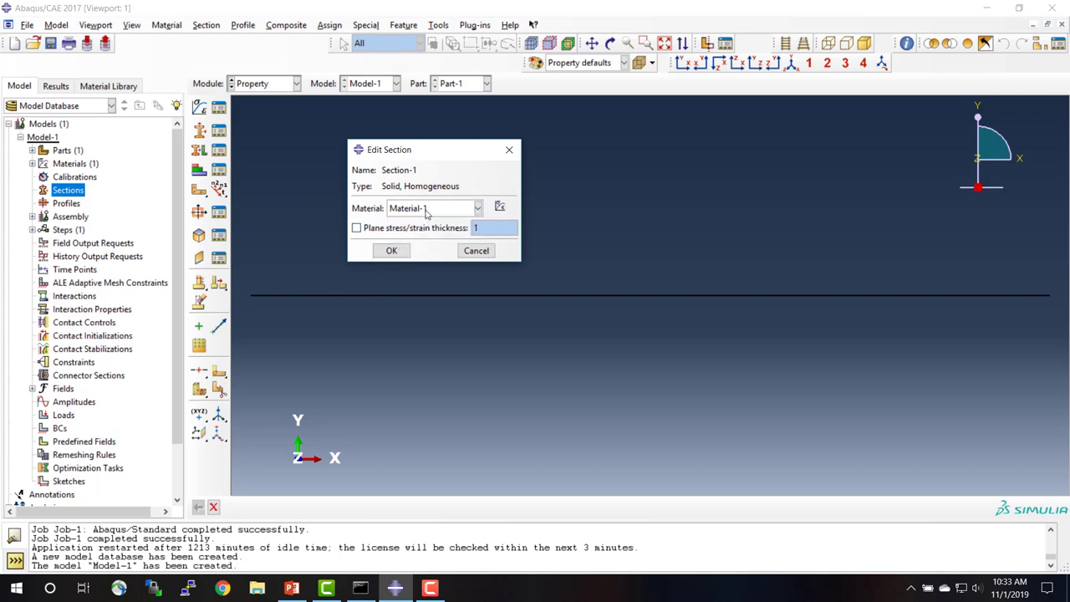
click(357, 228)
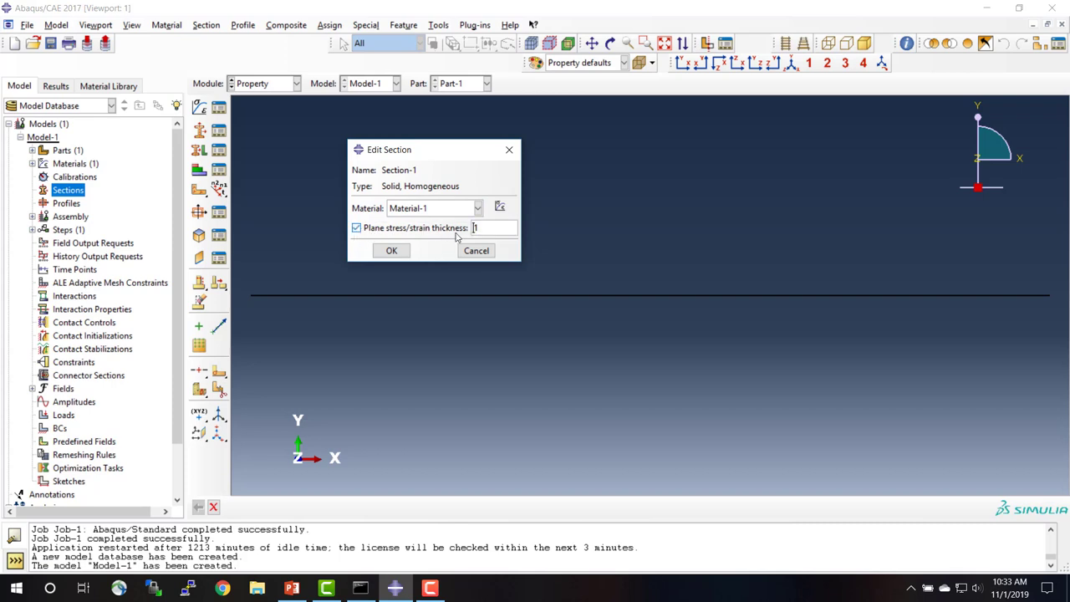
click(391, 251)
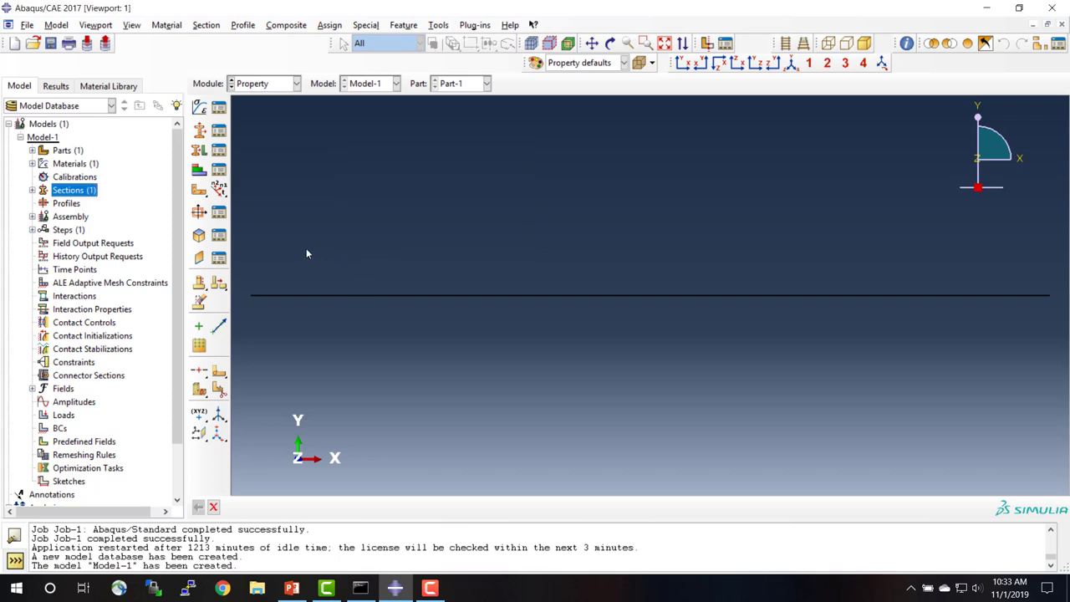
click(32, 151)
Assign Section-1 to the whole beam strip of Part-1 through Set-1
click(44, 164)
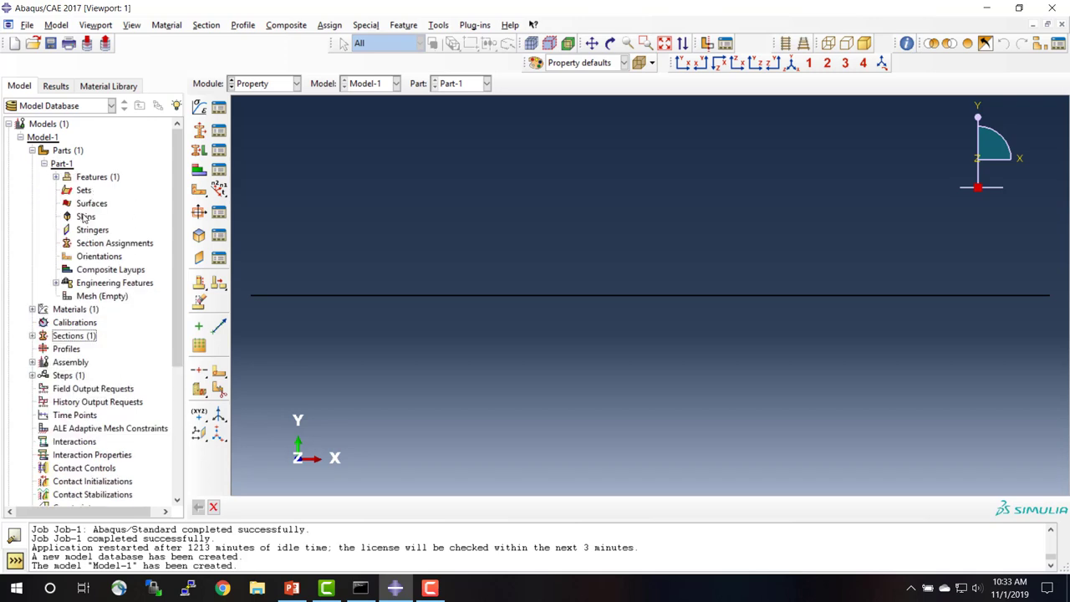
double_click(115, 243)
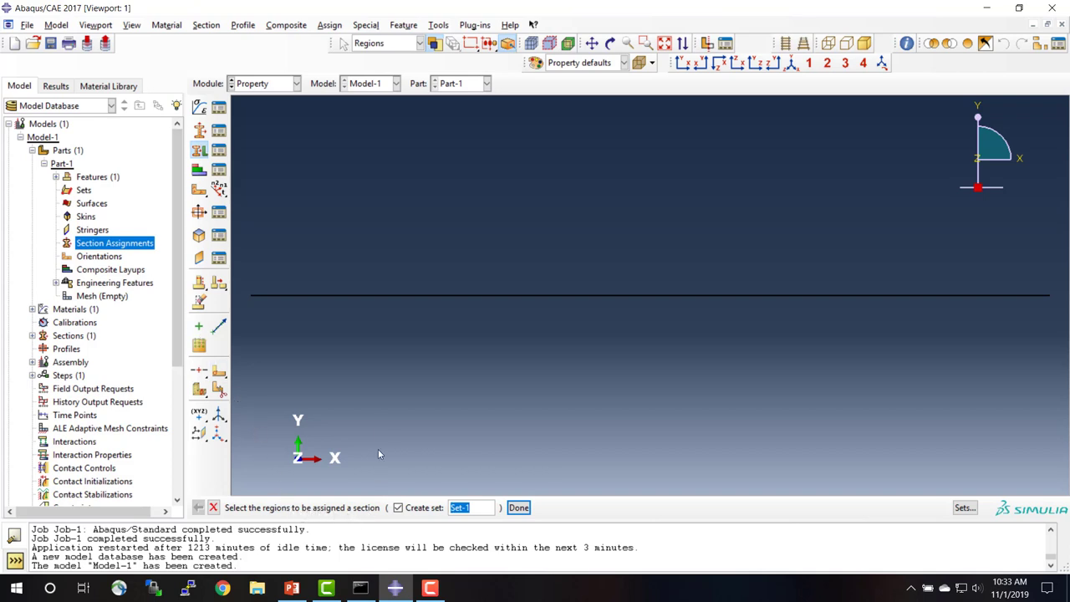
click(464, 296)
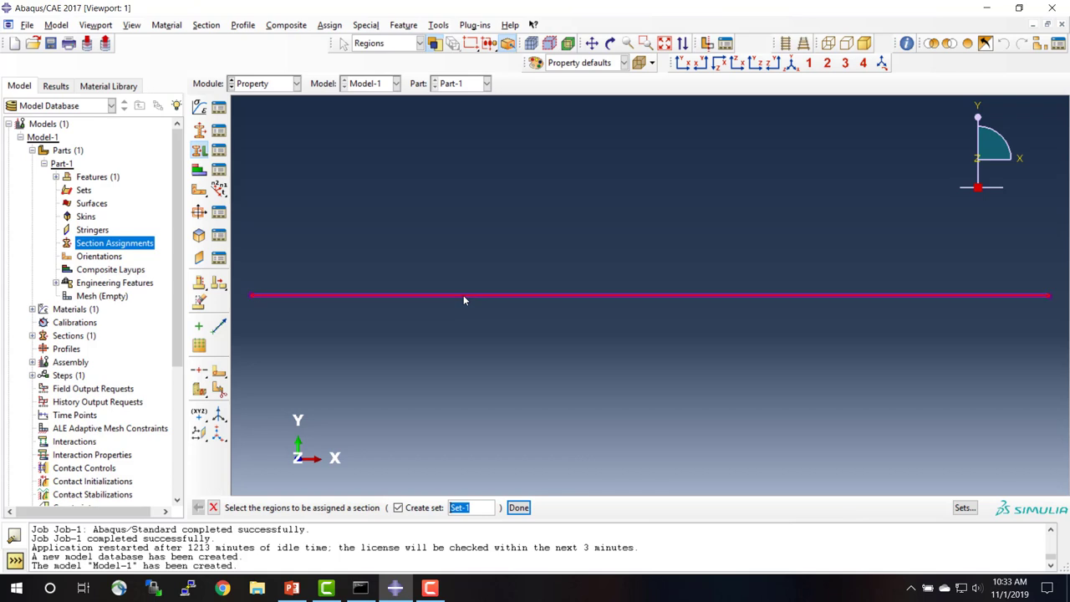
click(518, 507)
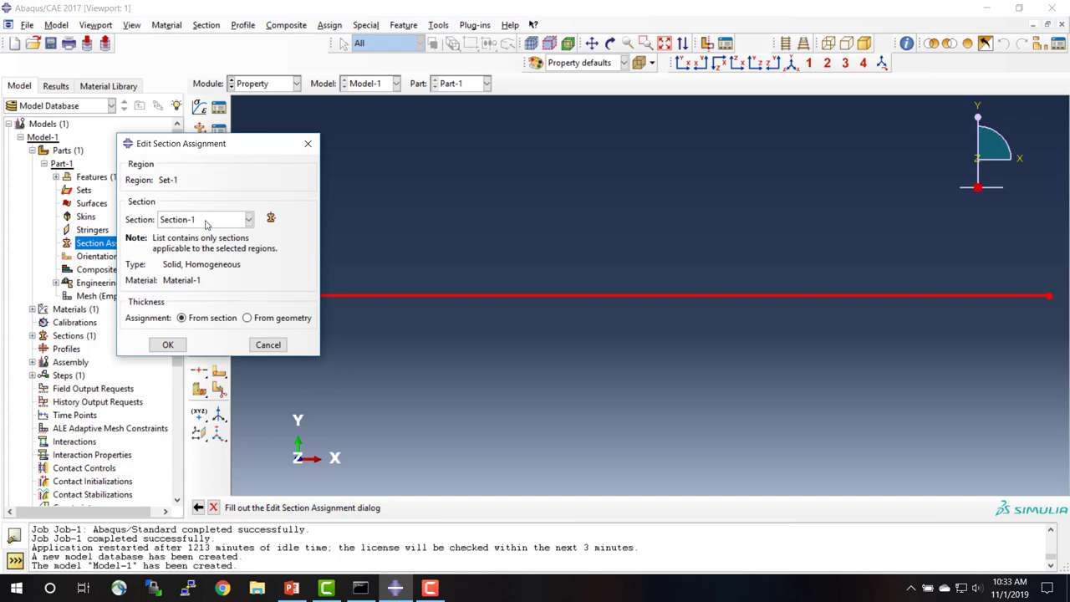
click(170, 344)
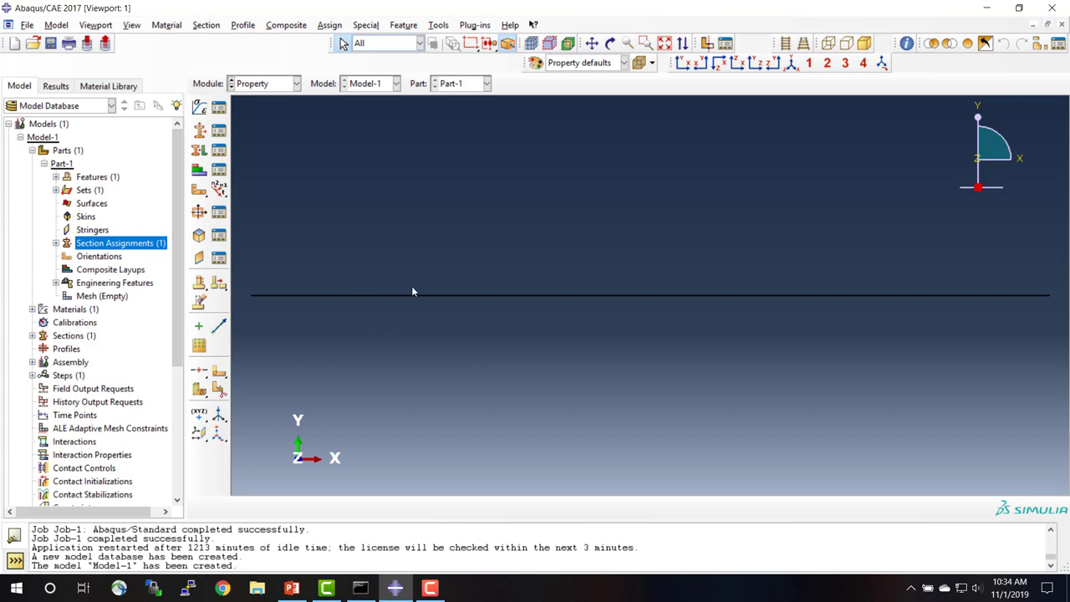
Box-zoom onto the right end of the beam strip
click(646, 44)
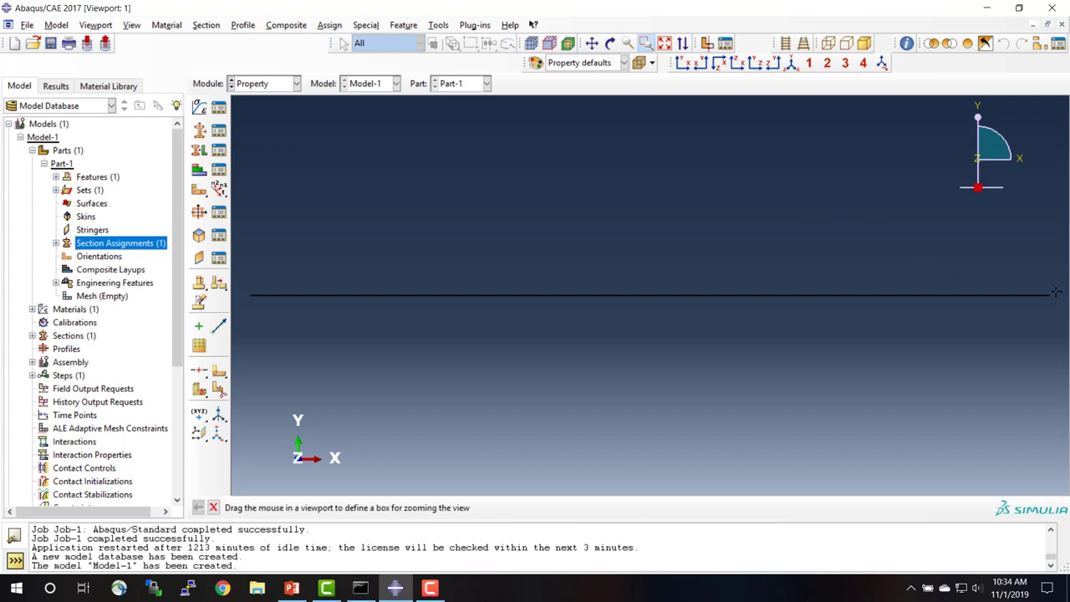
drag(1040, 287, 1055, 306)
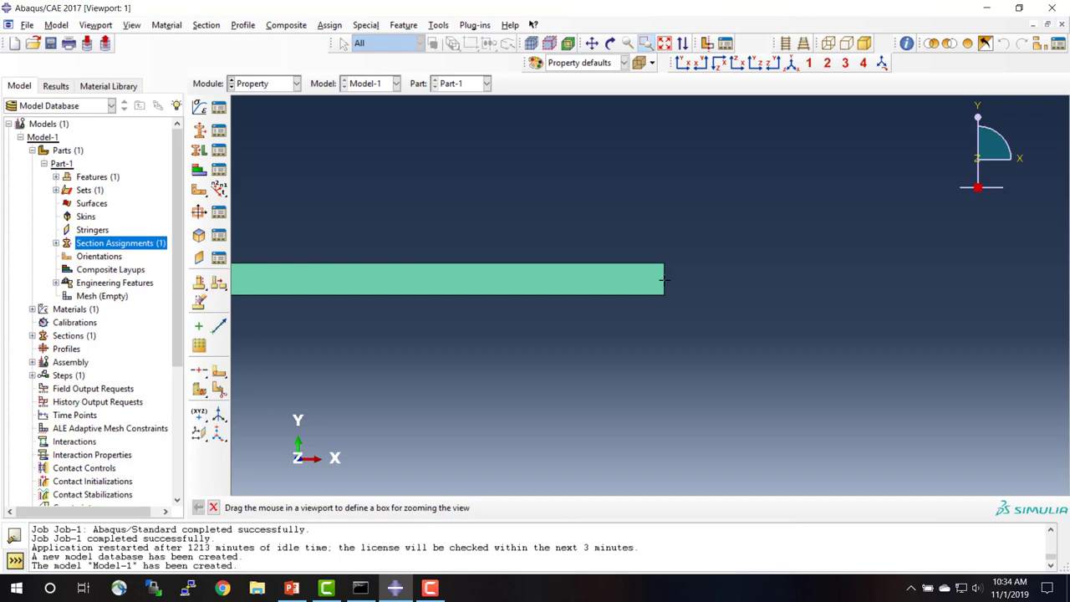
In the Part module, split the beam's right end edge at its midpoint
click(297, 85)
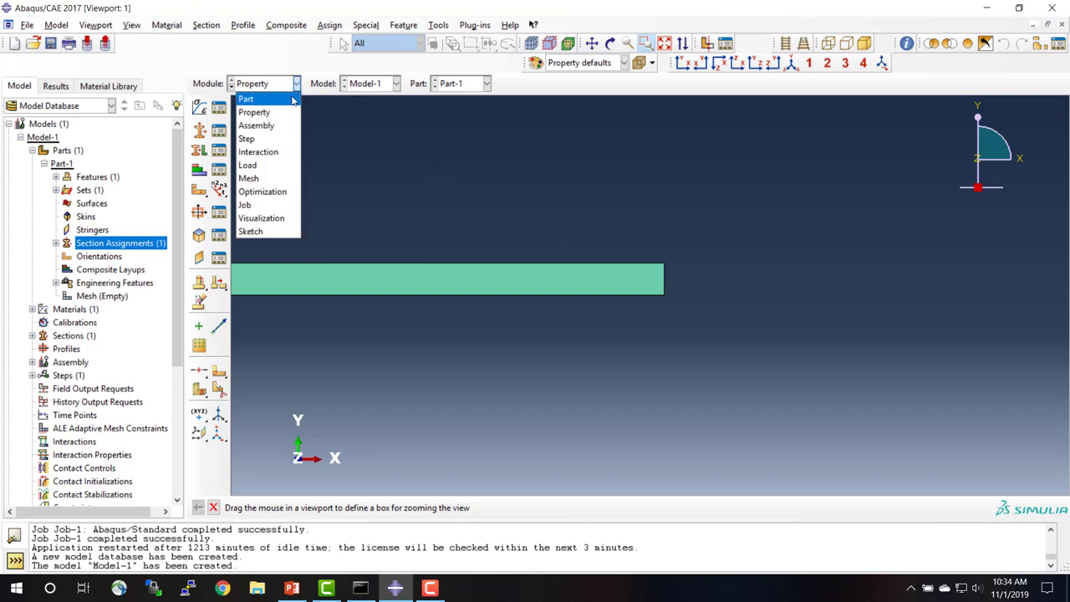
click(282, 100)
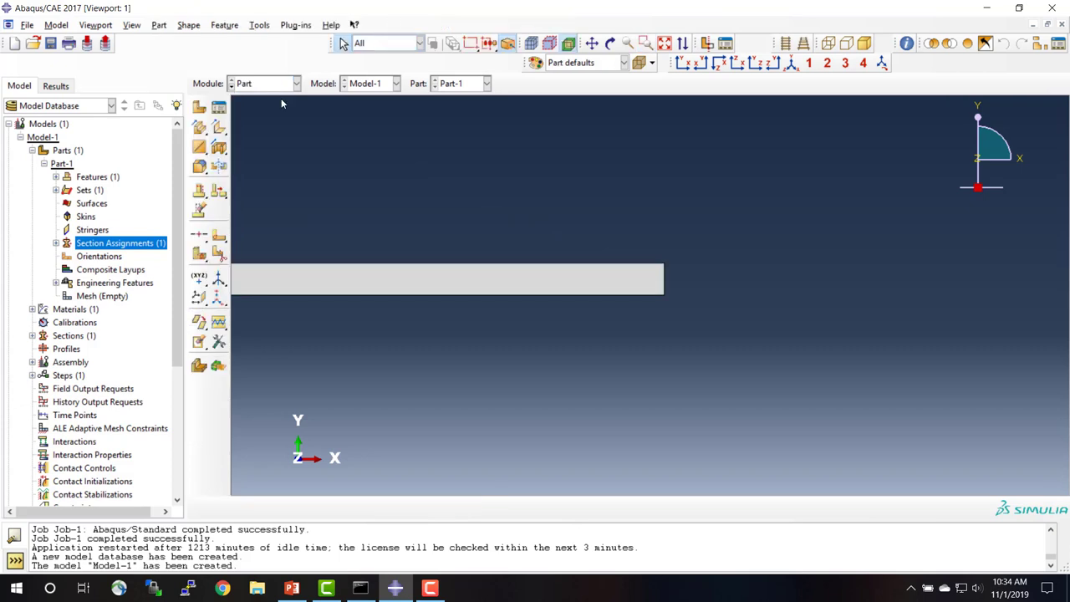
click(201, 241)
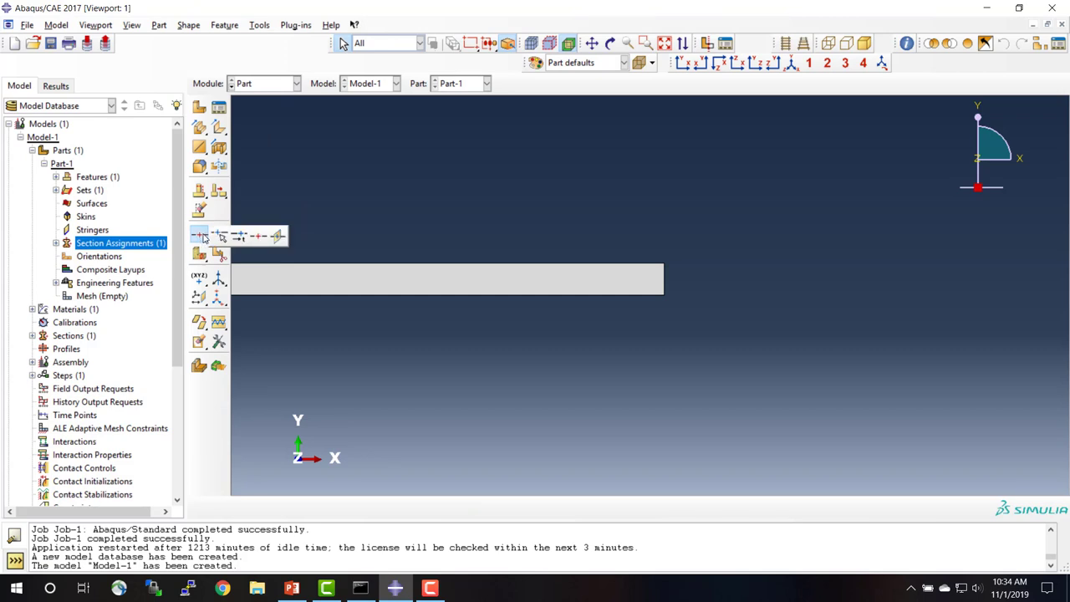
click(260, 239)
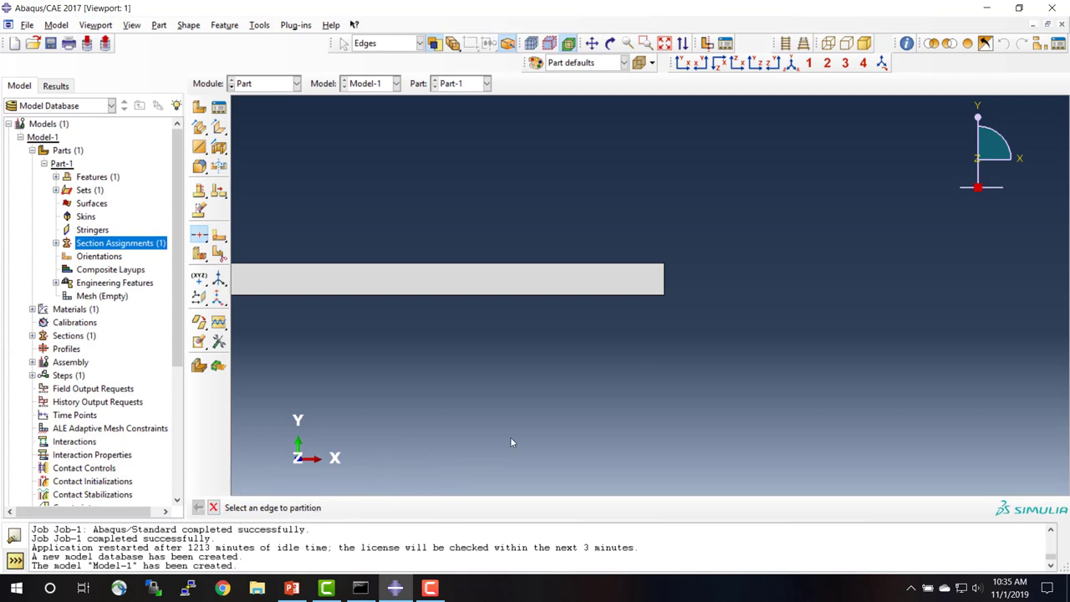
click(664, 280)
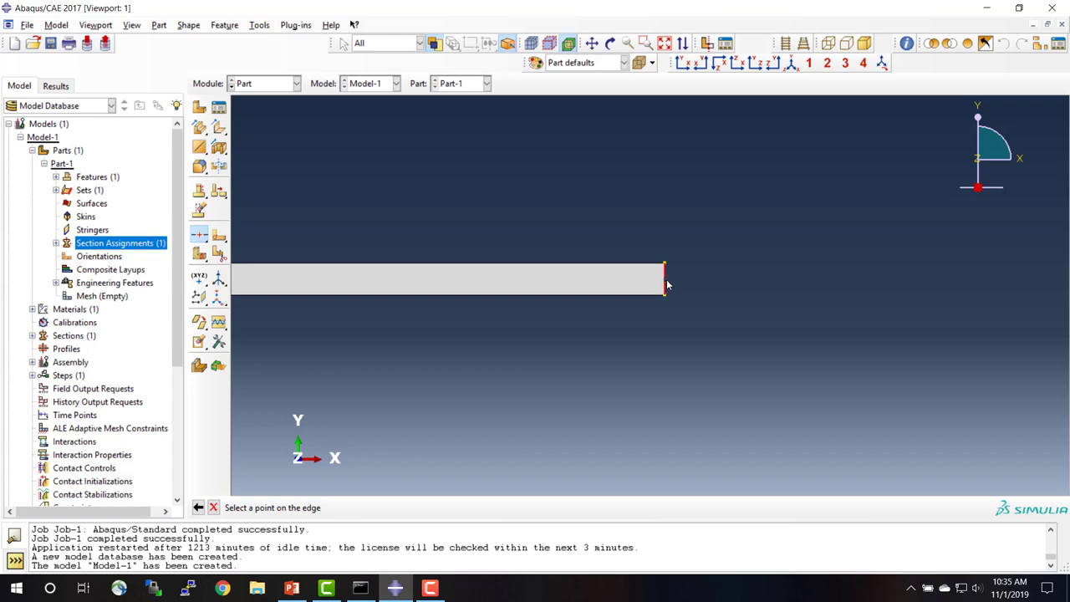
click(666, 283)
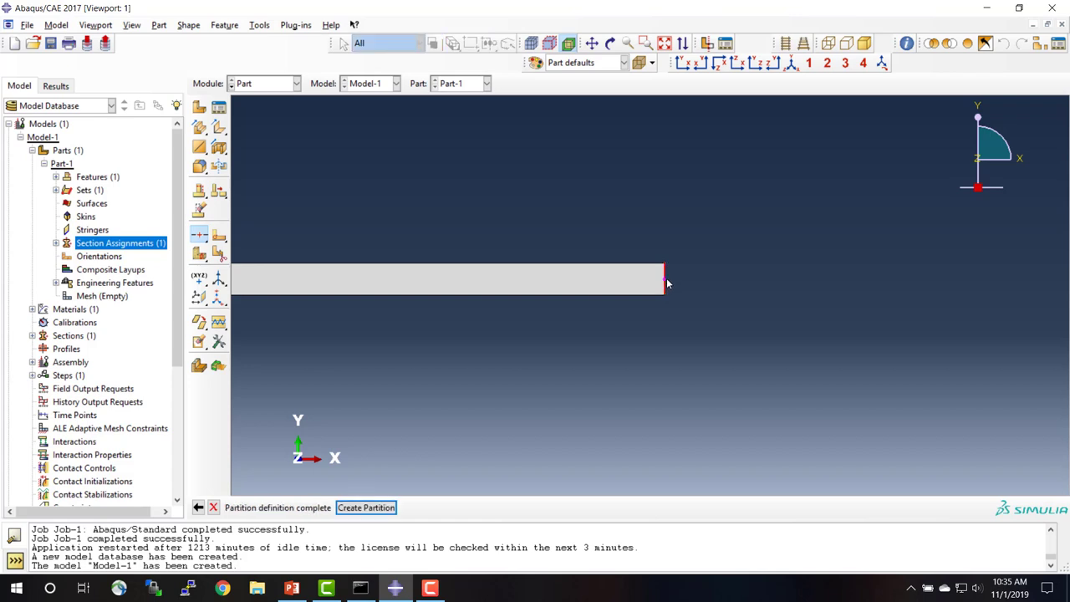
click(366, 507)
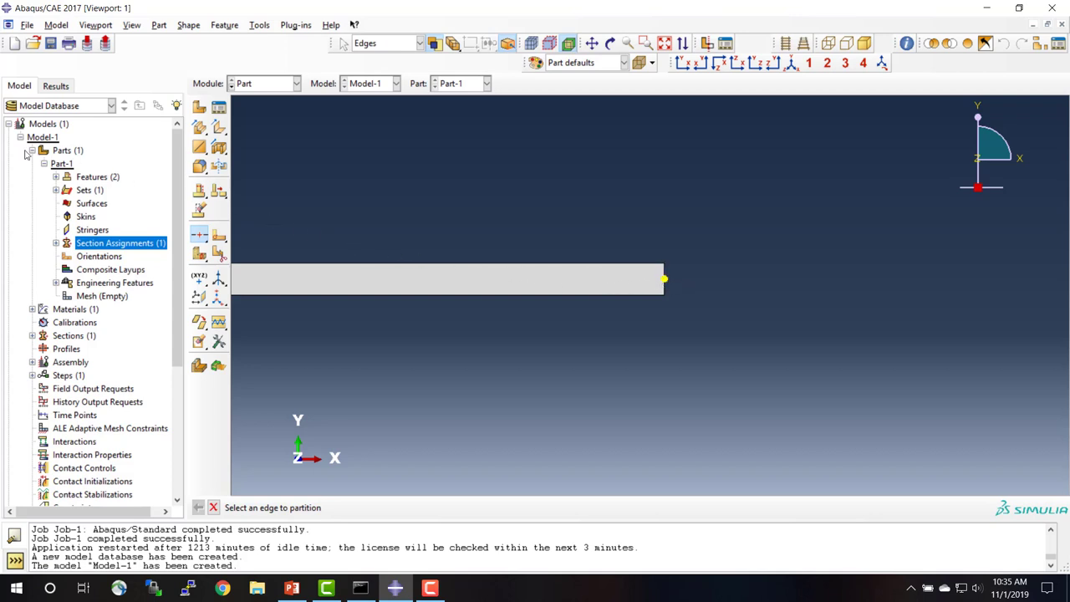
click(32, 362)
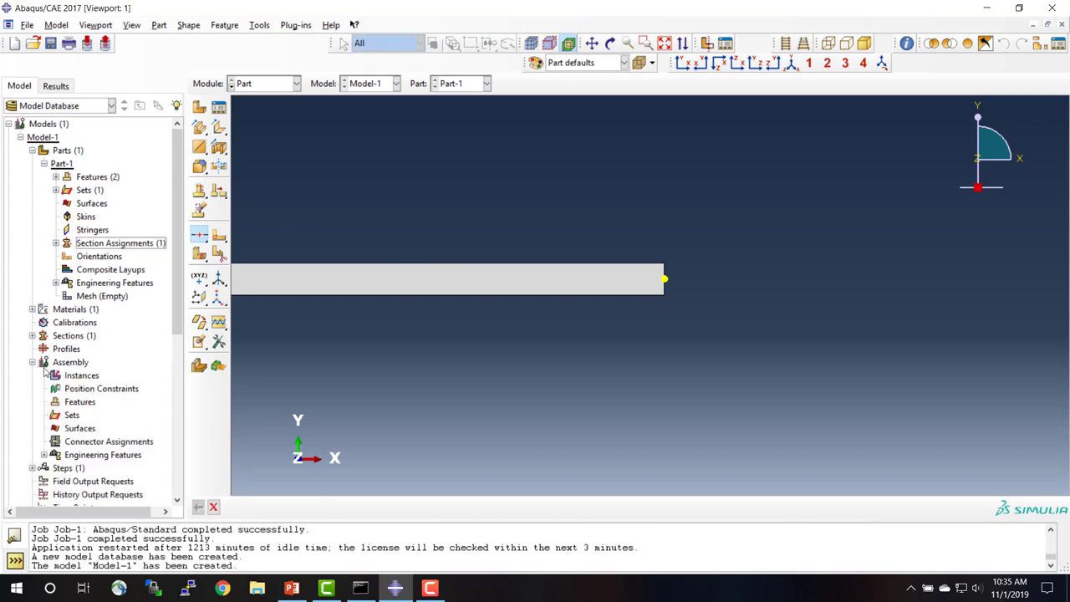
Add a dependent instance of Part-1 to the assembly
click(88, 378)
double_click(81, 379)
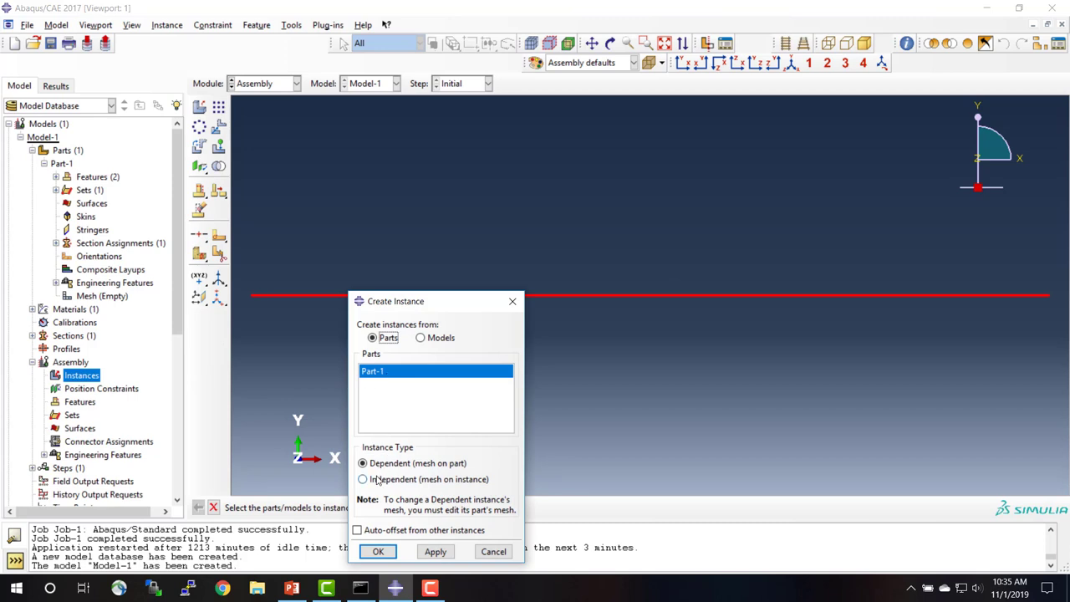
click(377, 553)
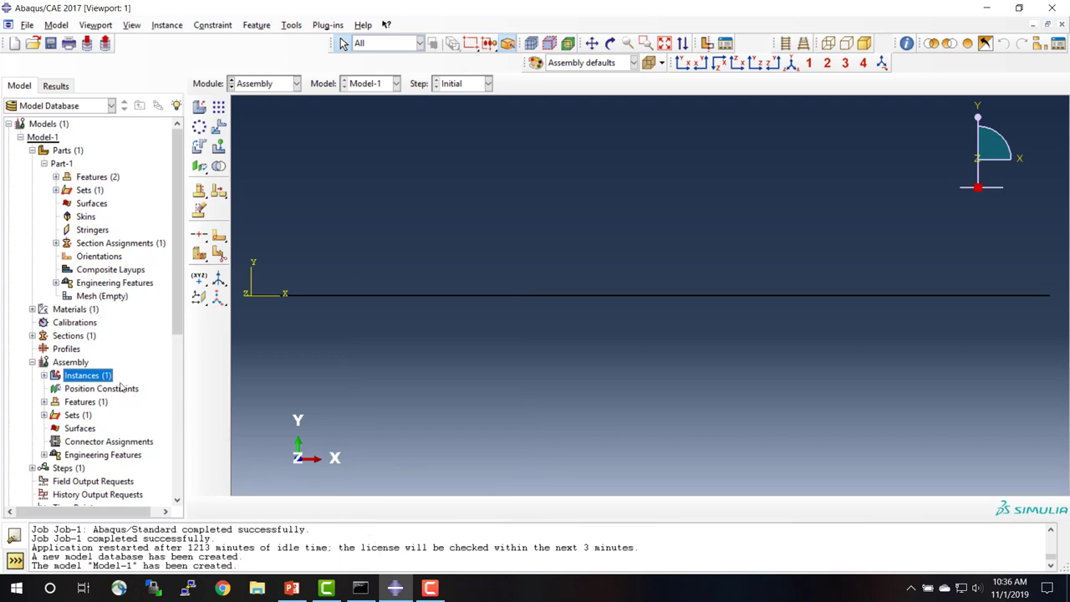
click(33, 361)
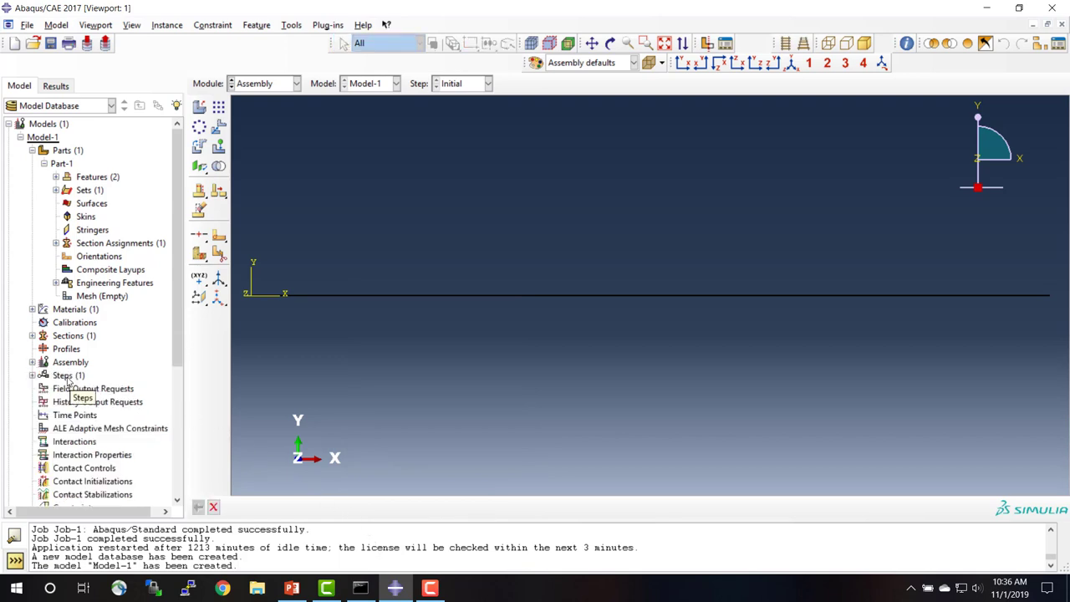
Create Step-1 as a Static, General step with default settings
double_click(65, 375)
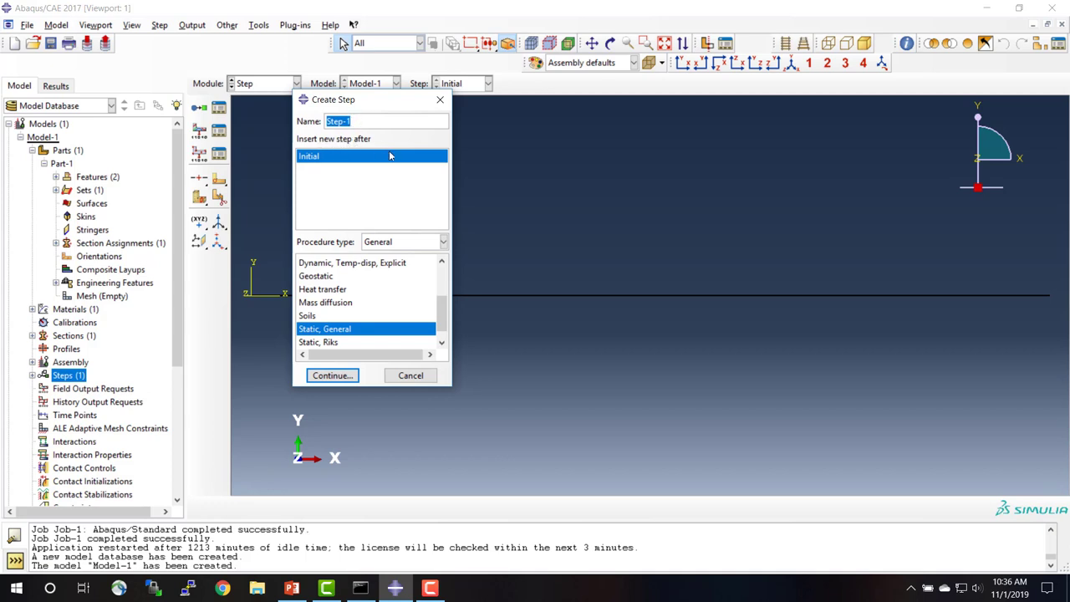
click(344, 378)
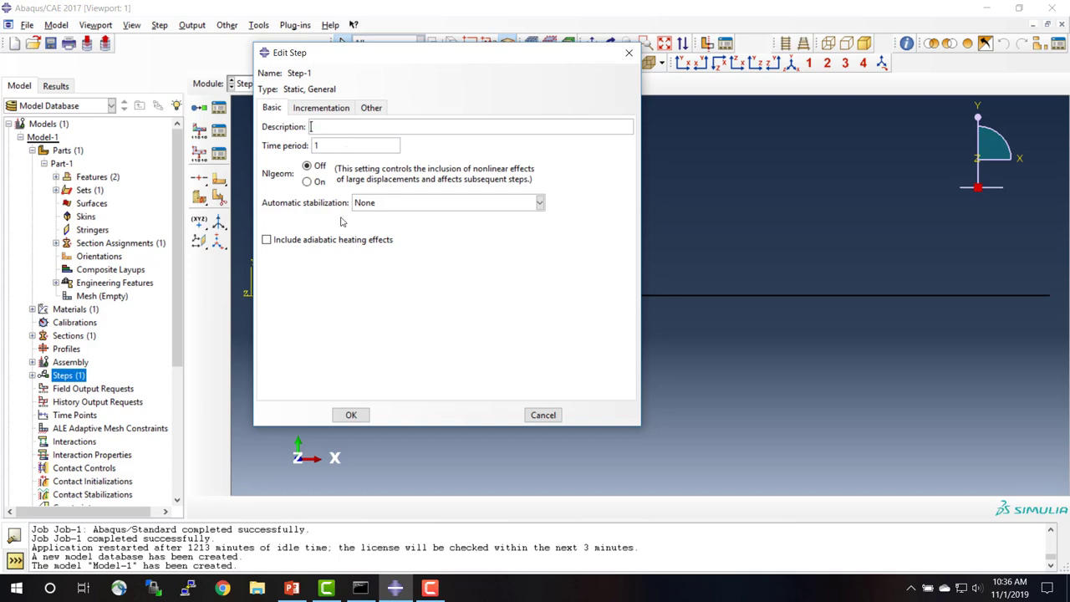
click(351, 415)
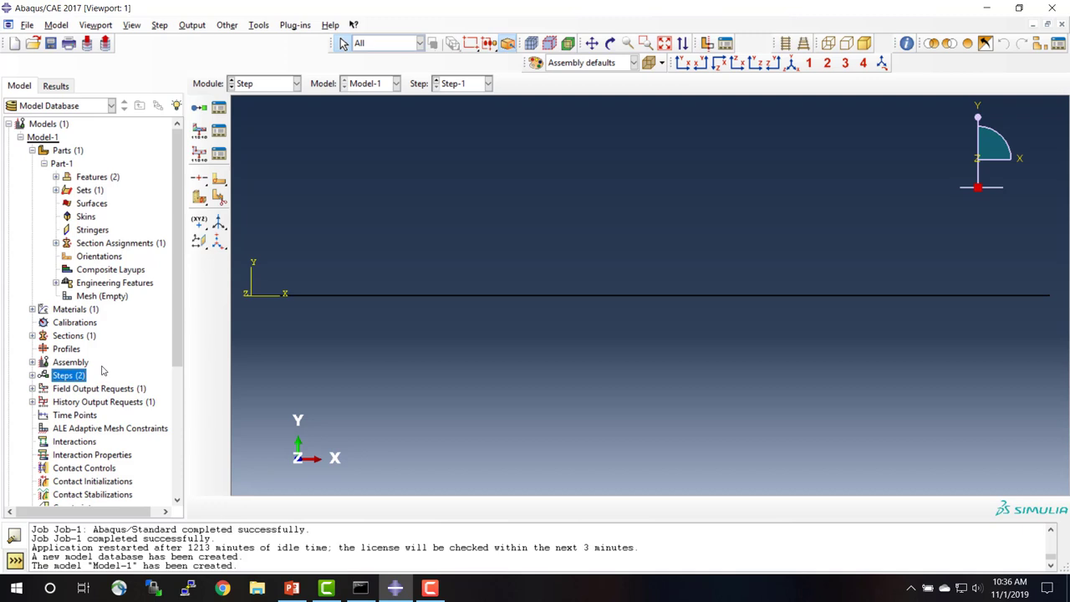
scroll(103, 370, down, 5)
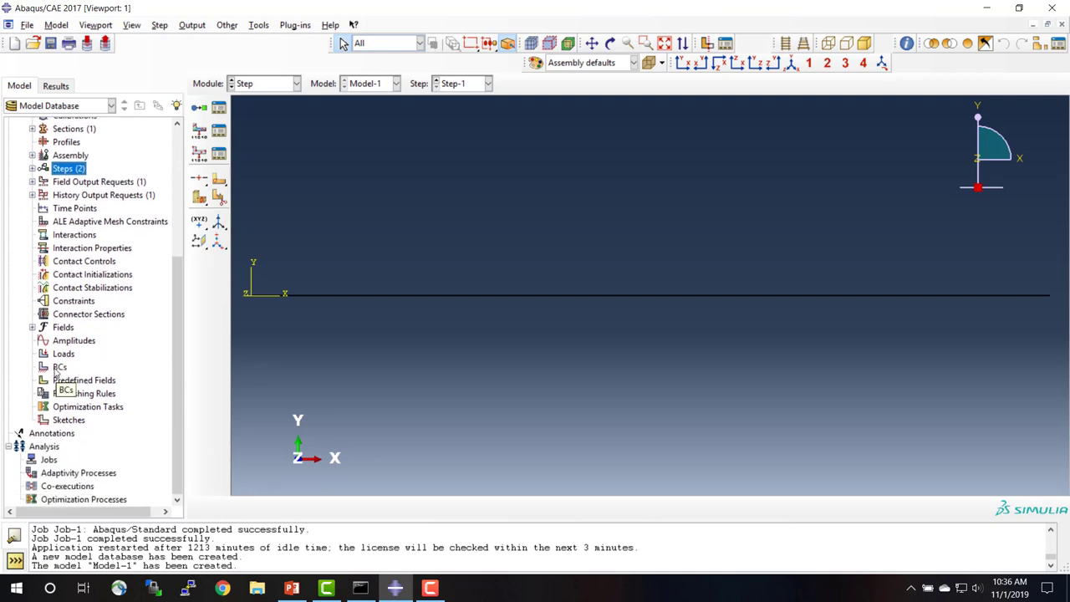
Fix U1 and U2 at zero on the beam's left end edge as BC-1
double_click(60, 368)
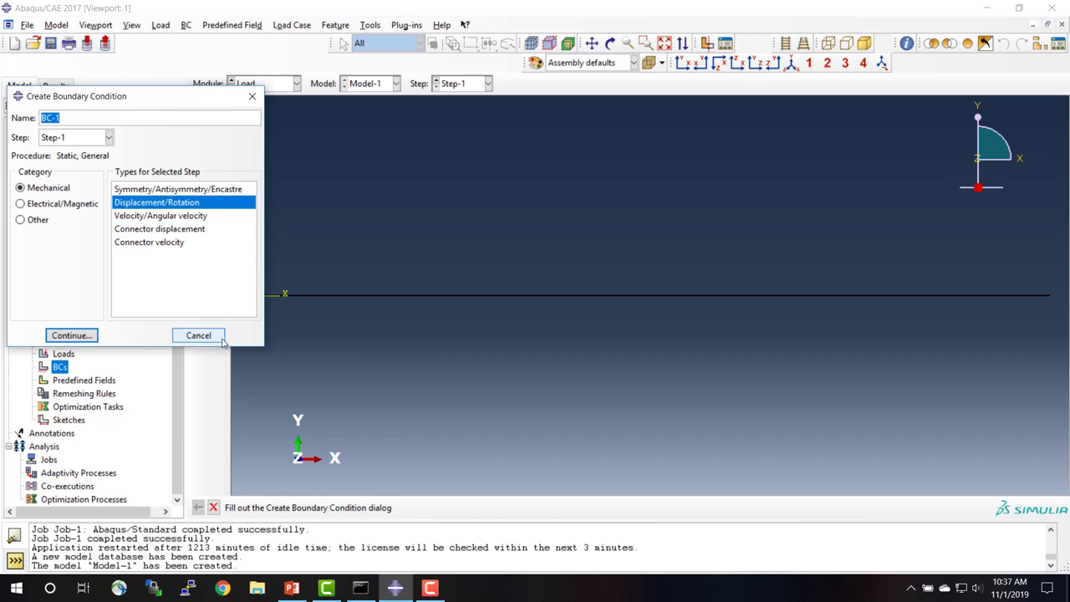
click(79, 337)
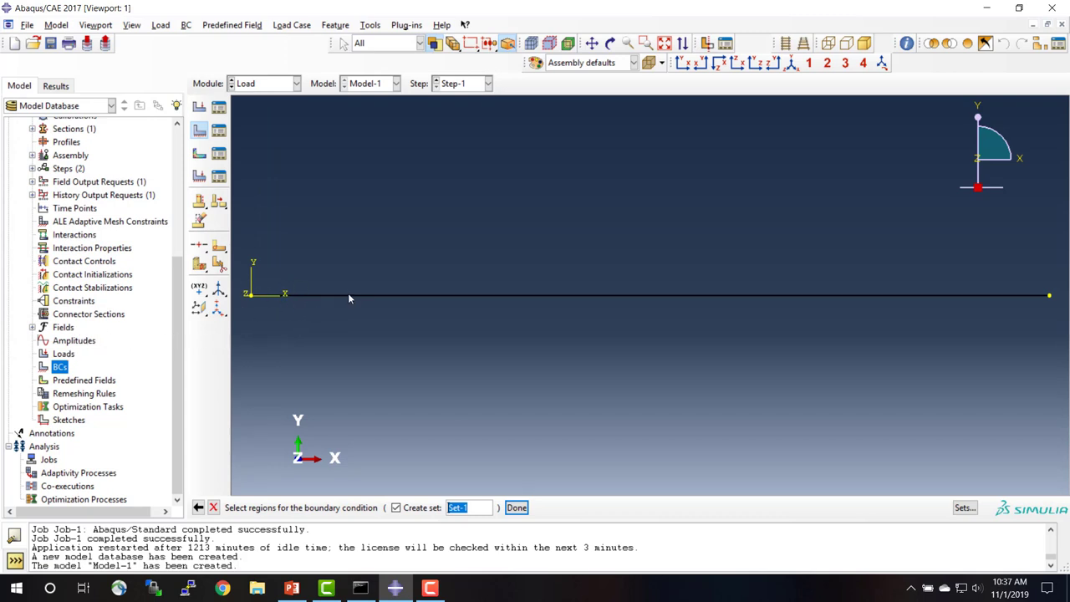
click(646, 45)
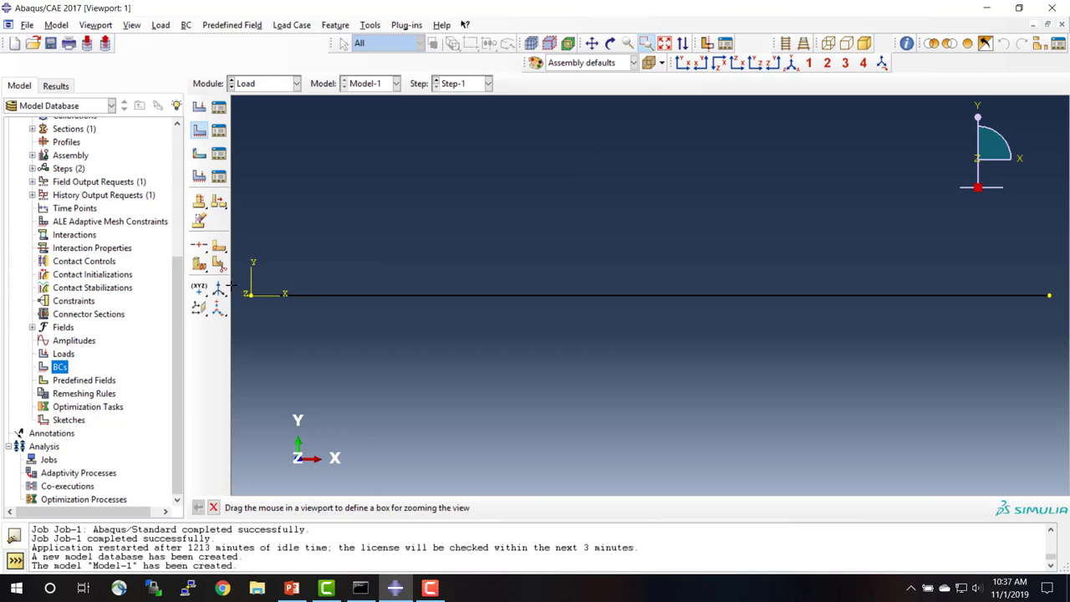
drag(241, 287, 262, 305)
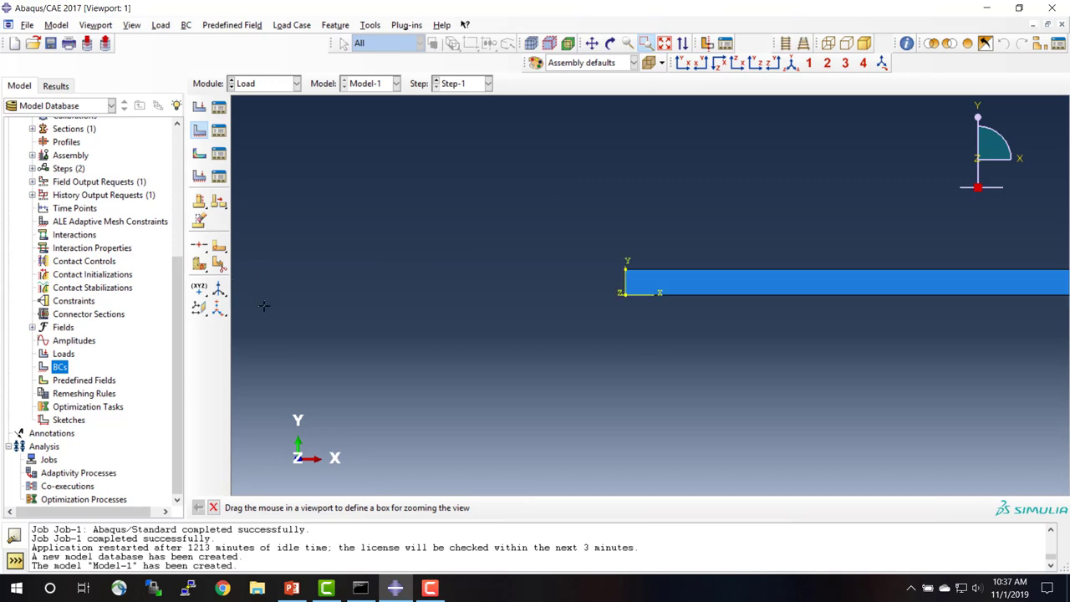
click(213, 509)
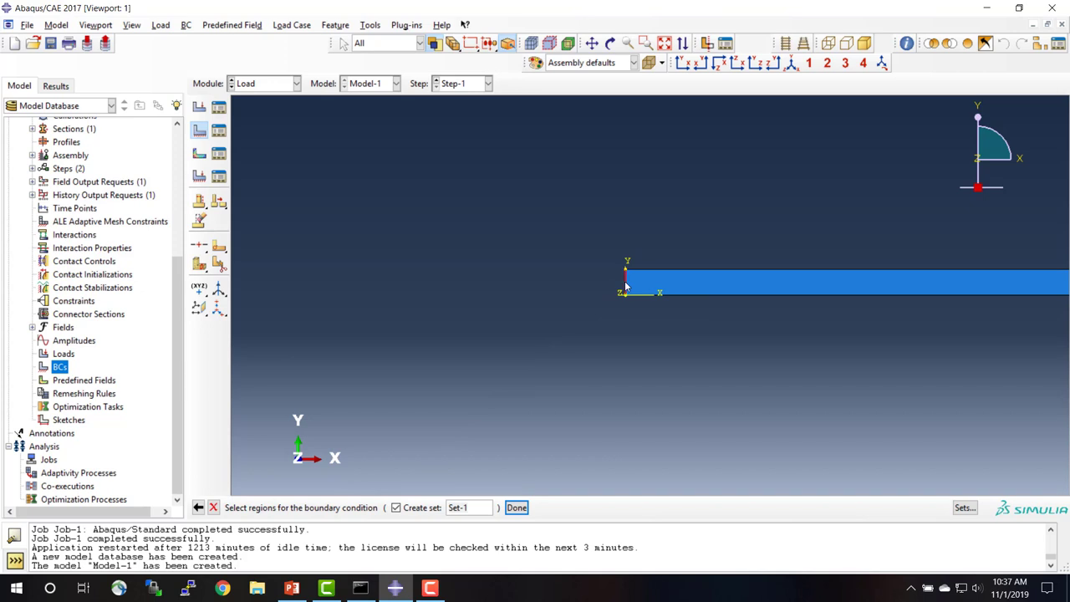
click(518, 508)
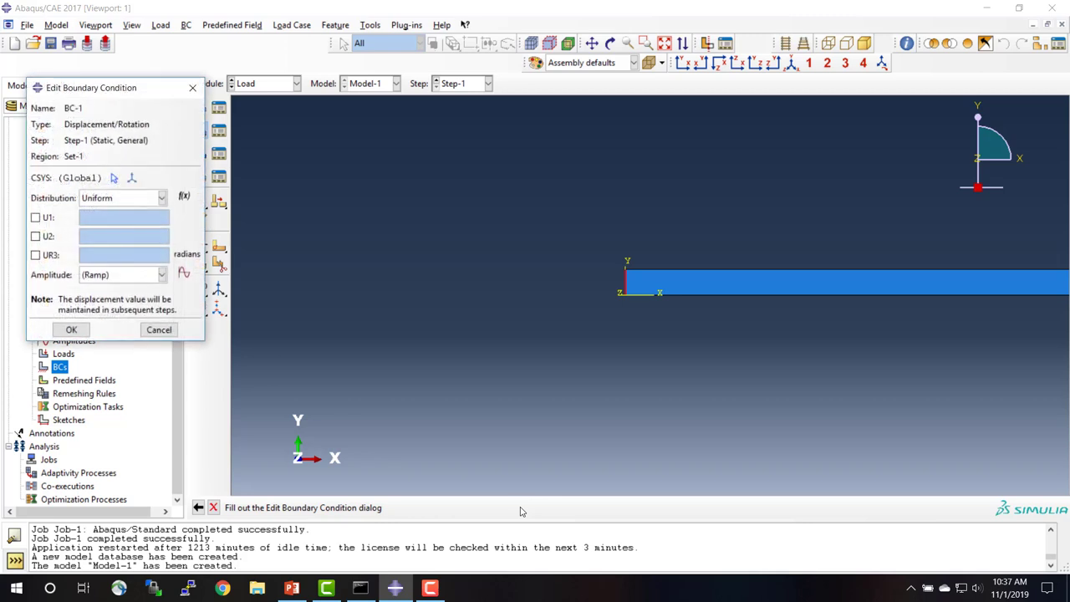
click(36, 217)
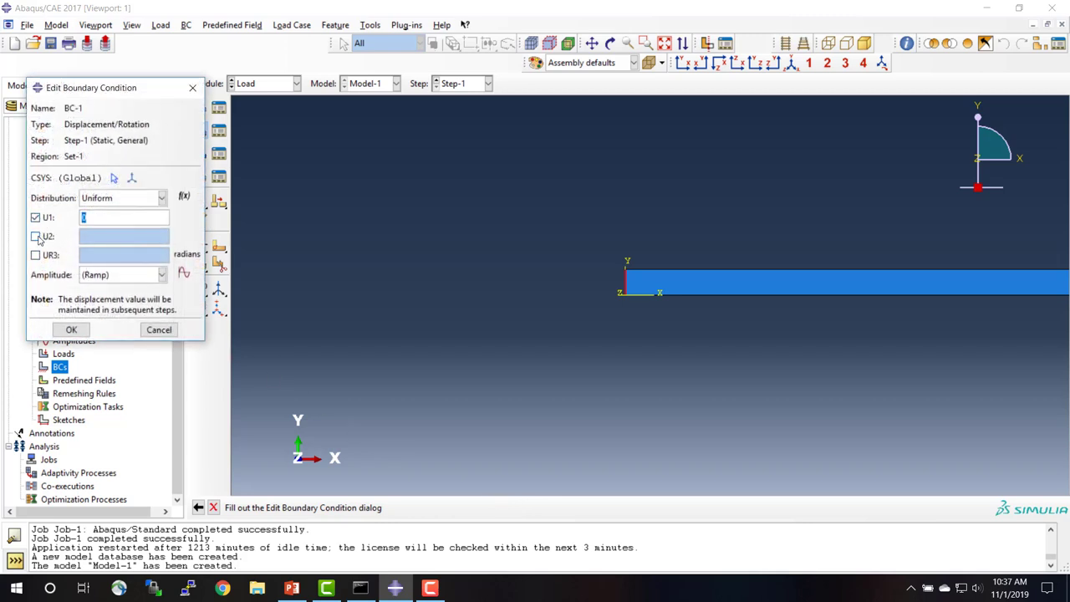
click(35, 236)
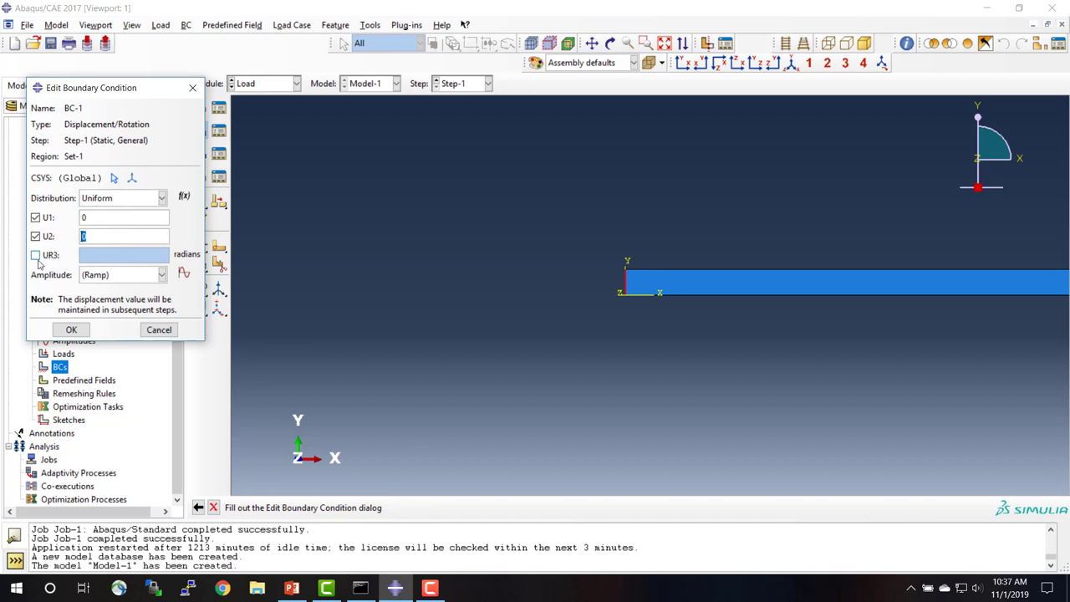
click(65, 331)
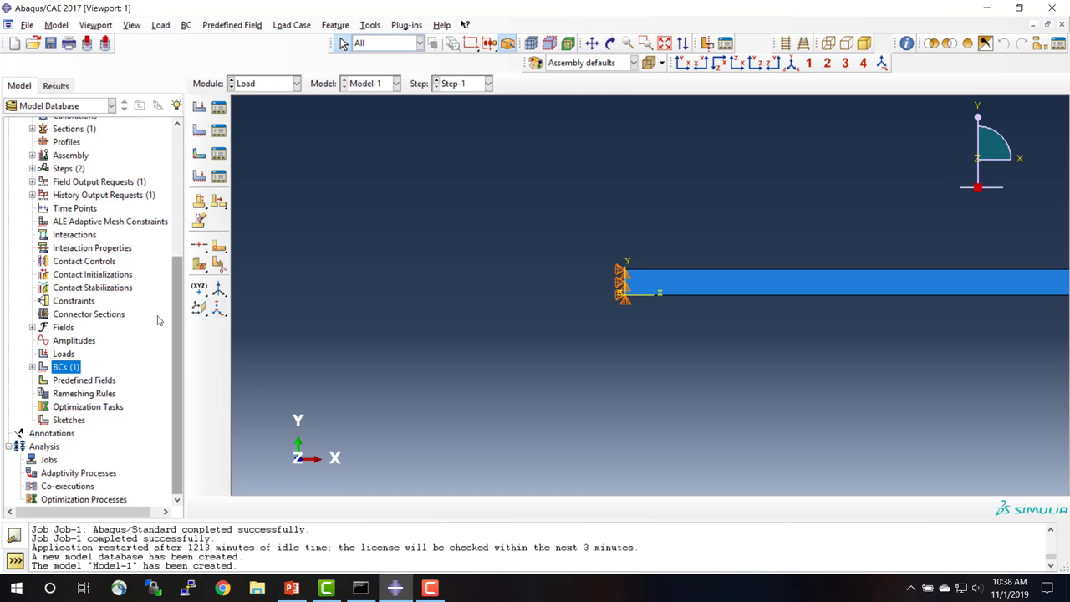
Start concentrated force Load-1, zooming onto the beam's right end to pick its midpoint
double_click(60, 356)
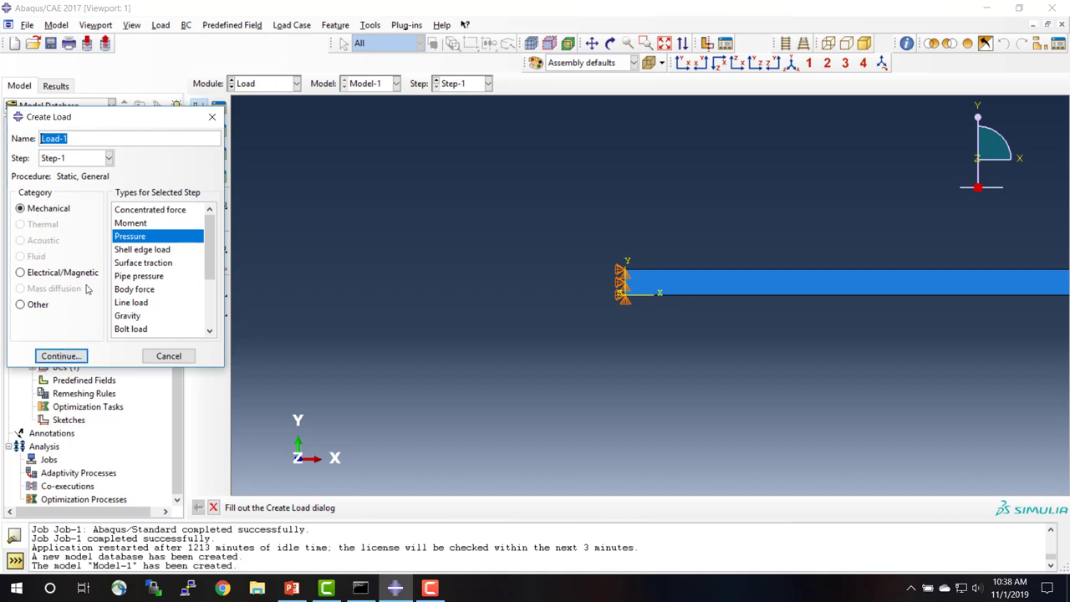
click(145, 212)
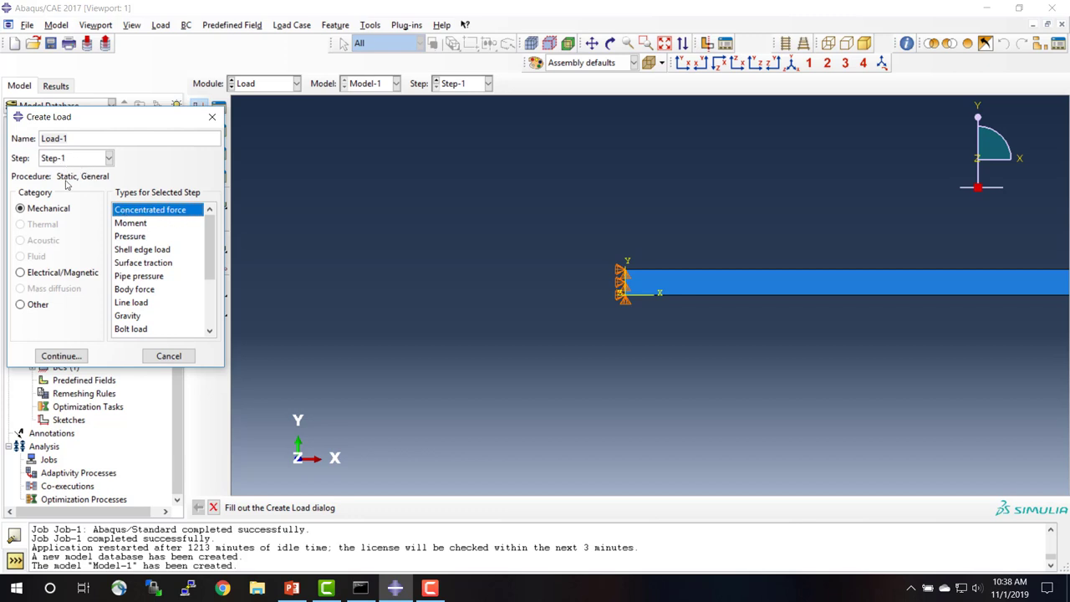
click(60, 356)
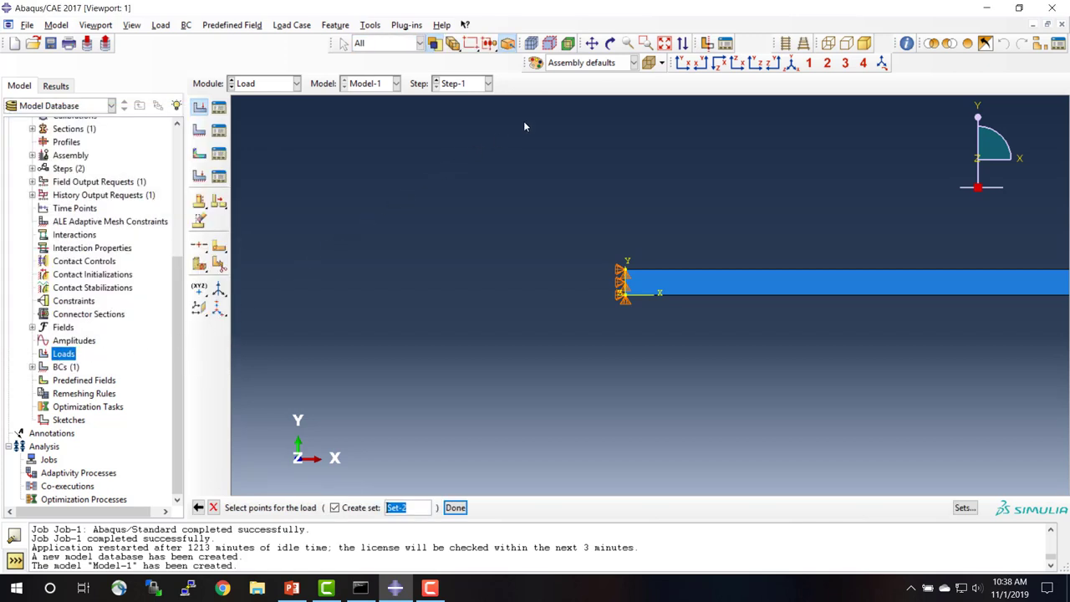
click(664, 43)
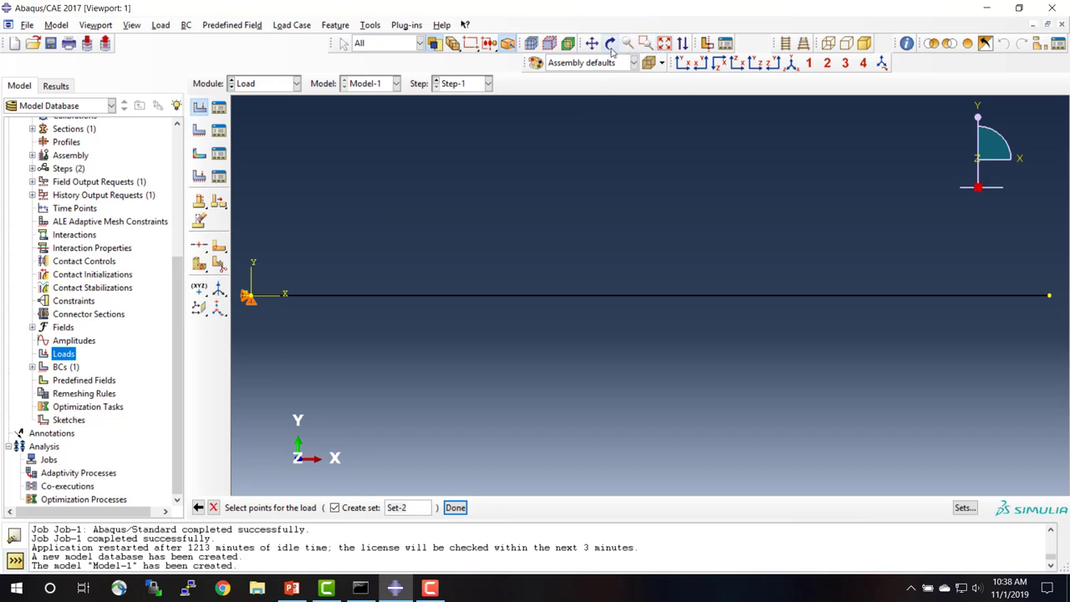
click(646, 44)
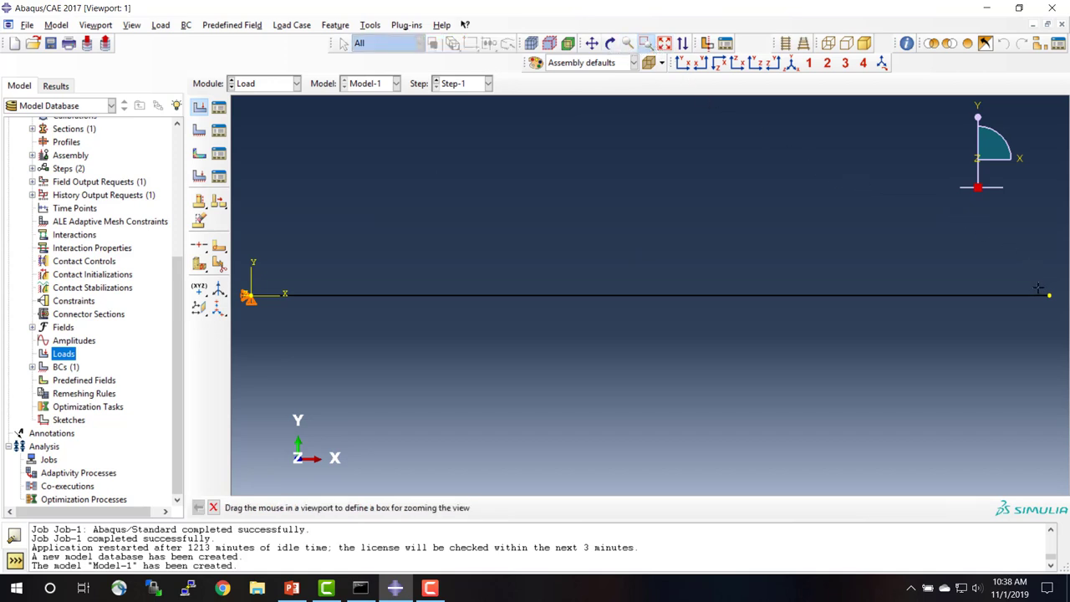
drag(1038, 289, 1053, 300)
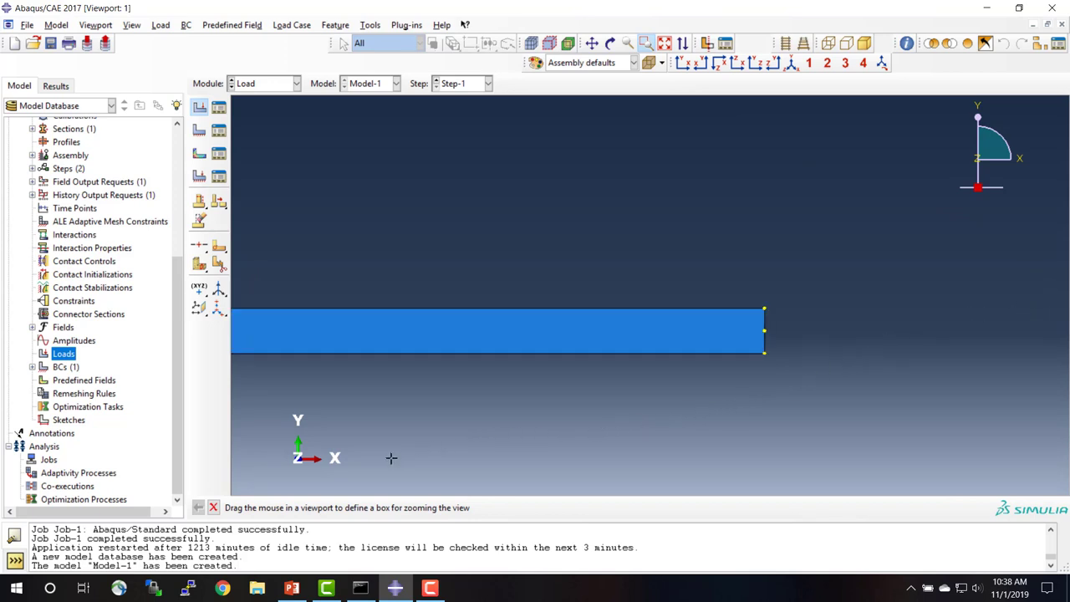
click(214, 507)
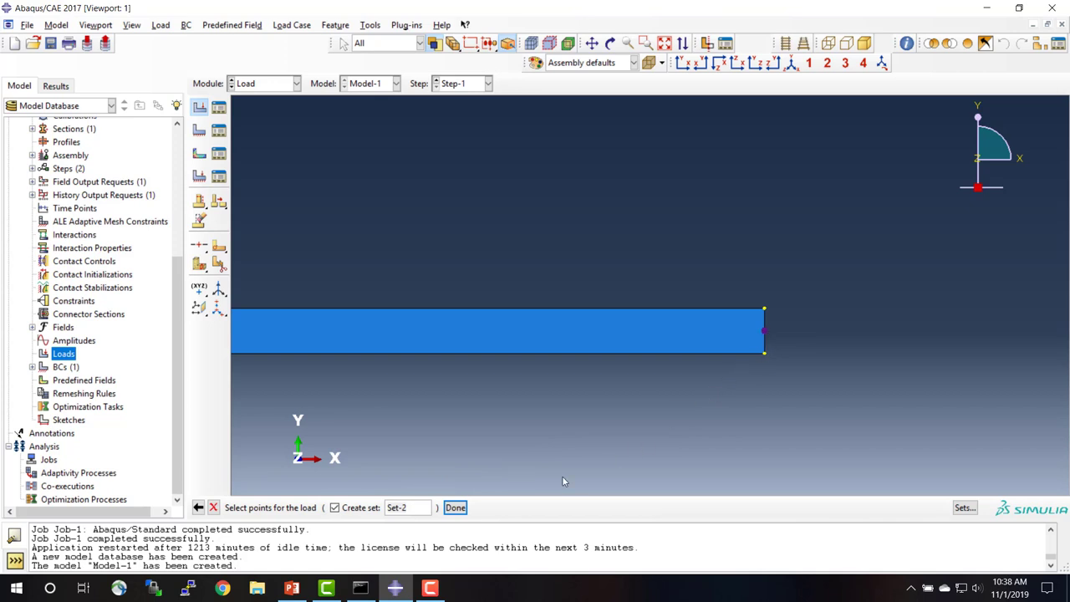
Apply Load-1 as a -25 CF1 concentrated force at the beam's right-end midpoint and fit the view
click(456, 508)
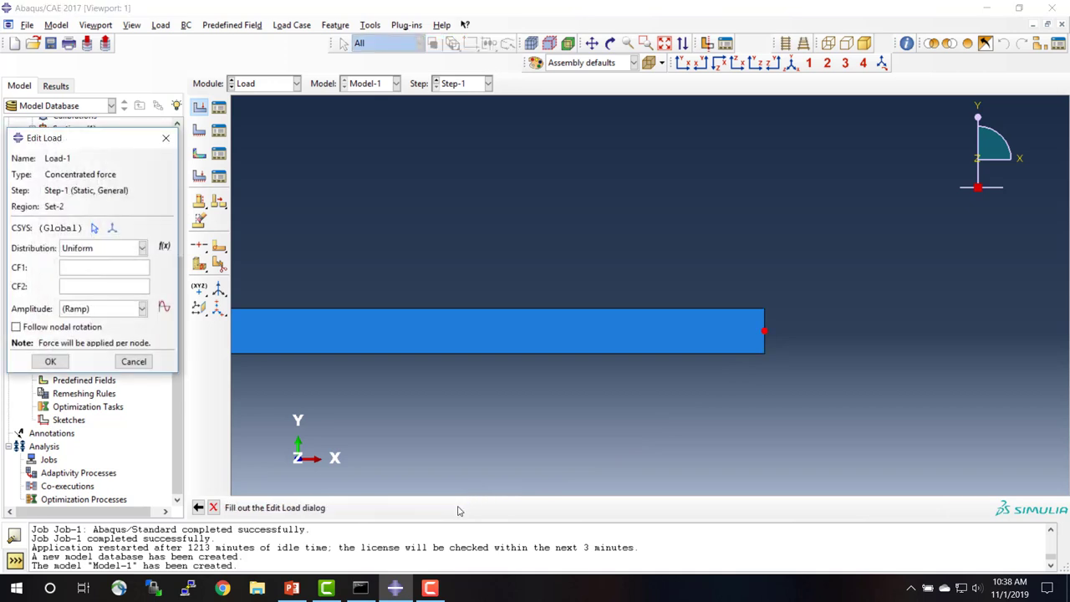
click(87, 267)
text(-25)
click(51, 362)
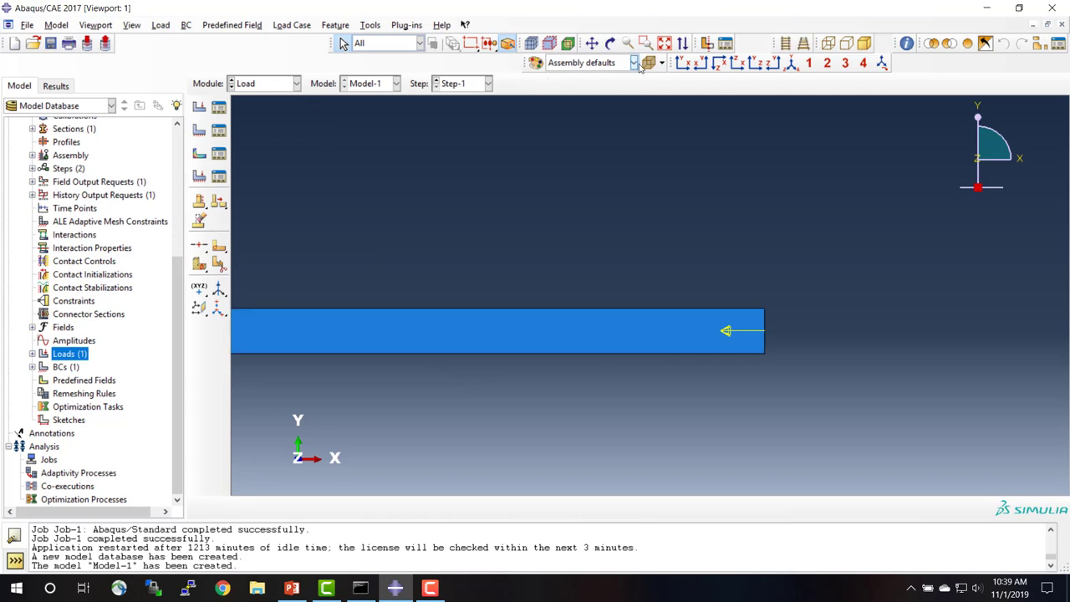
click(664, 44)
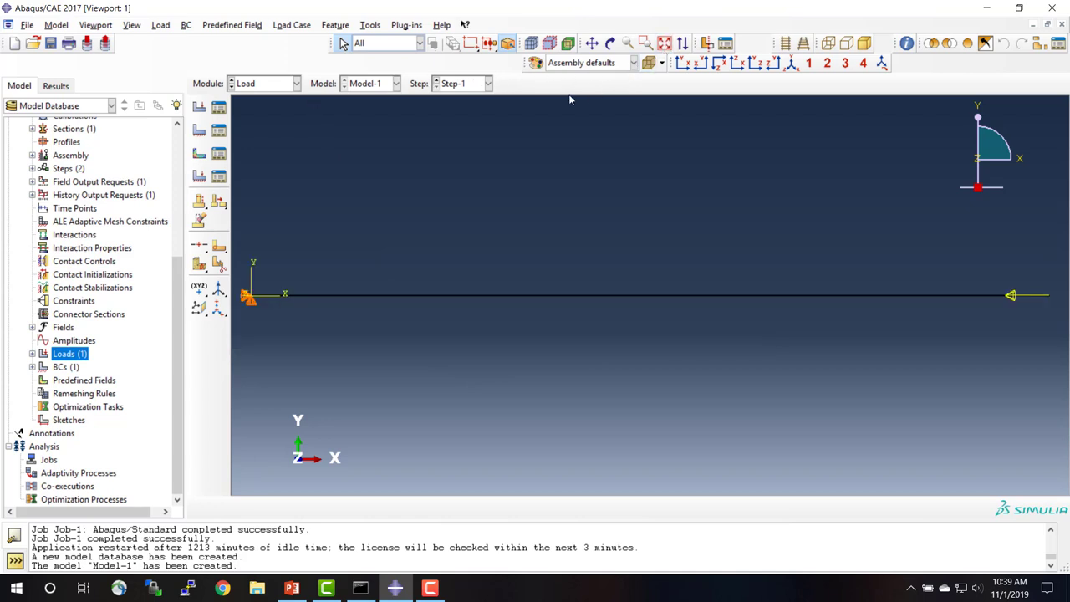
click(178, 172)
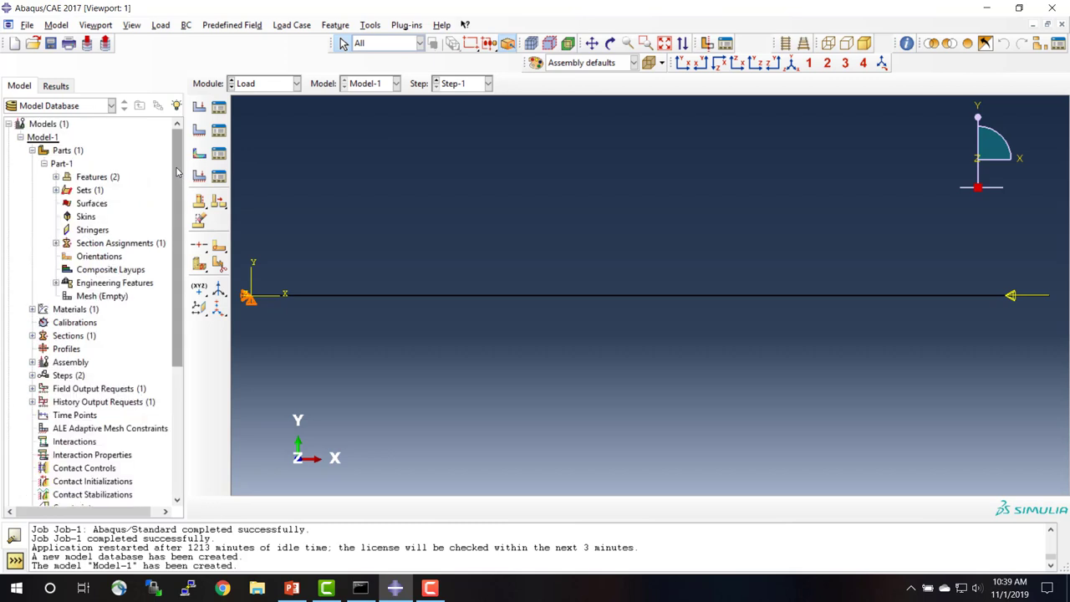
In the Mesh module, set Part-1's mesh controls to Quad elements with the Structured technique
double_click(108, 298)
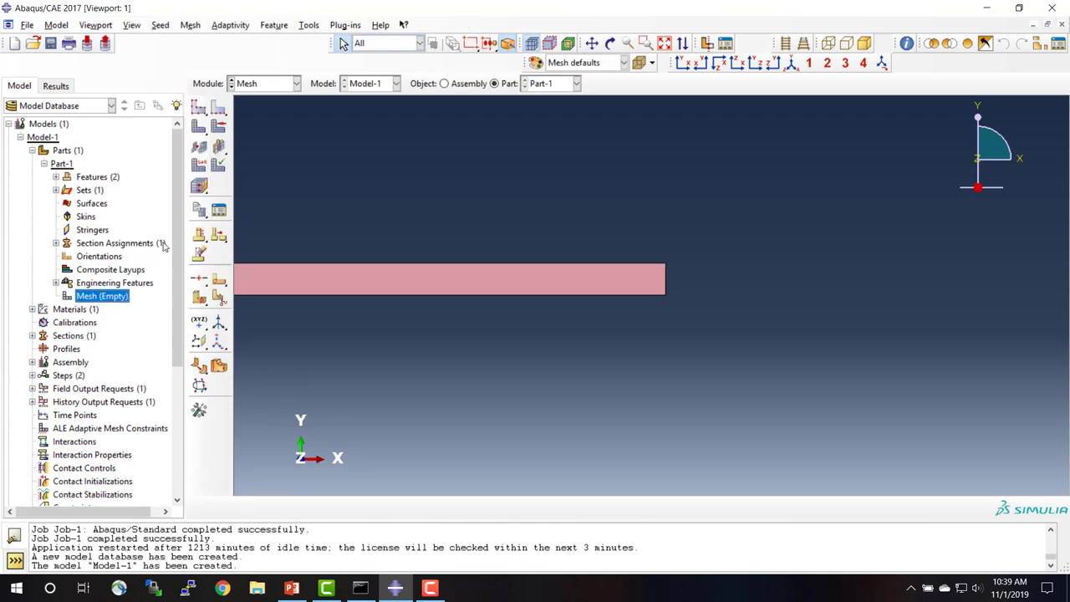
click(220, 129)
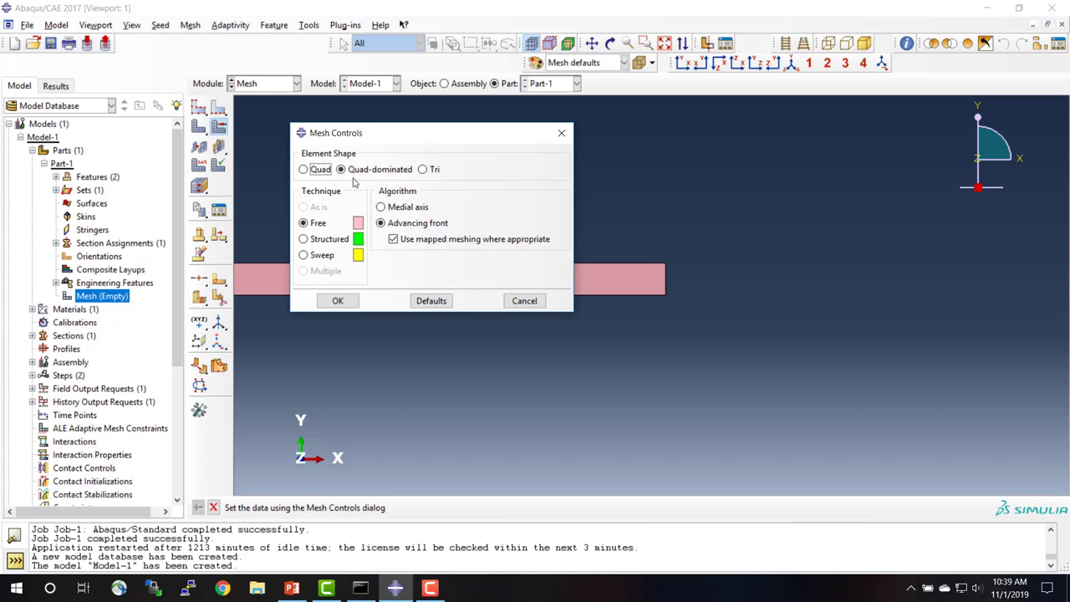
click(303, 170)
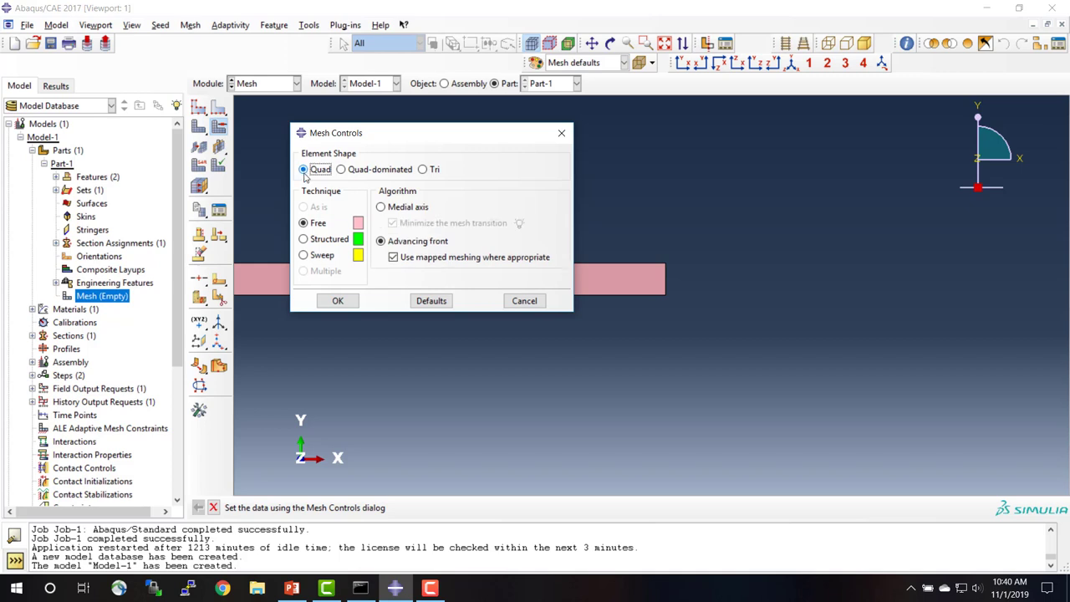
click(303, 240)
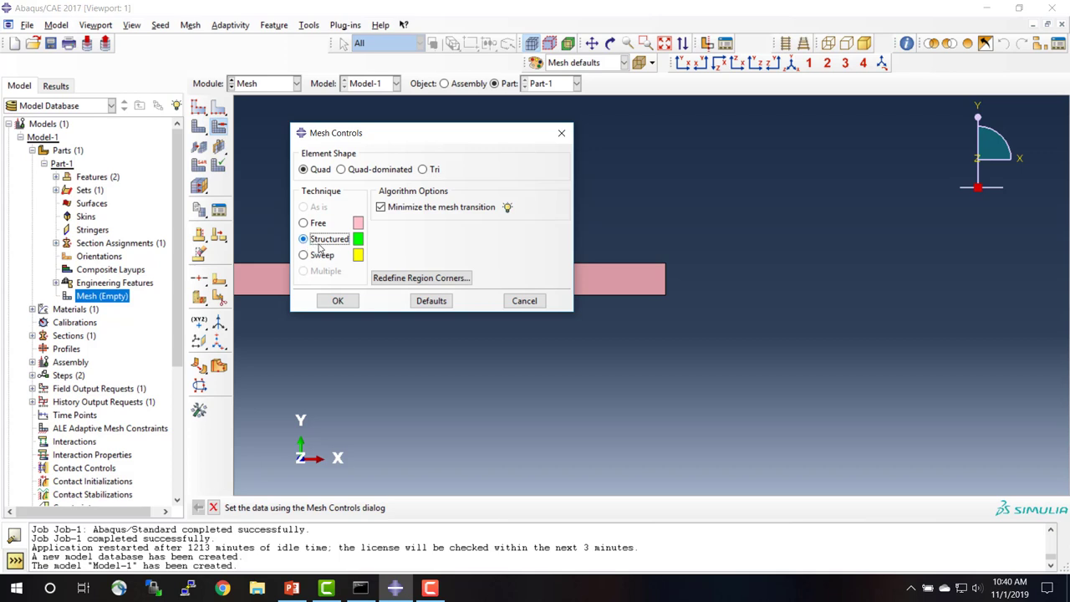
click(338, 301)
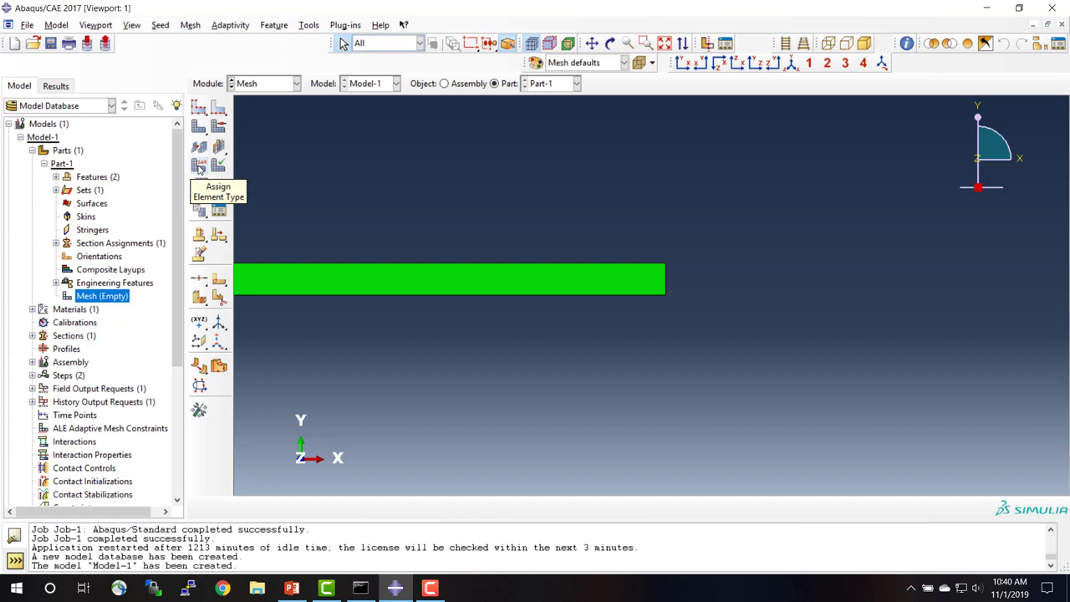
Assign the beam face the CPS4R element type: linear plane-stress quad with reduced integration
click(199, 166)
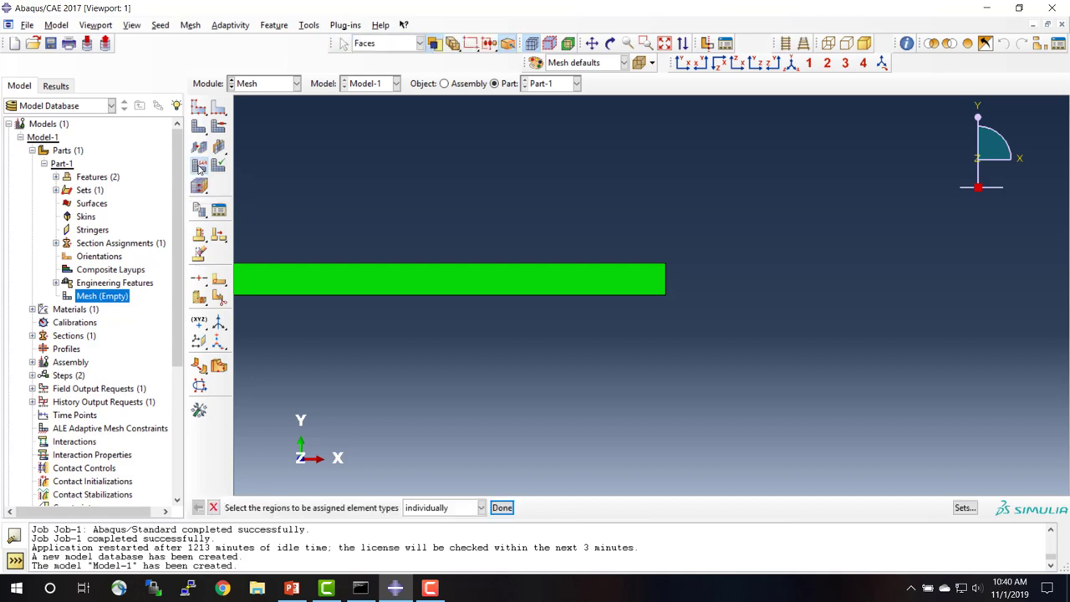
click(338, 287)
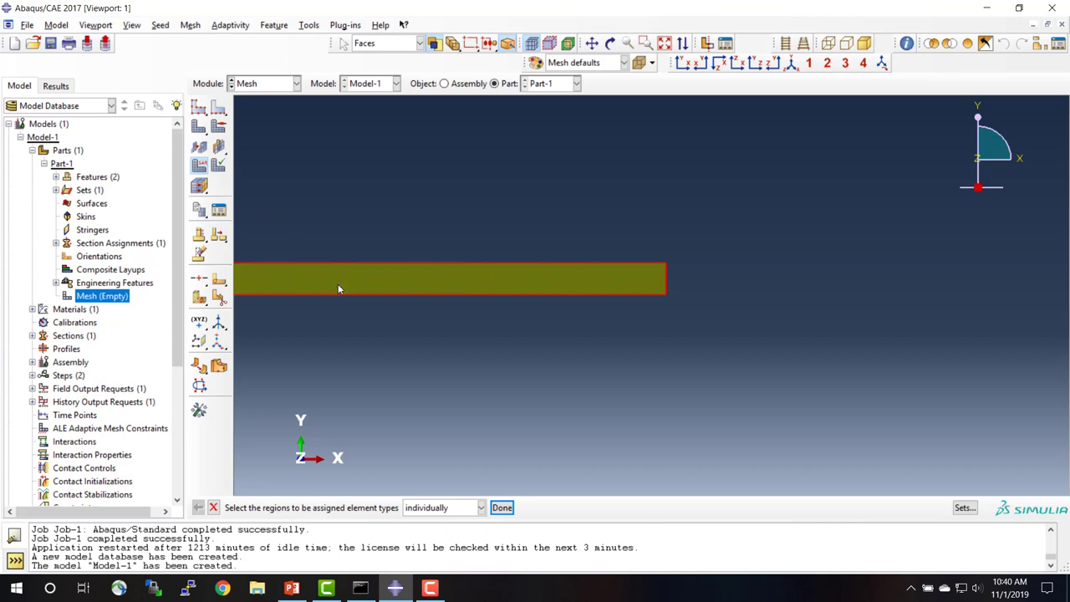
click(501, 507)
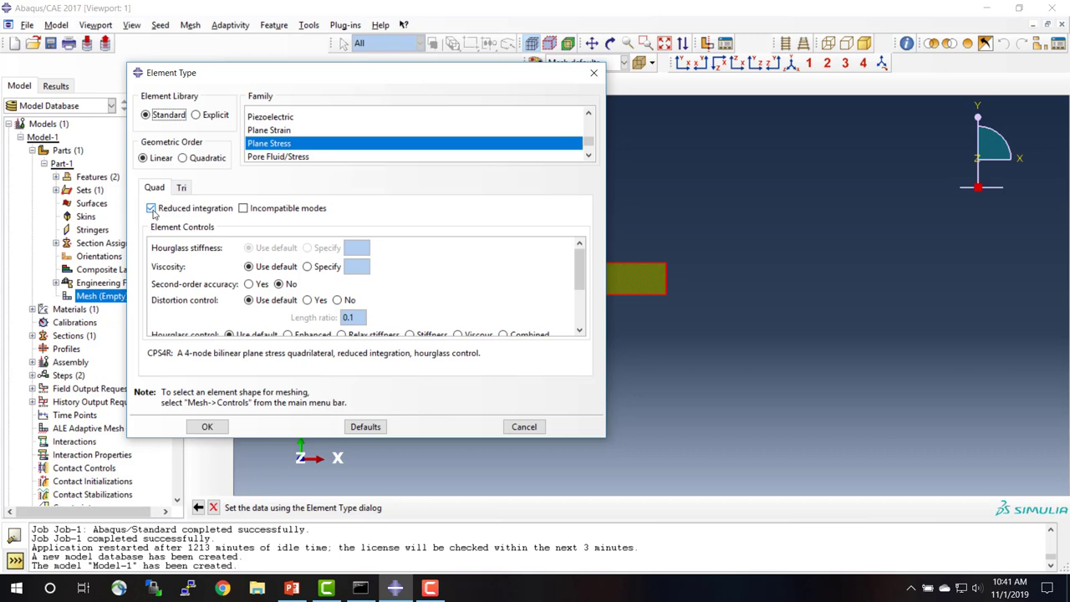
click(151, 209)
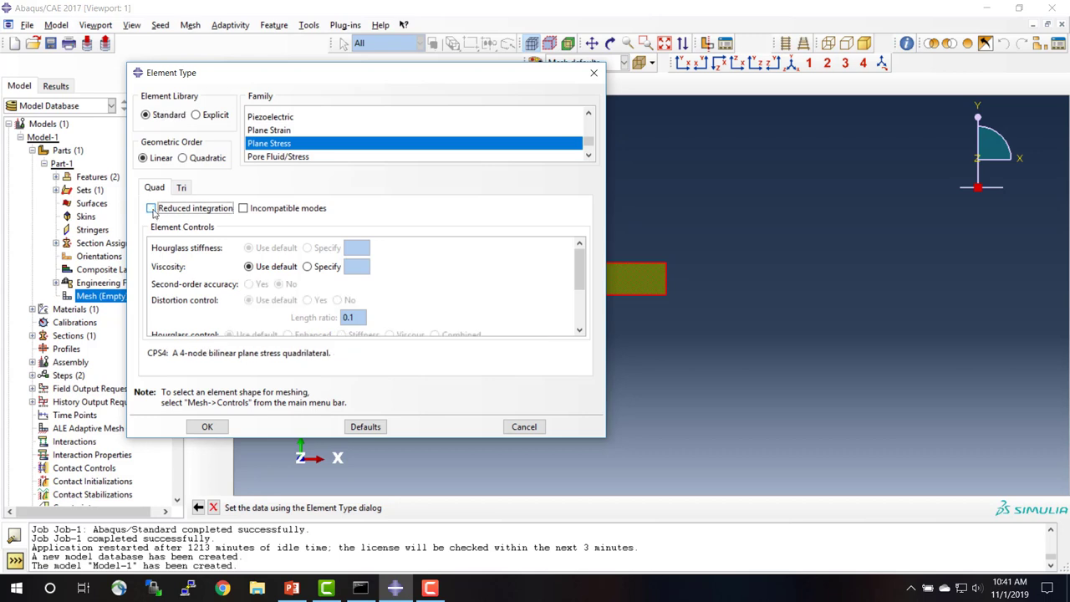
click(152, 208)
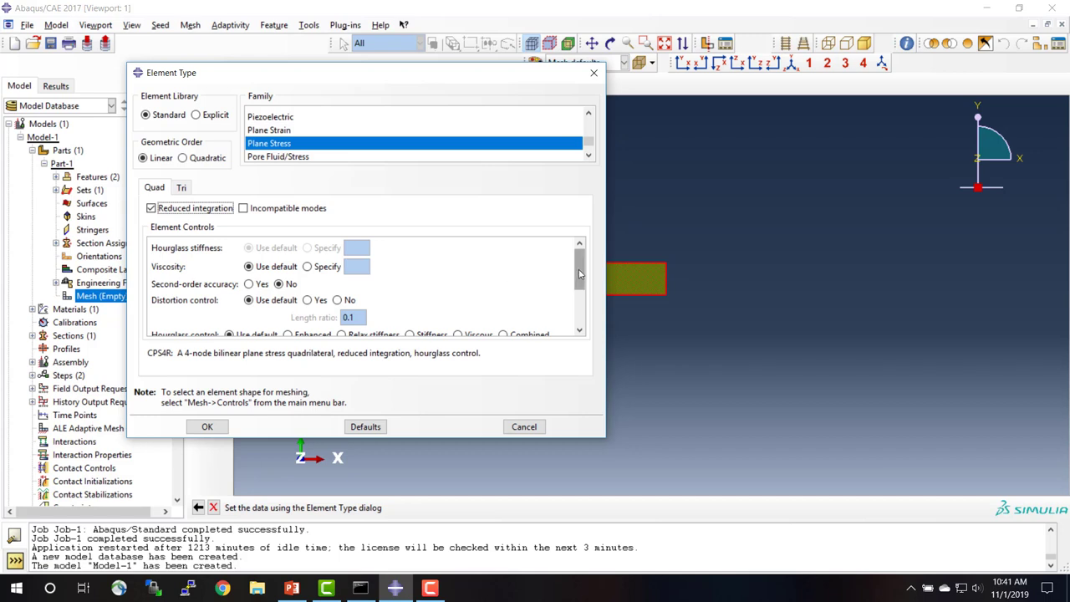
mouse_move(578, 274)
mouse_down()
mouse_move(586, 310)
mouse_move(583, 269)
mouse_up()
click(215, 425)
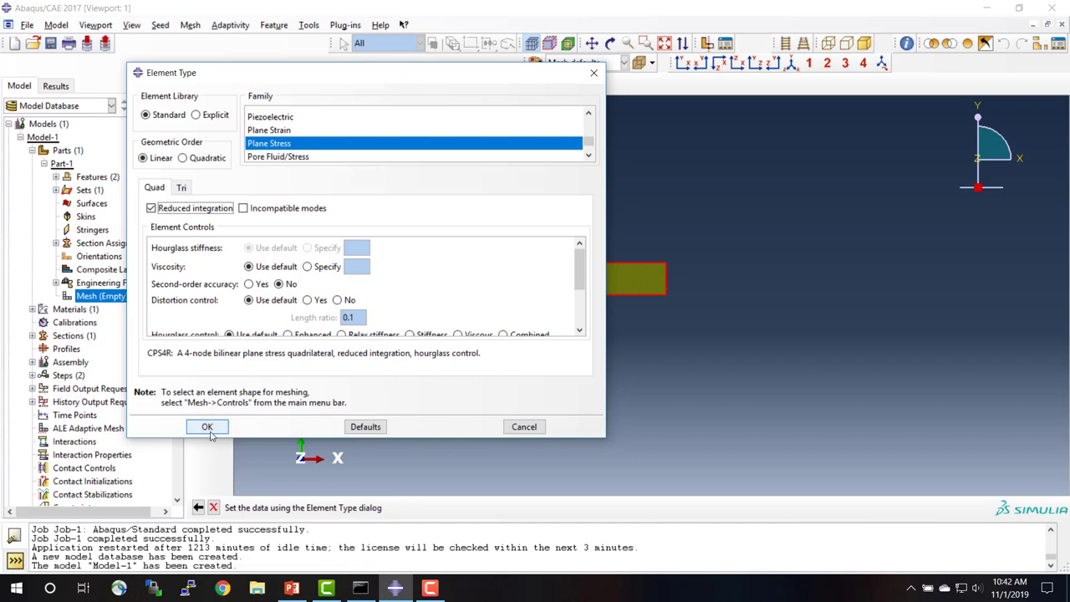
click(214, 427)
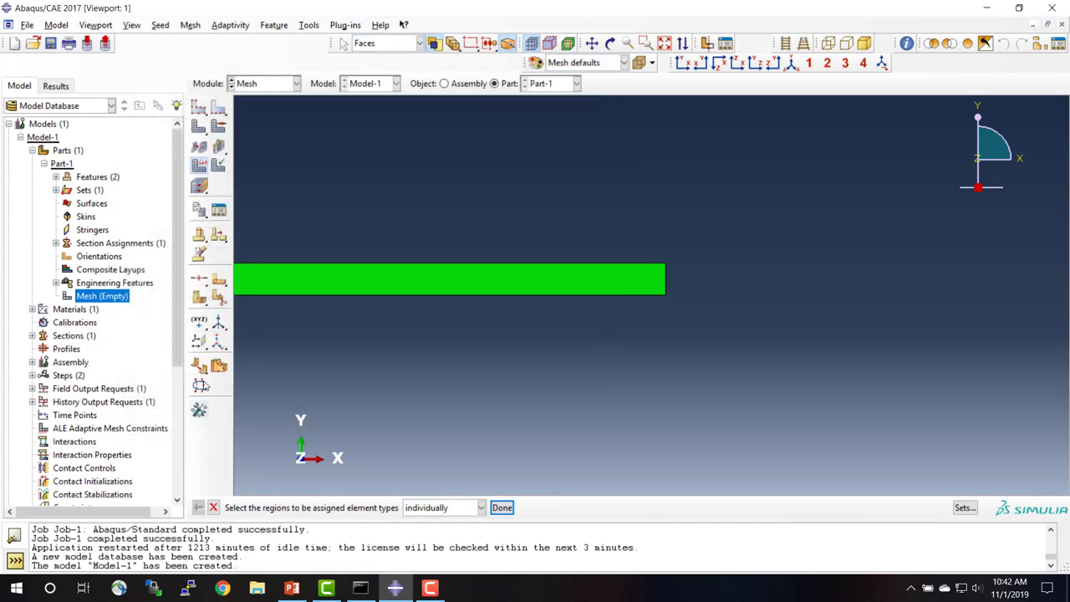
Seed Part-1 with an approximate global size of 1
click(199, 110)
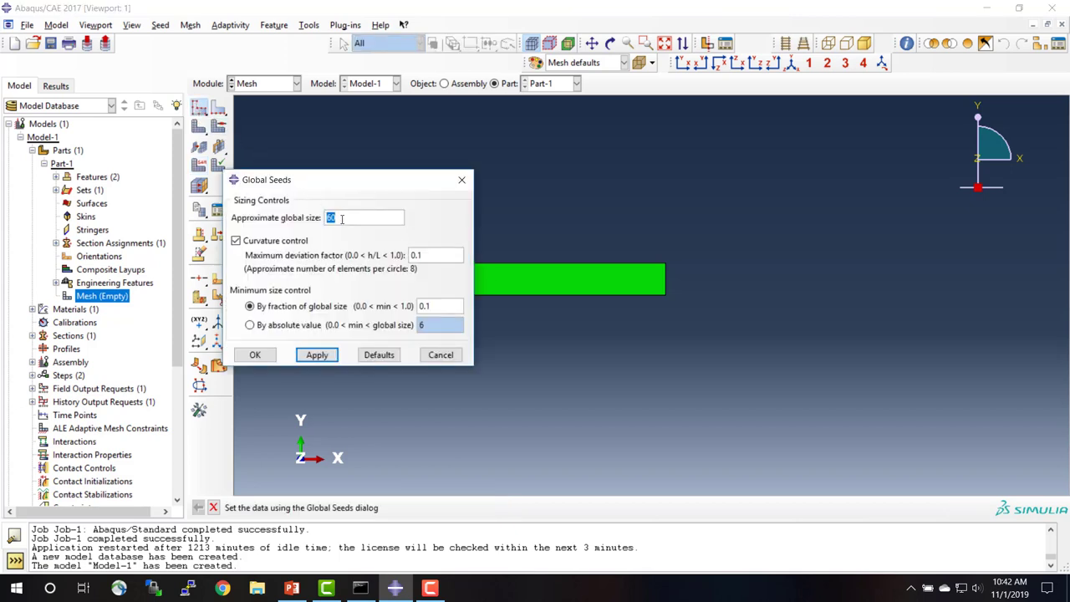
text(1)
click(327, 357)
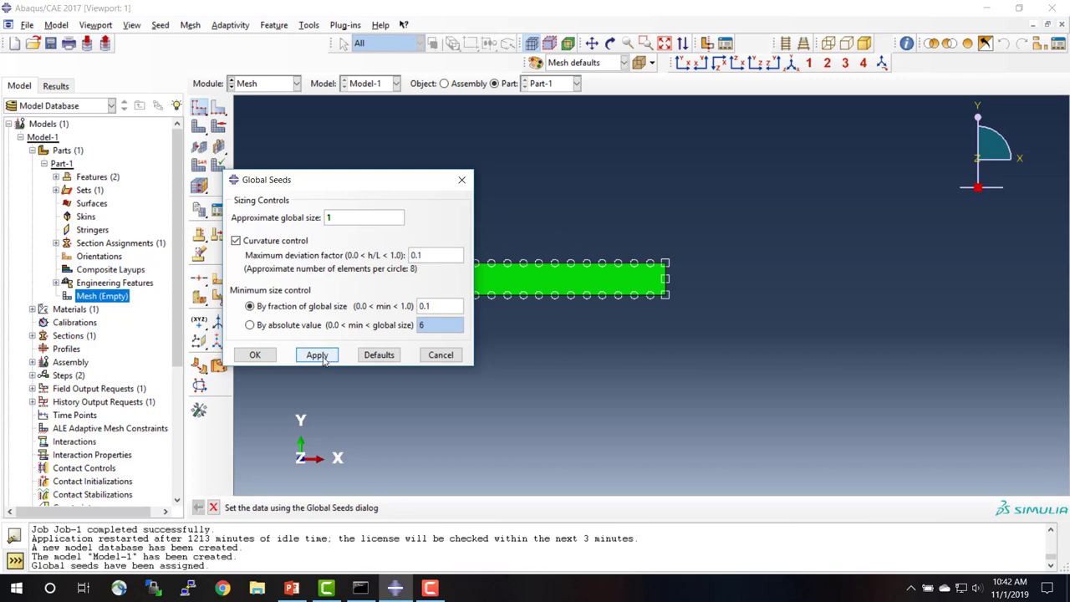
click(252, 354)
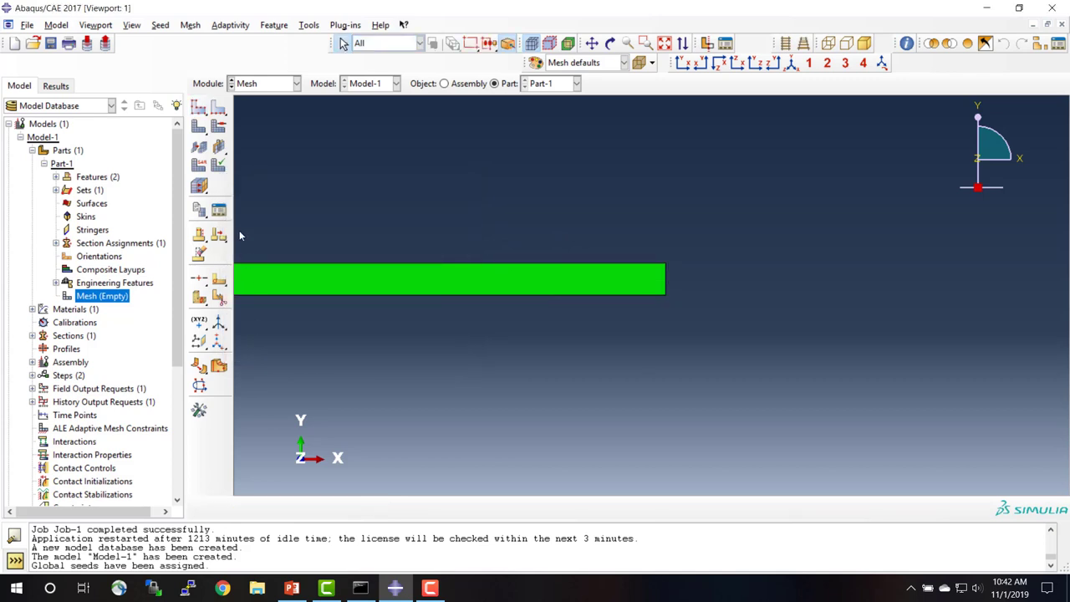
Mesh Part-1, producing 2400 quad elements
click(199, 128)
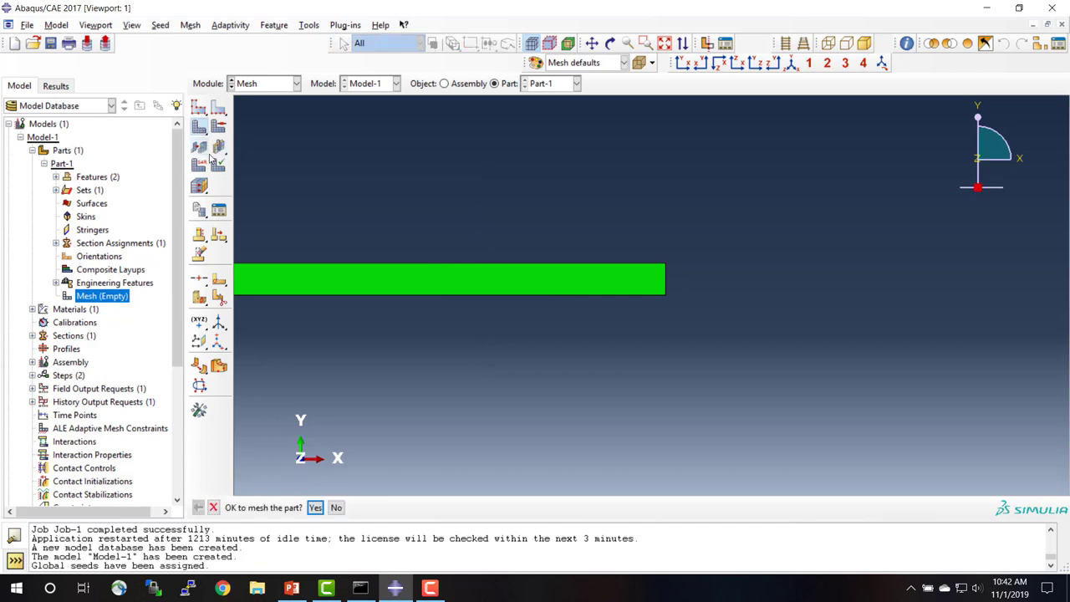
click(315, 507)
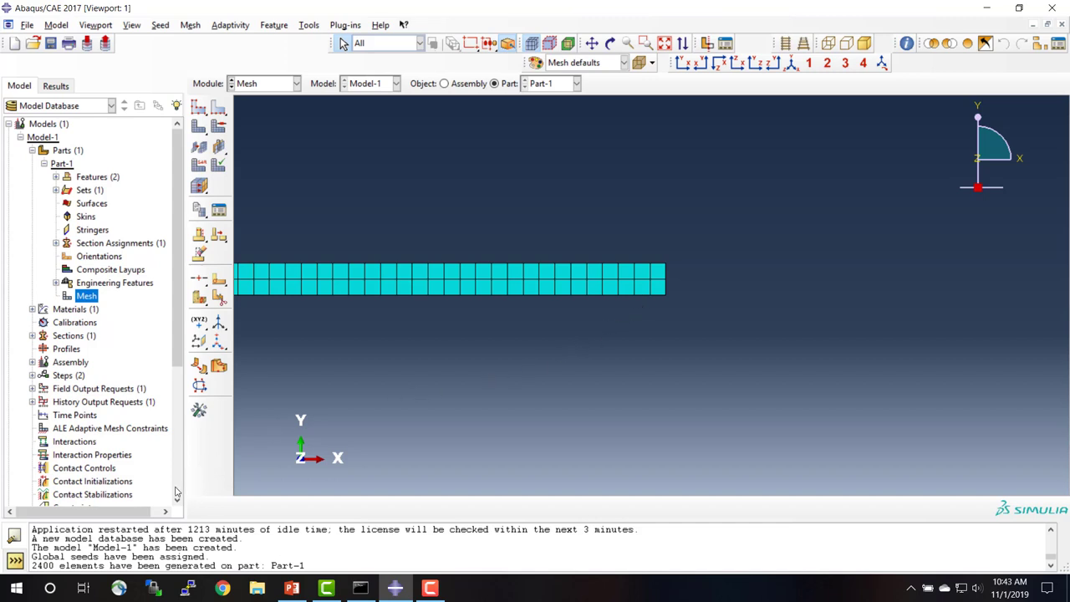
scroll(177, 493, down, 5)
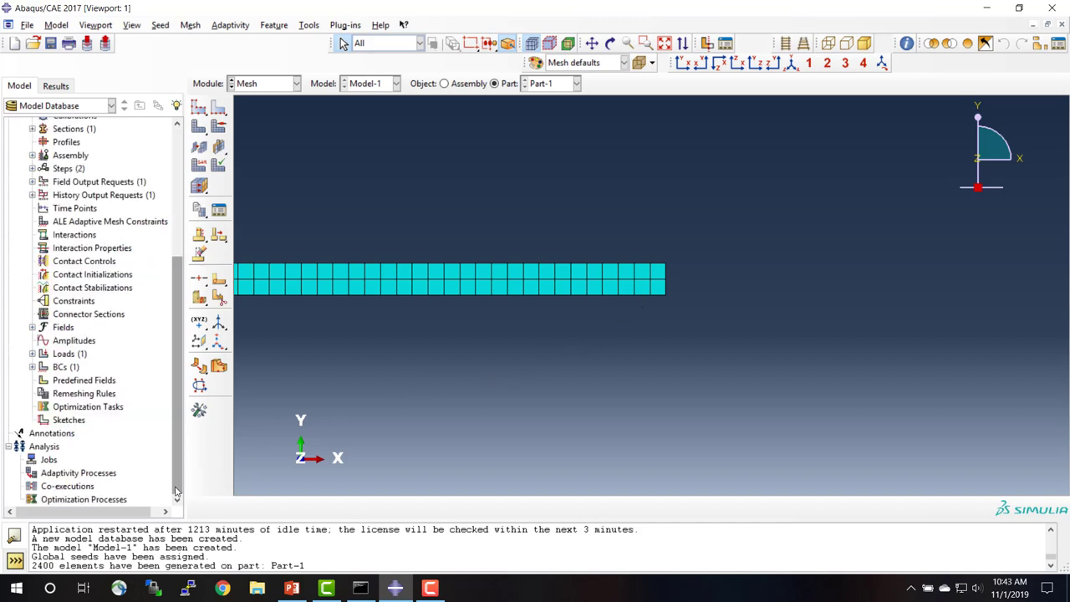
Create Job-1 for Model-1 with default settings and submit Job-1.inp for analysis
double_click(48, 460)
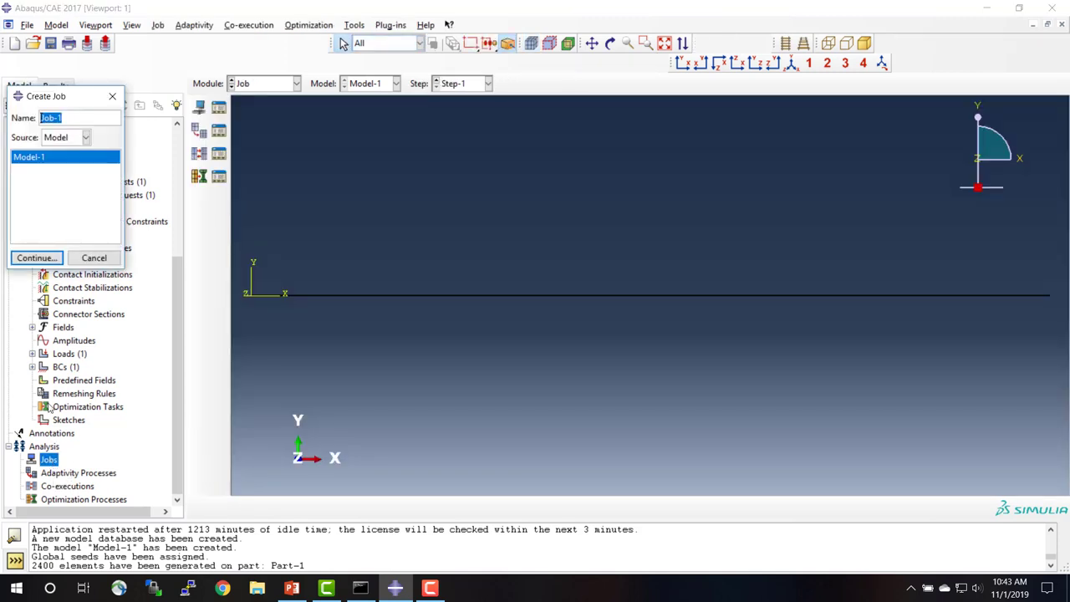
click(47, 259)
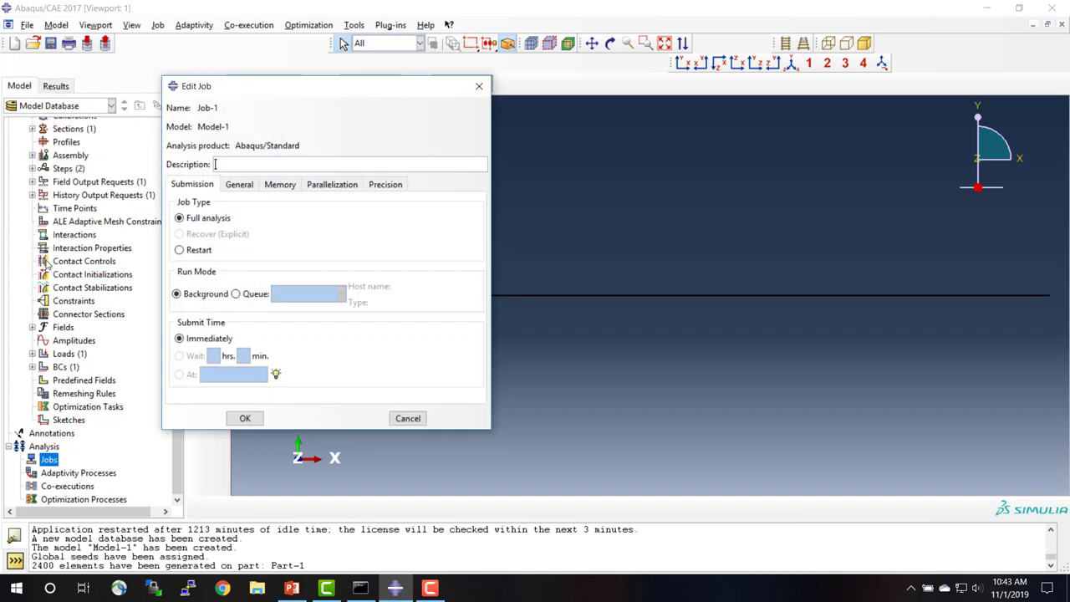
click(245, 418)
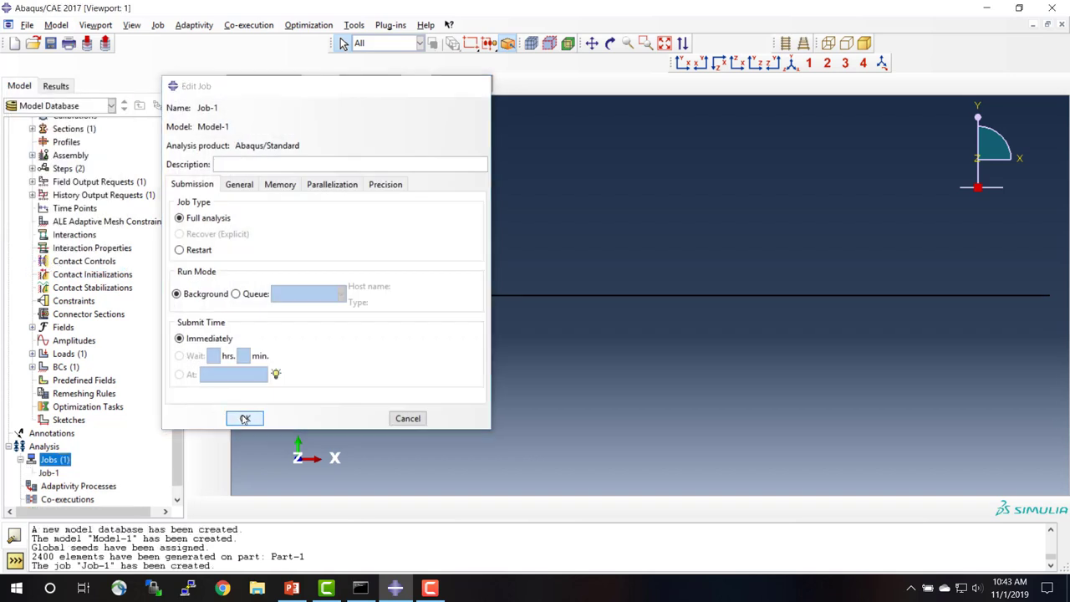
right_click(50, 473)
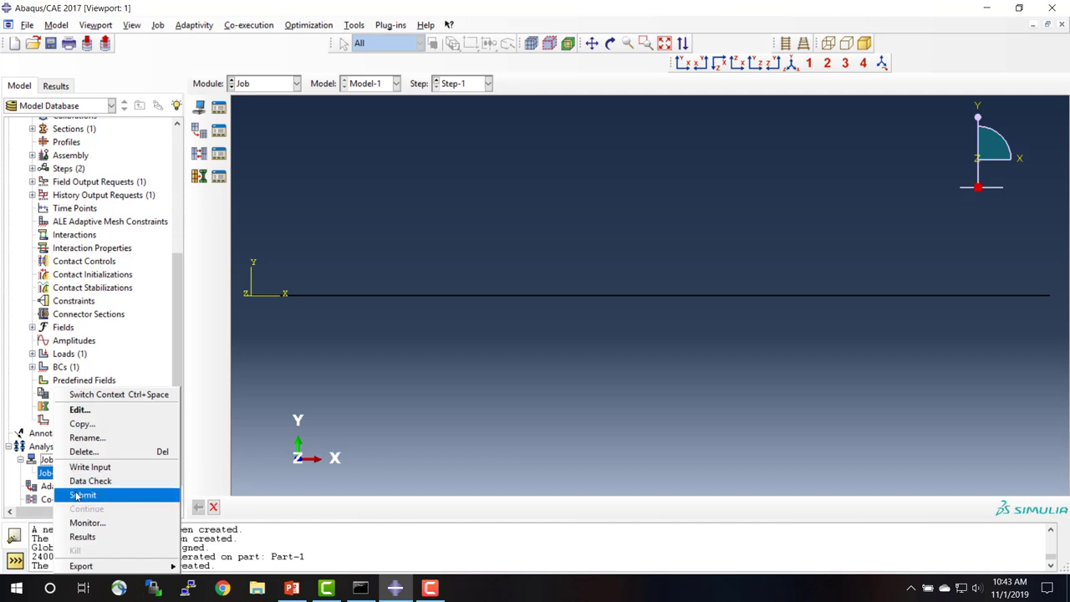
click(82, 495)
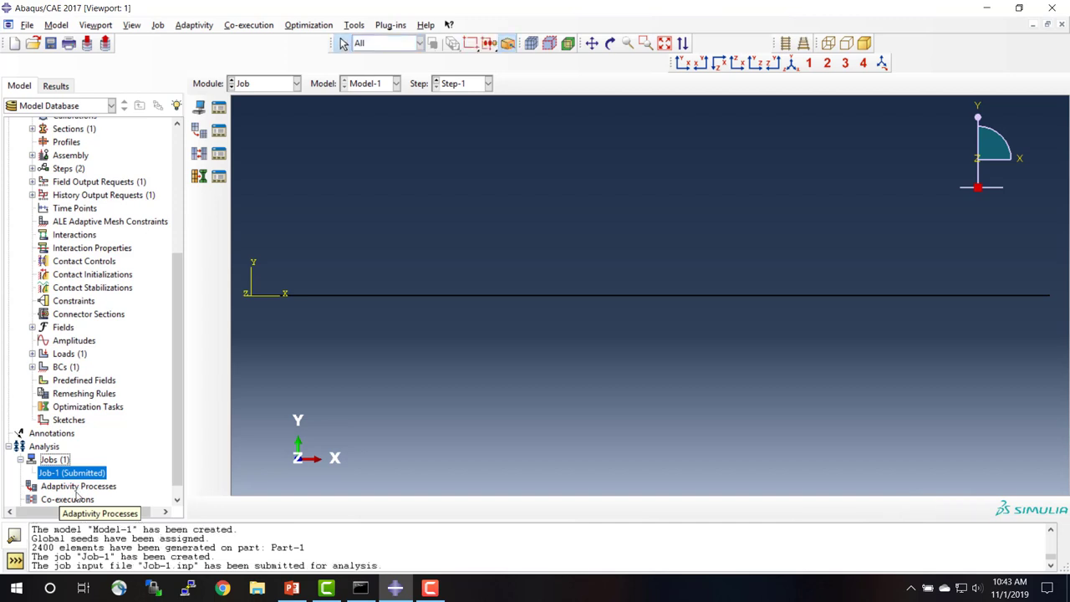
Monitor Job-1 until Step-1 completes in one increment, then close the monitor
right_click(73, 474)
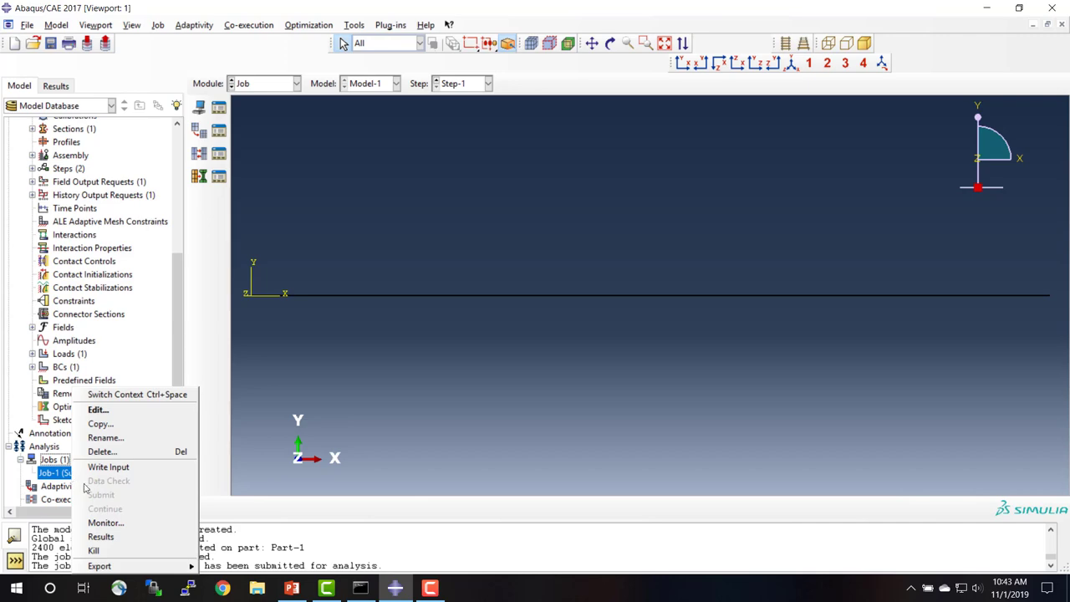
click(101, 524)
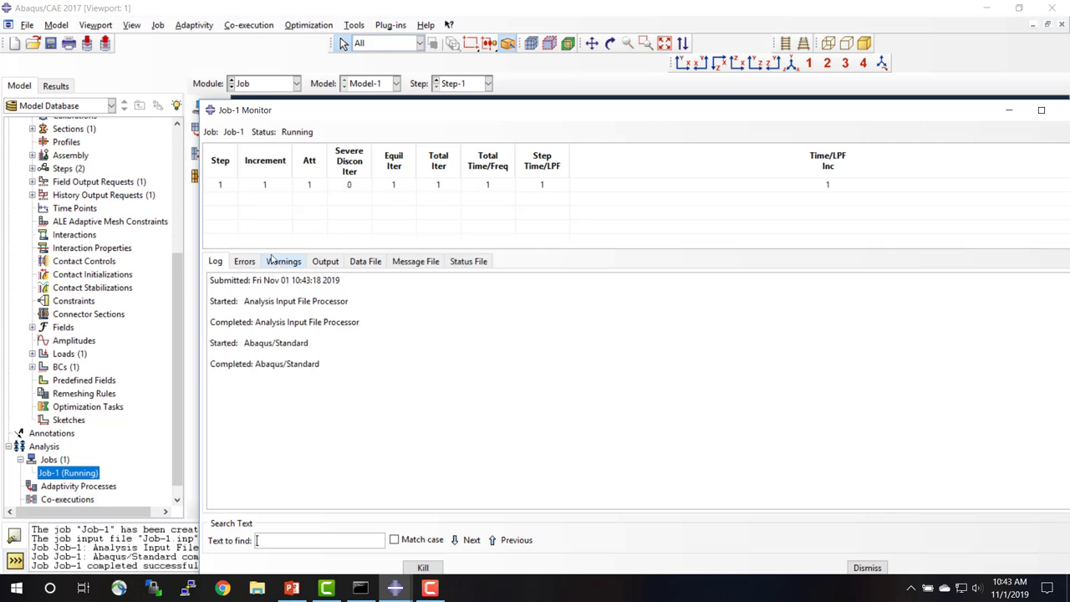
click(866, 567)
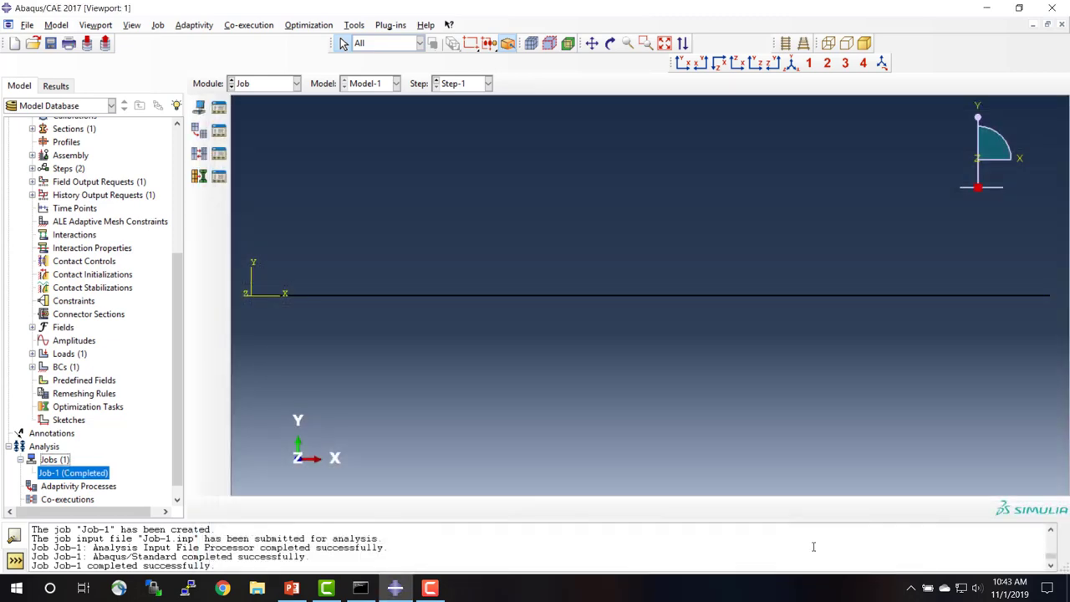
right_click(91, 473)
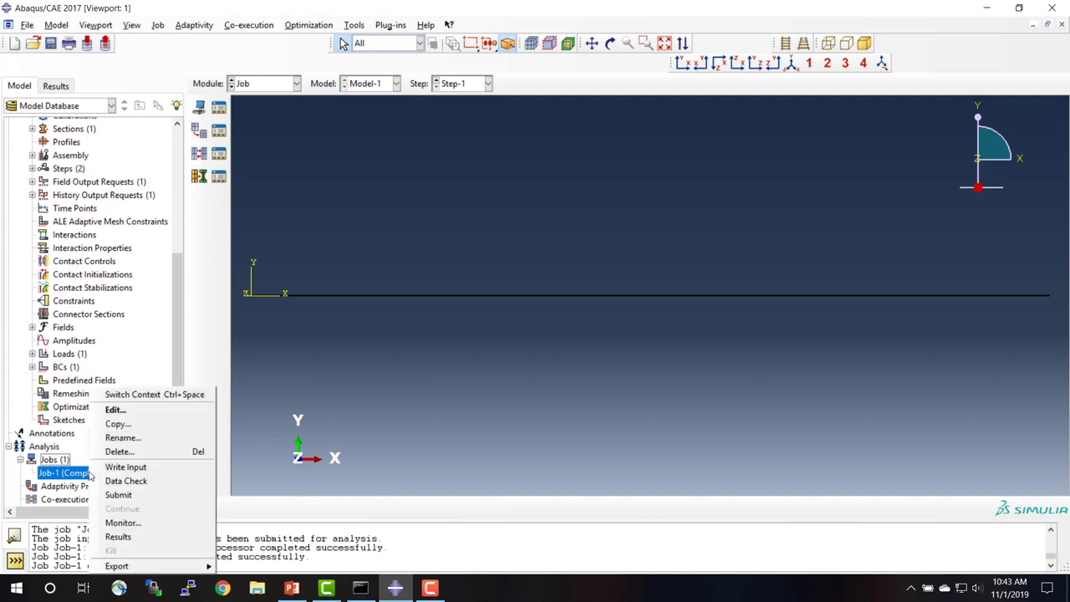
Open Job-1's results, dismiss the invalid database error, and plot the deformed shape
click(136, 537)
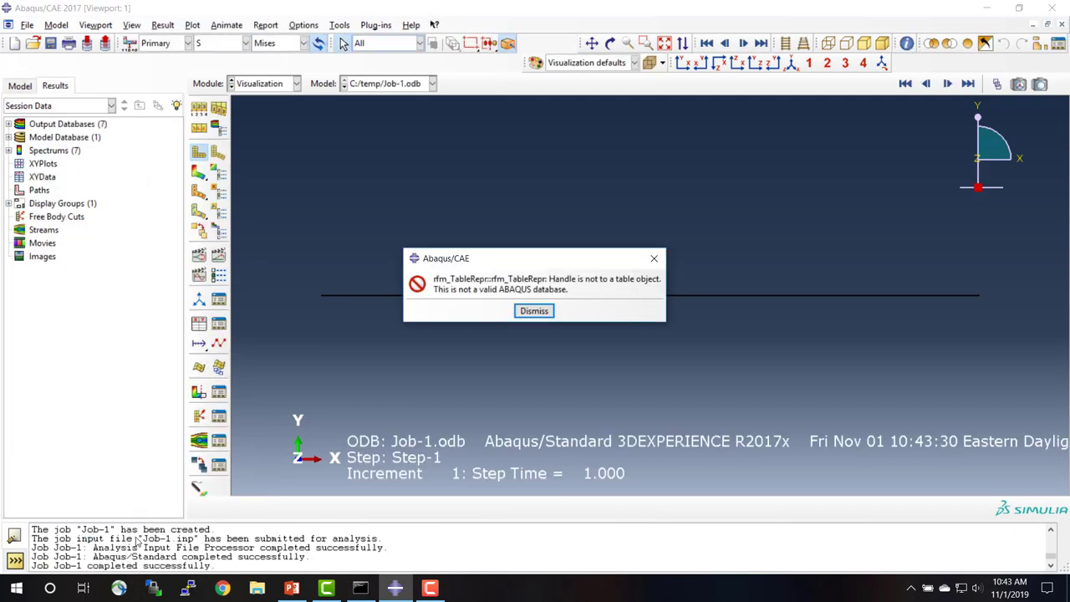
click(533, 311)
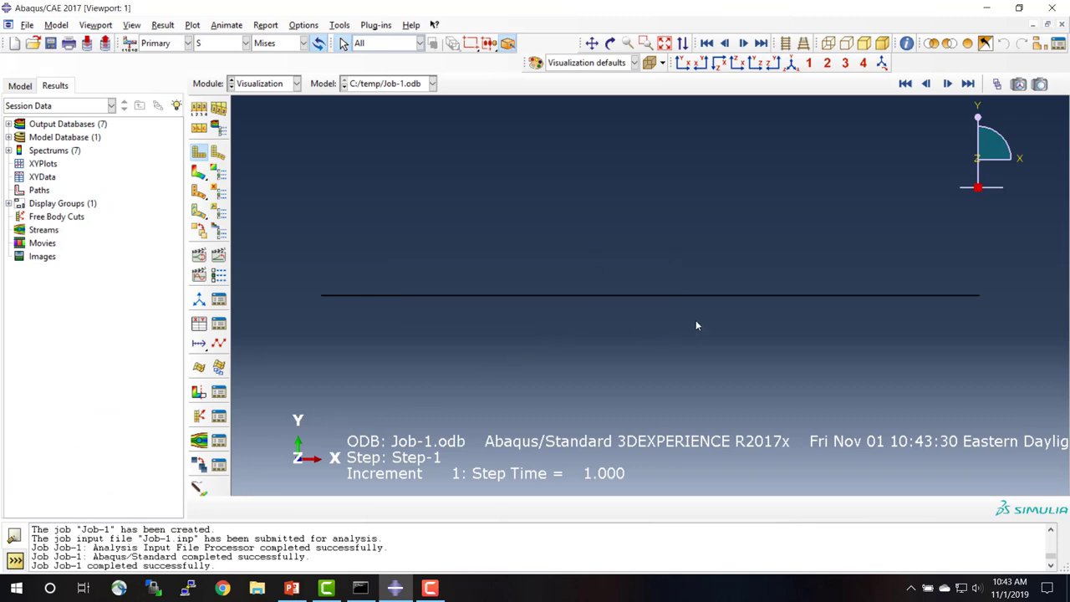
click(218, 152)
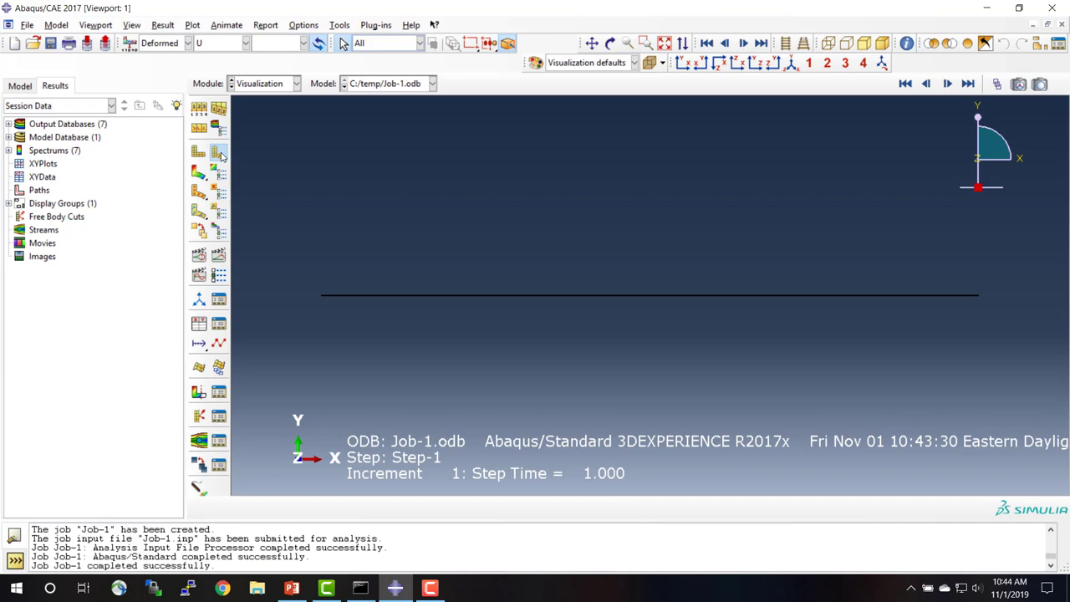
Set the deformation scale factor to auto-compute in Common Plot Options
click(200, 109)
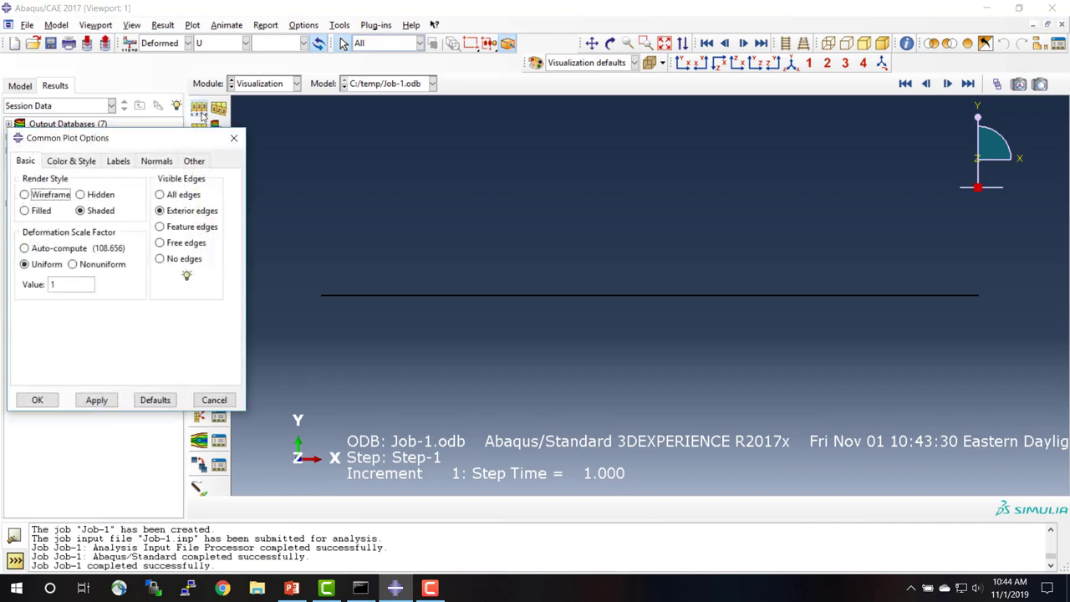
click(26, 249)
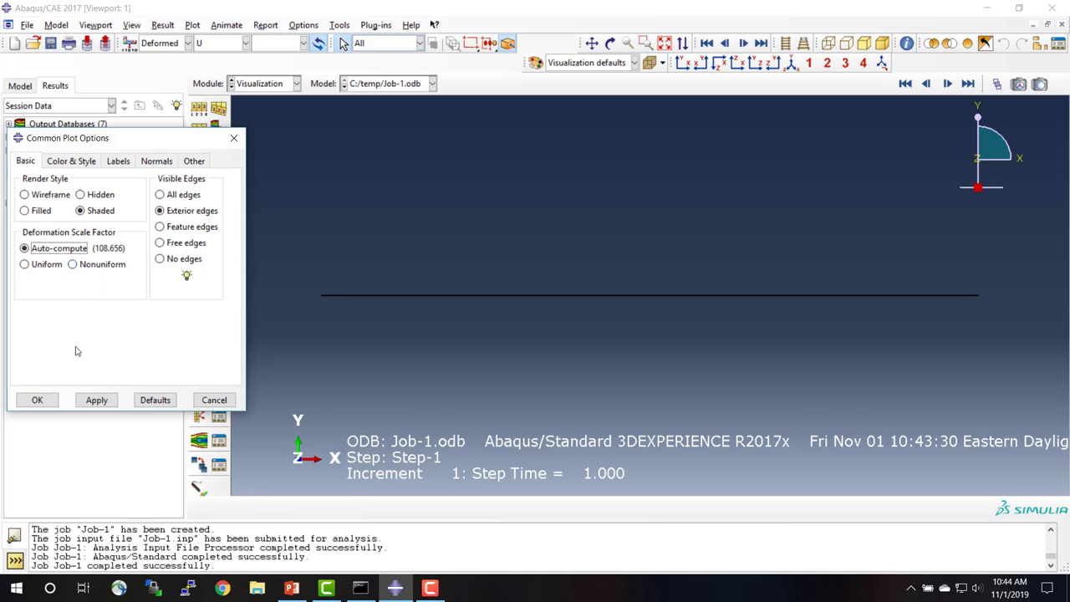
click(39, 401)
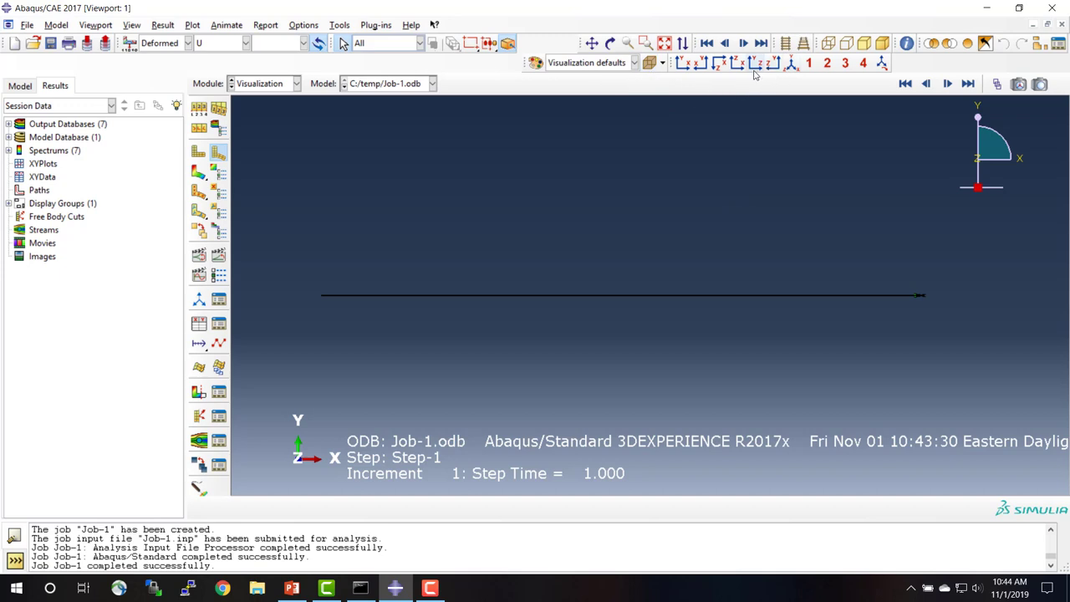
Zoom onto the beam's right end and set a uniform deformation scale factor of 1
click(645, 43)
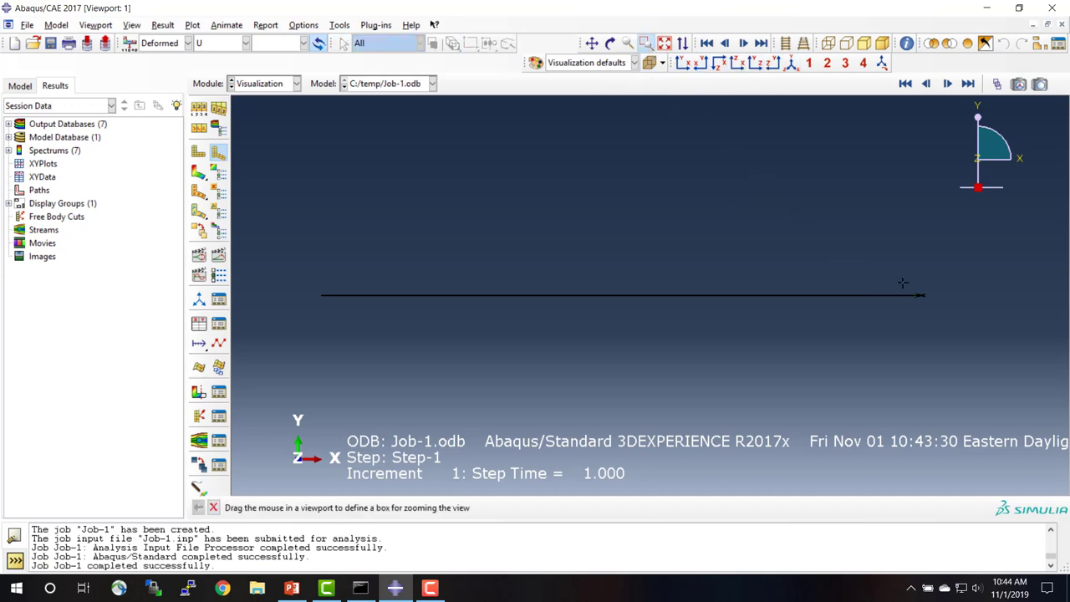
drag(903, 284, 934, 306)
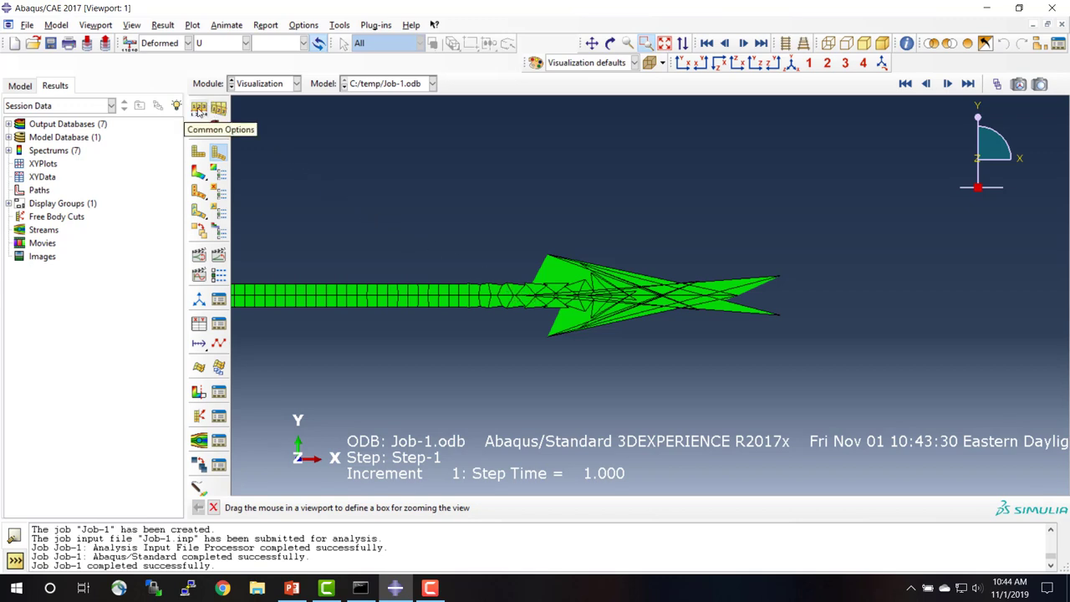
click(199, 109)
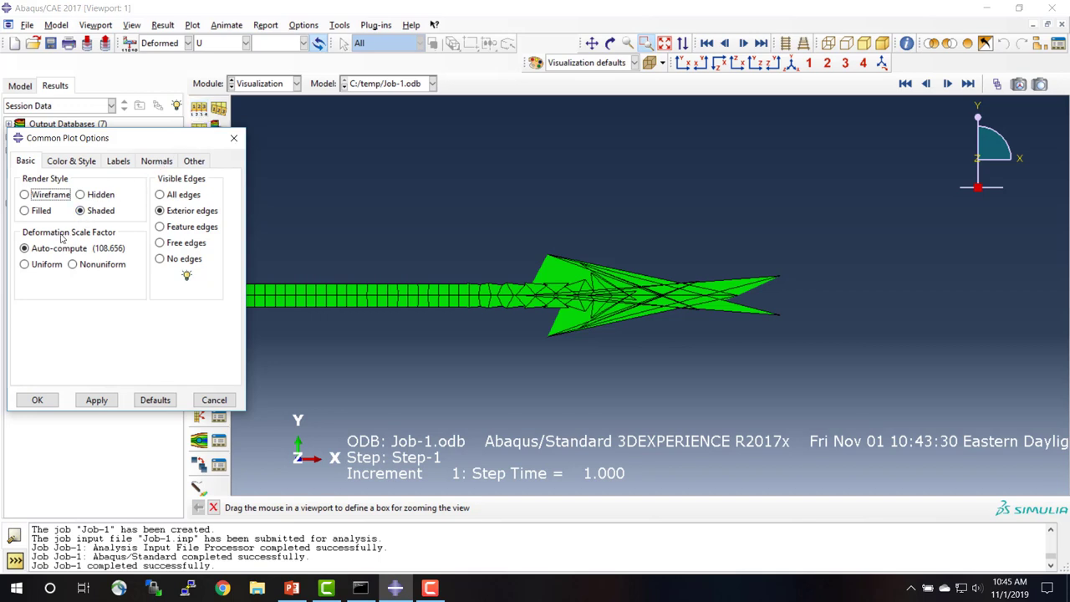
click(27, 266)
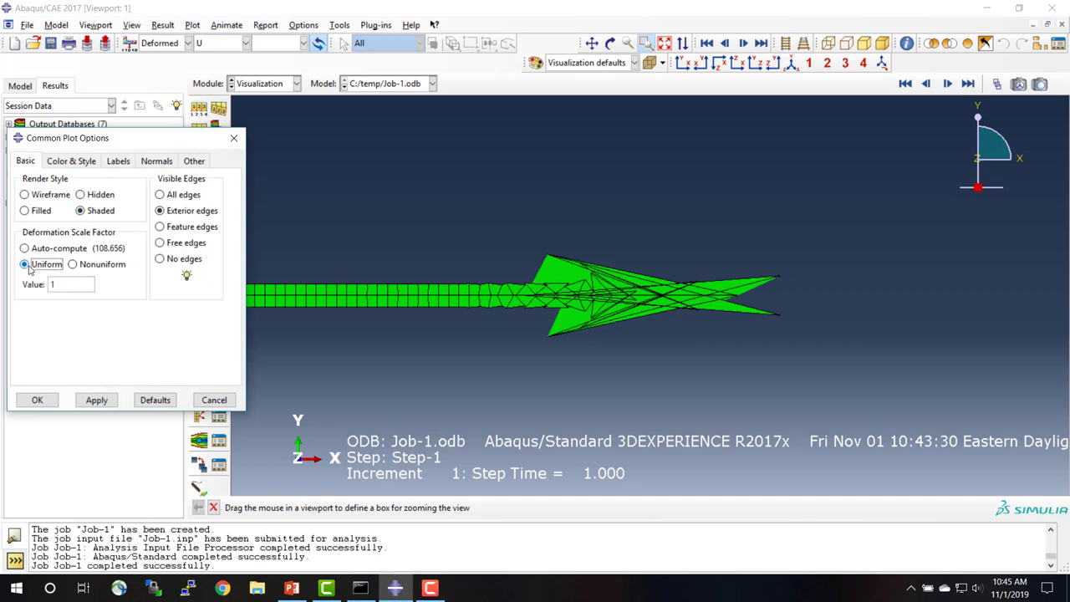
click(56, 284)
click(37, 400)
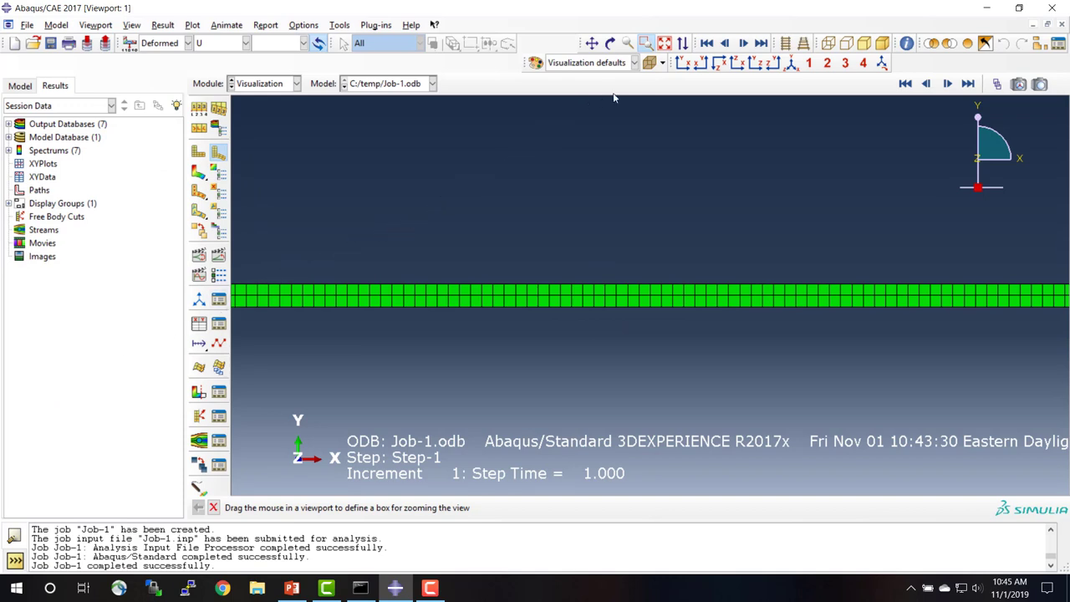
Refit the view and box-zoom onto the right end to show its distorted elements
click(664, 44)
click(646, 45)
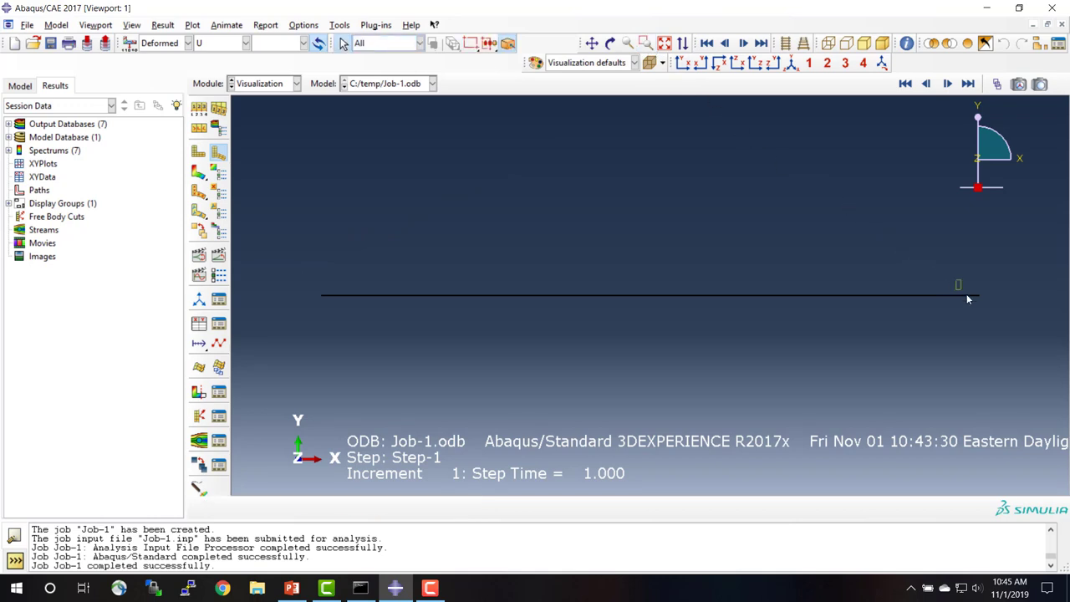
drag(967, 296, 992, 311)
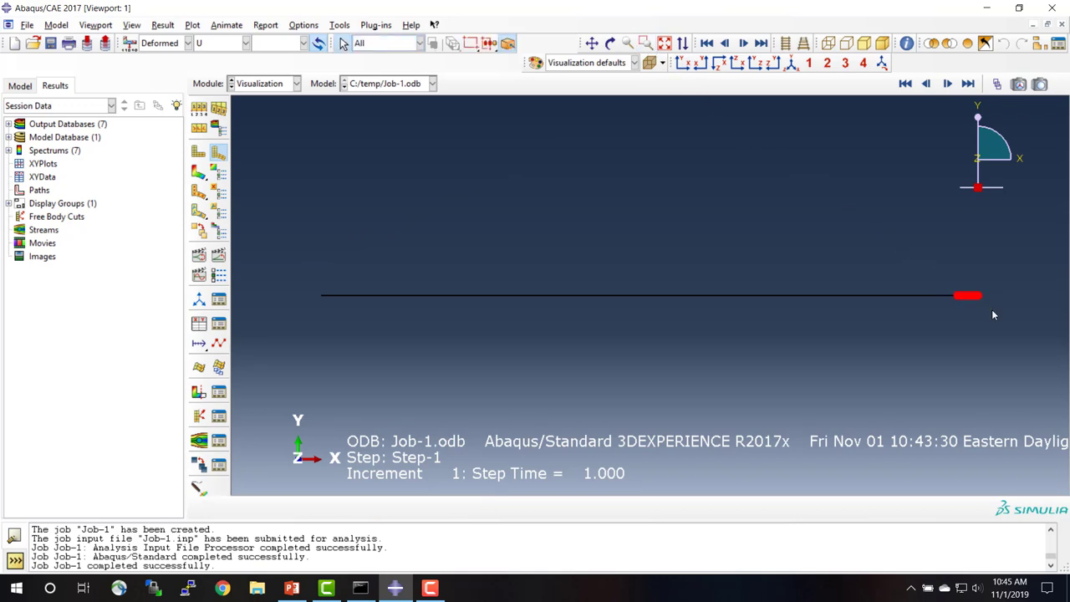
click(908, 241)
click(646, 43)
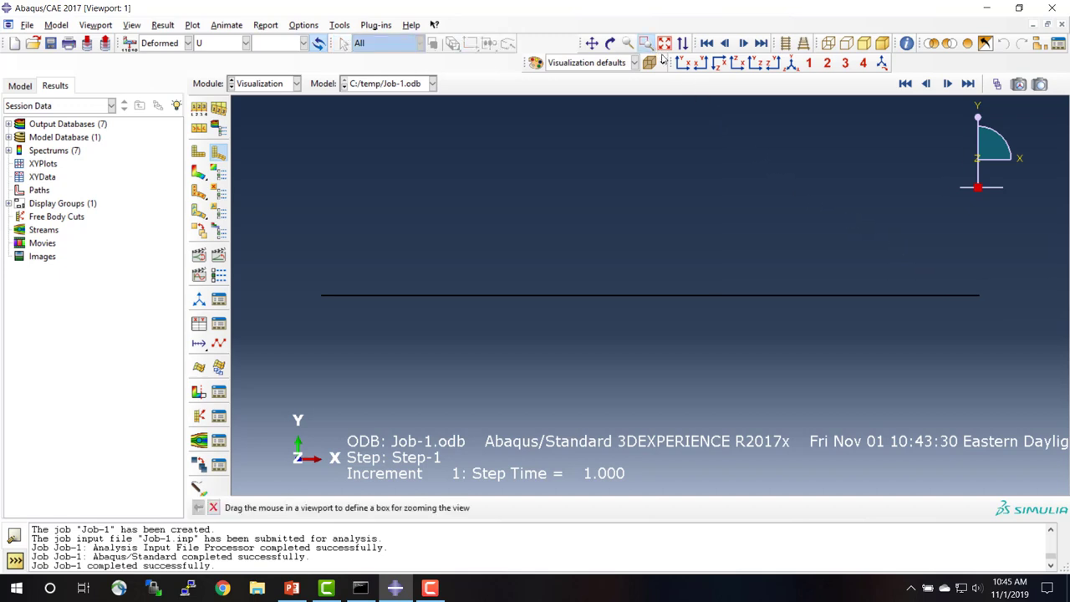
drag(960, 285, 983, 305)
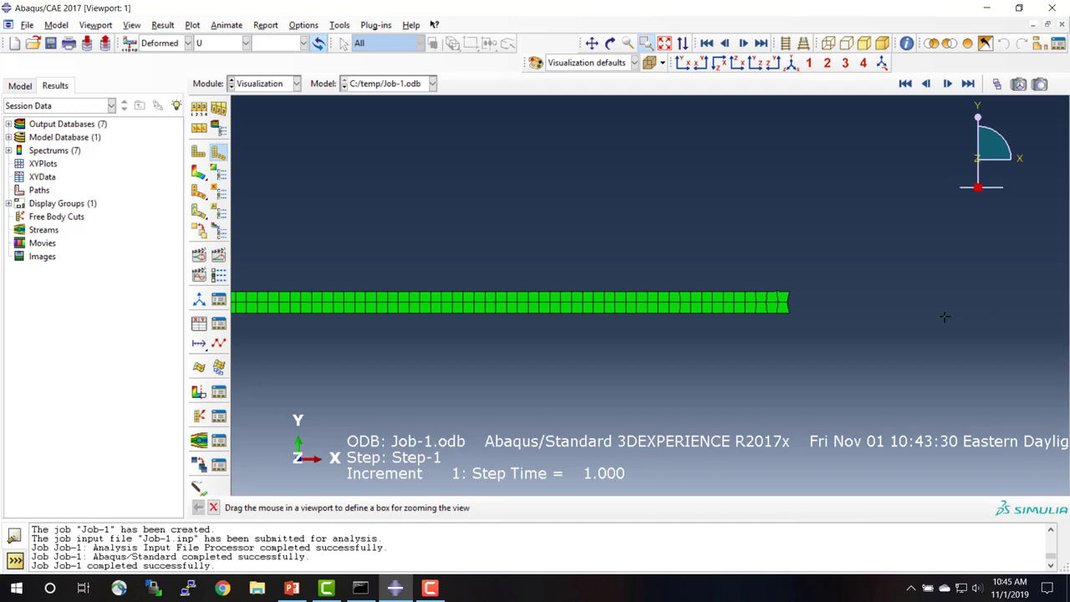
drag(722, 268, 796, 338)
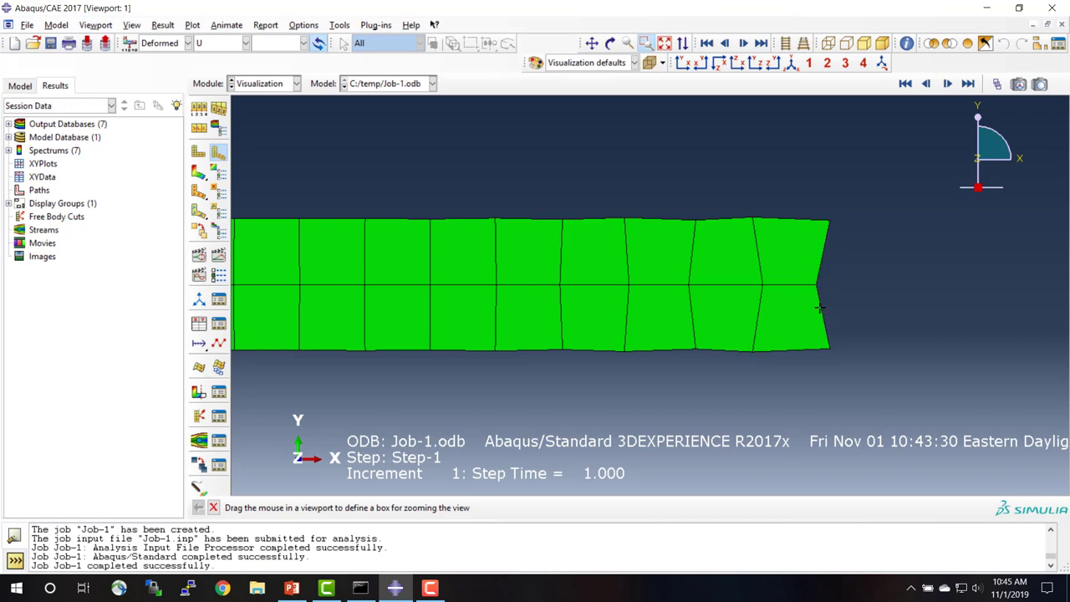
Plot von Mises stress contours (12.19 to 32.08) and zoom onto the loaded right end
click(201, 178)
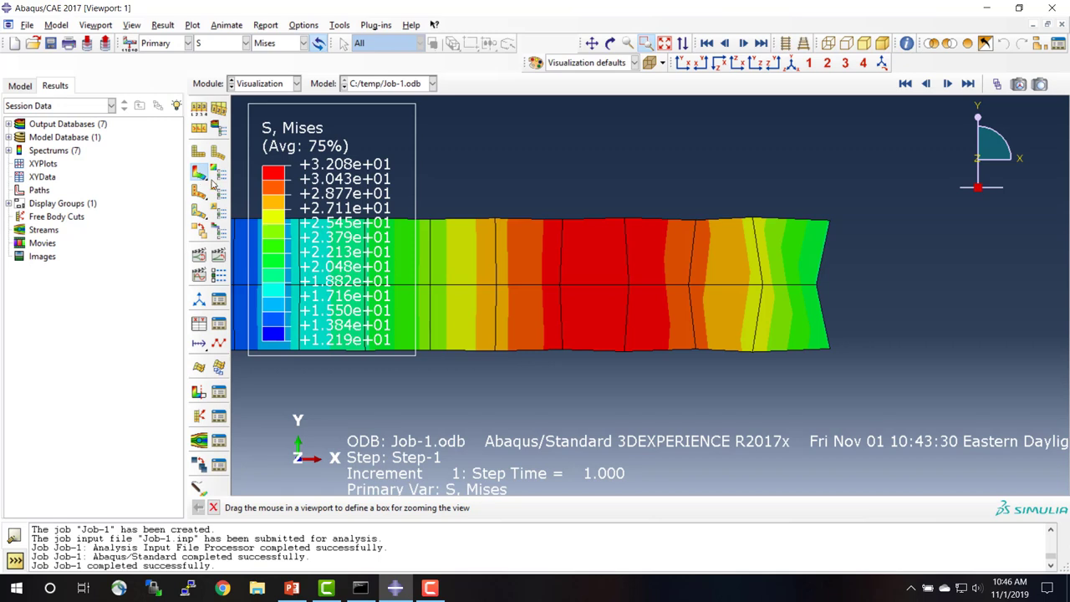
click(663, 42)
click(647, 45)
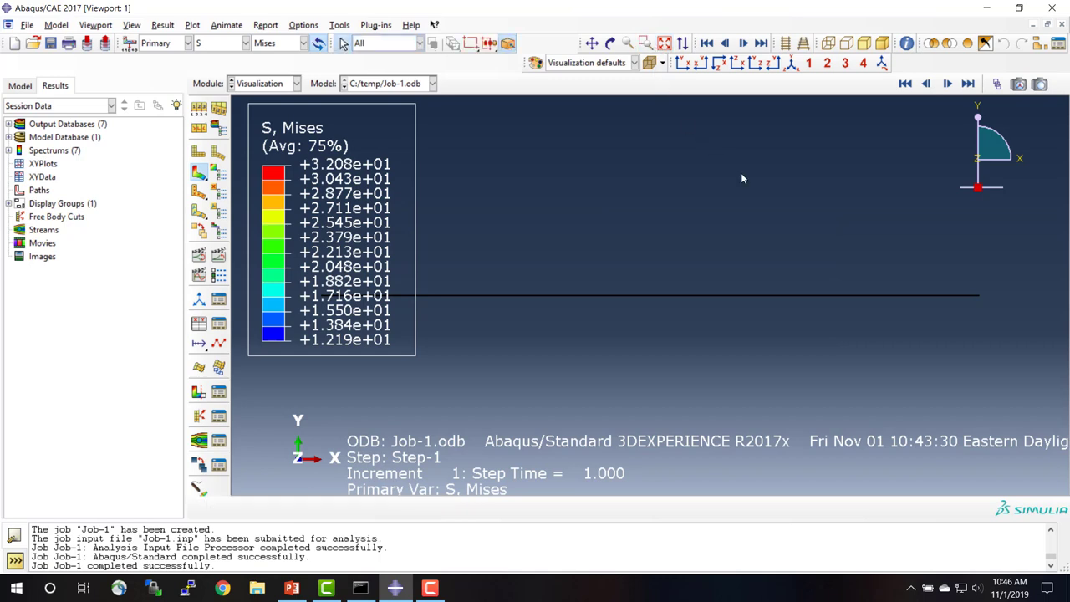
drag(929, 264, 993, 320)
click(645, 43)
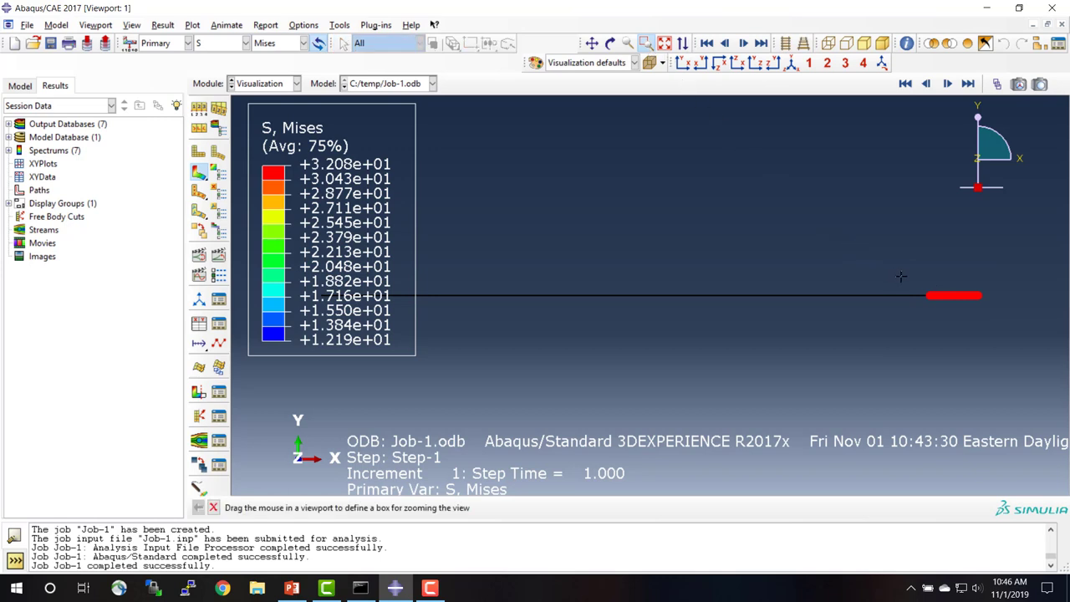
drag(906, 276, 996, 321)
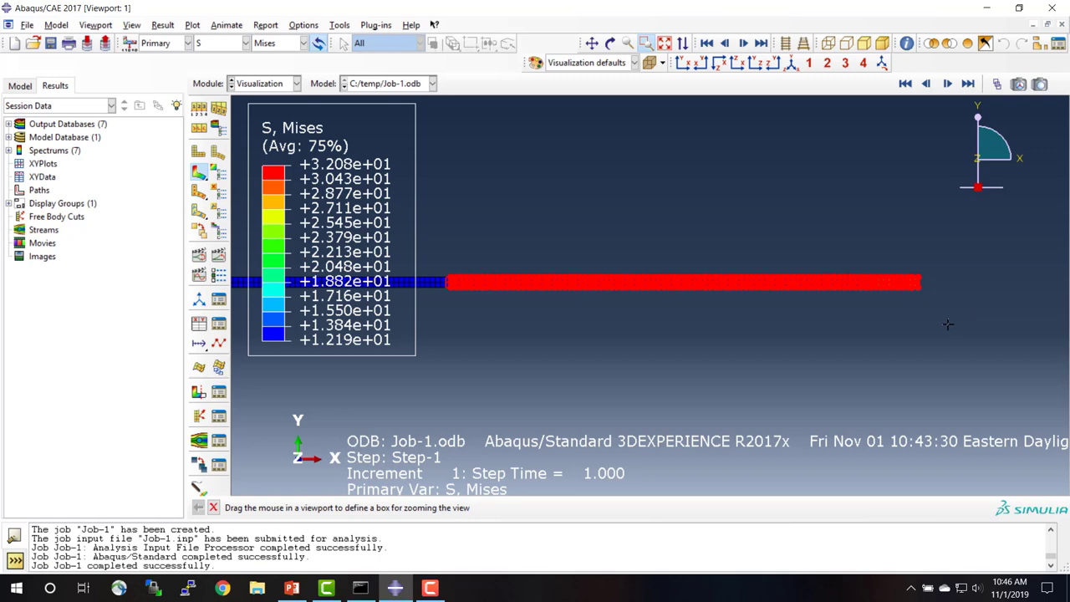
click(214, 508)
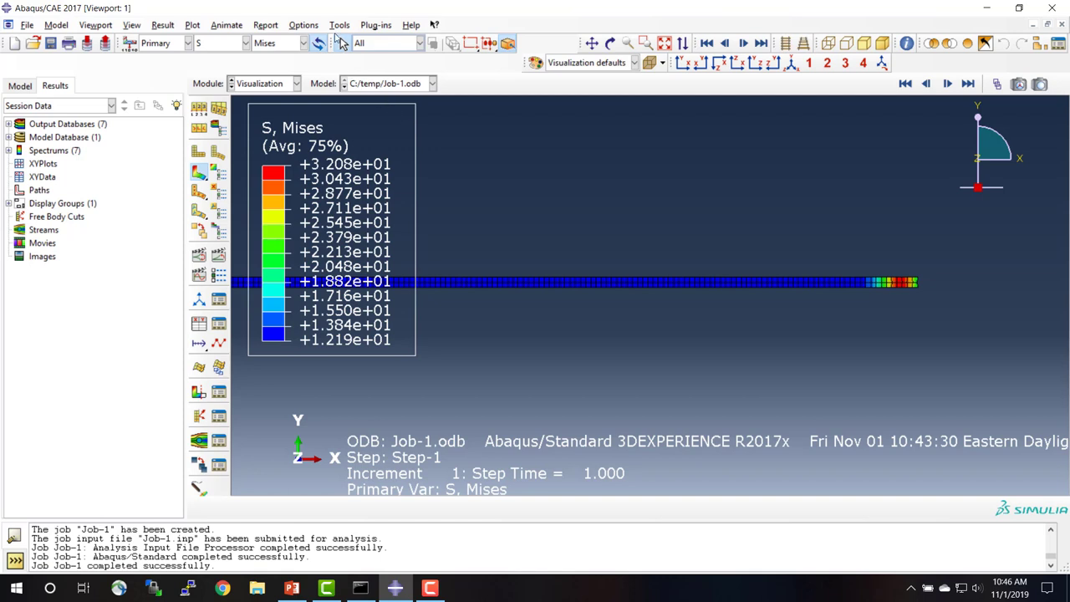
Query tip node 2402, select its -1.10441 displacement, then switch to the PowerPoint slide
click(341, 25)
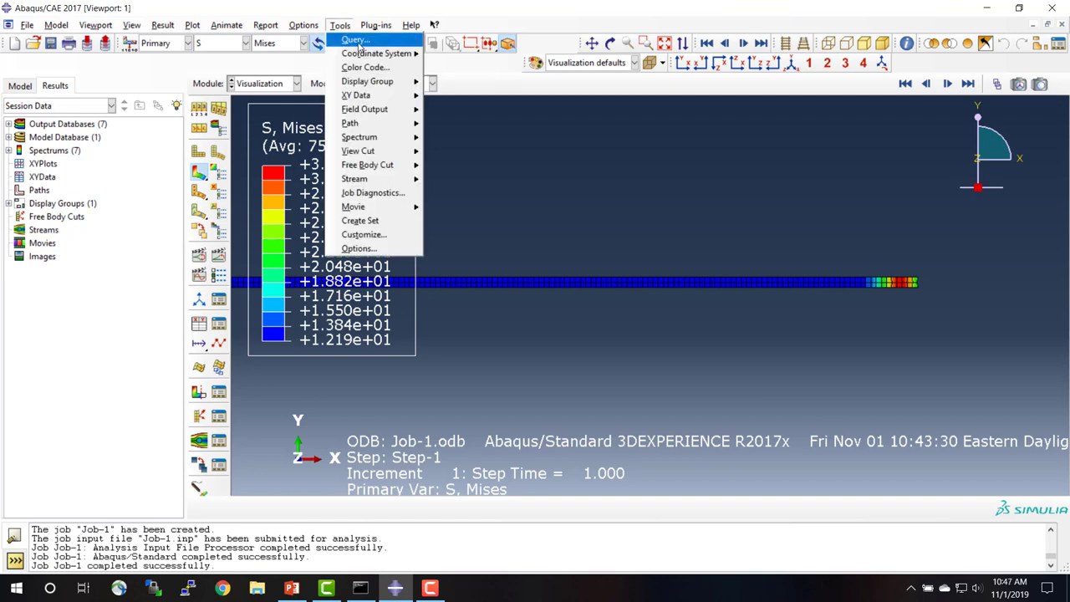
click(357, 41)
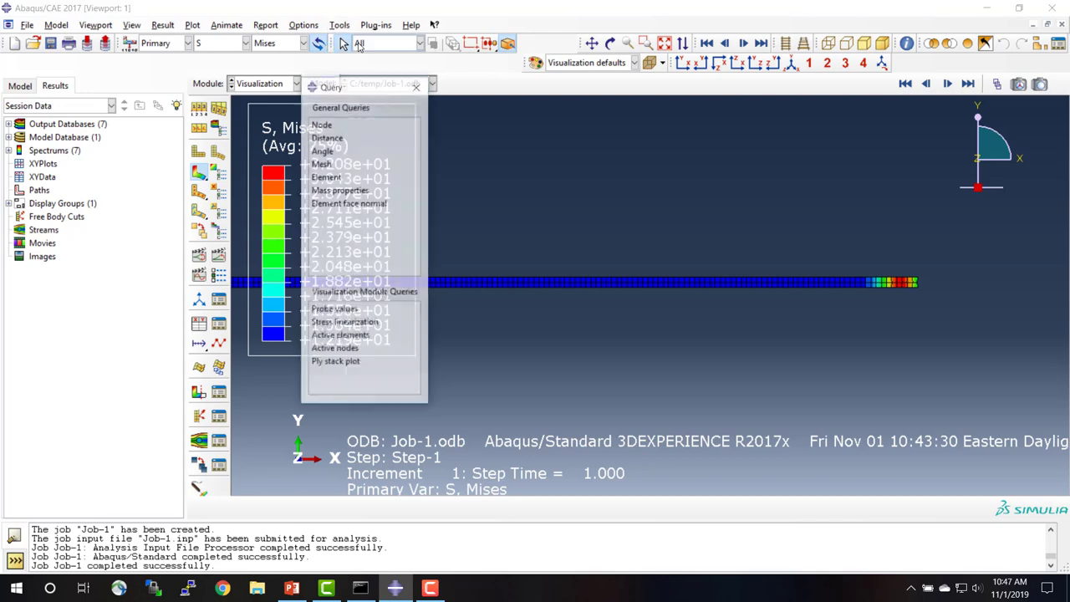
click(322, 126)
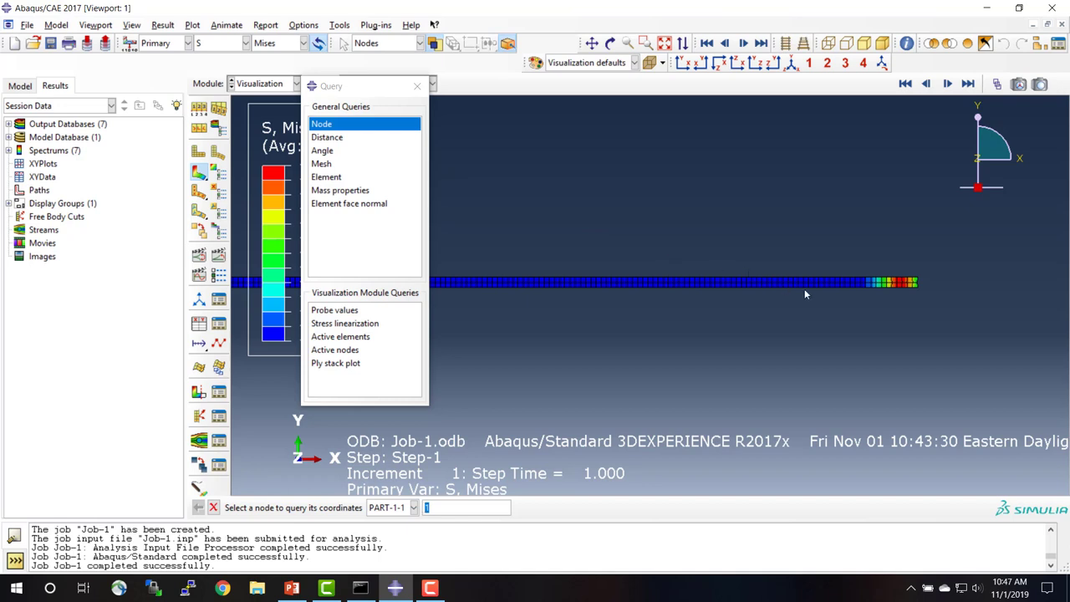
click(917, 285)
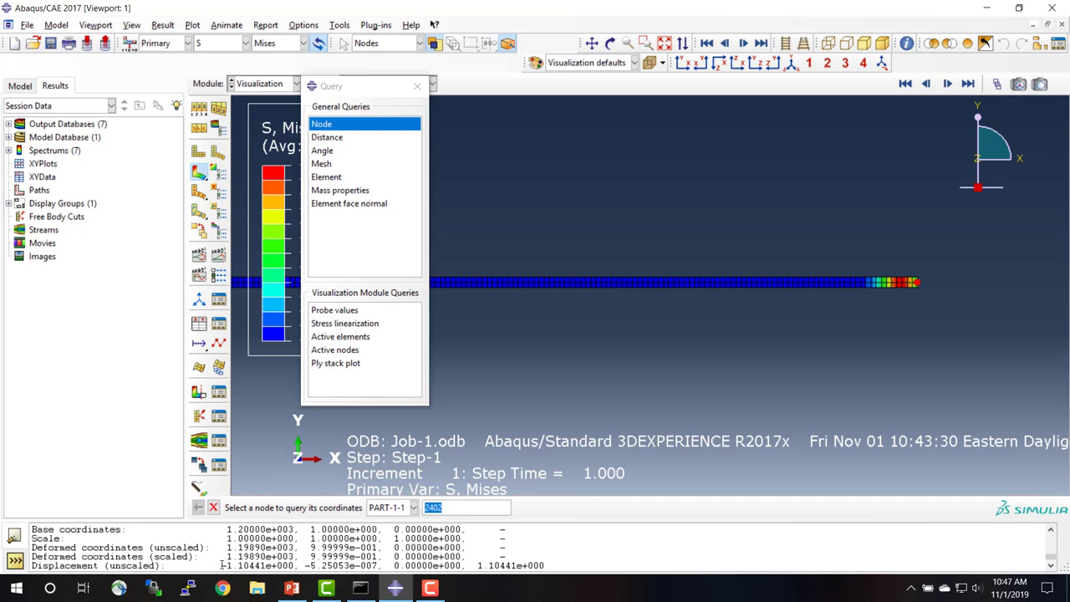
drag(222, 566, 295, 566)
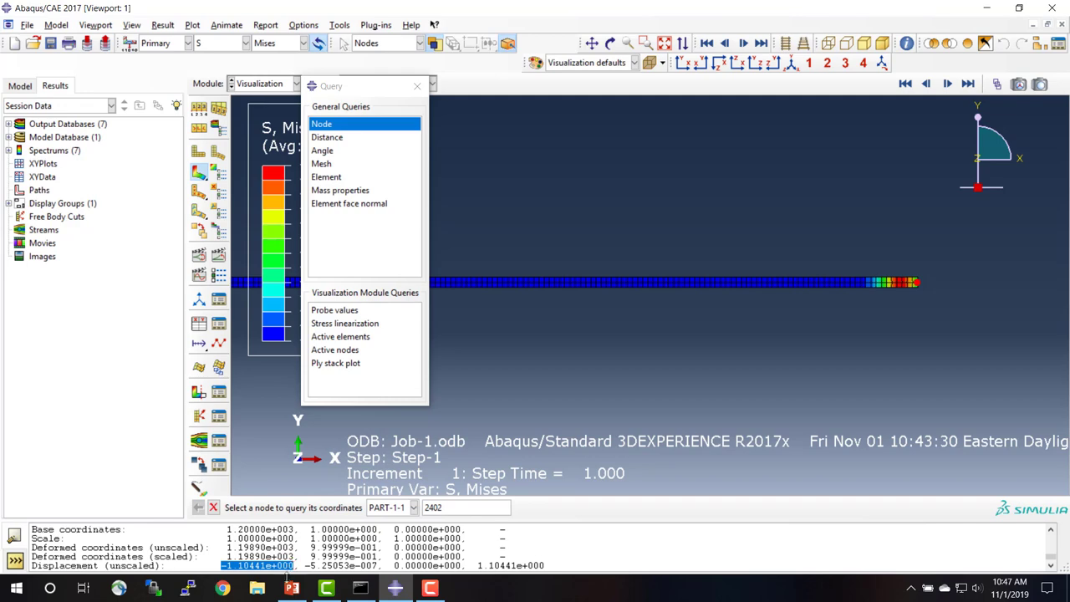
click(292, 588)
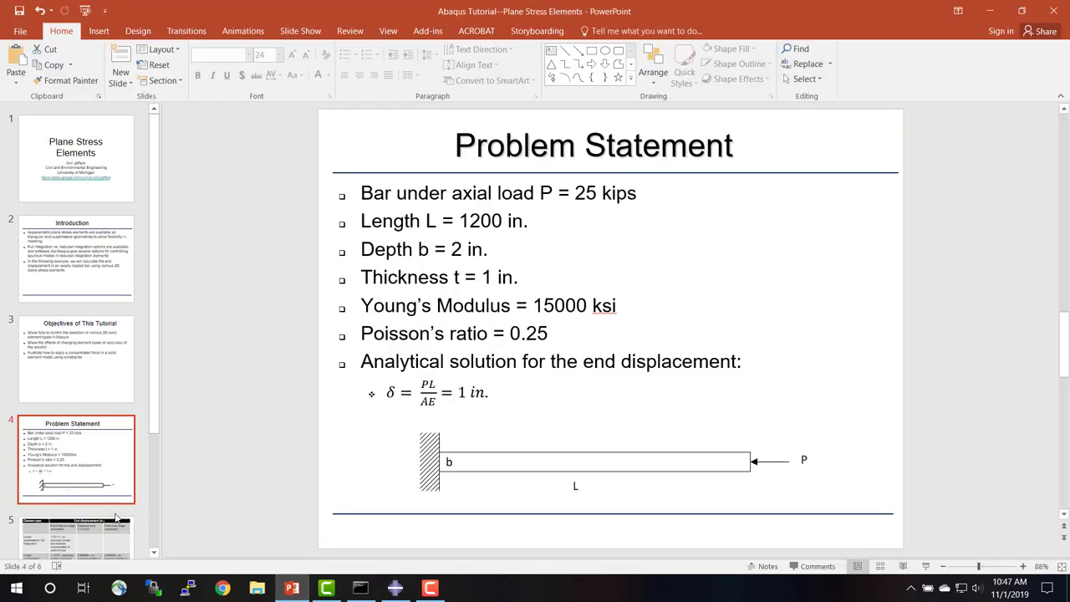
Find the 1.10441 spurious-modes result in slide 5's PowerPoint table, then return to Abaqus/CAE
click(106, 532)
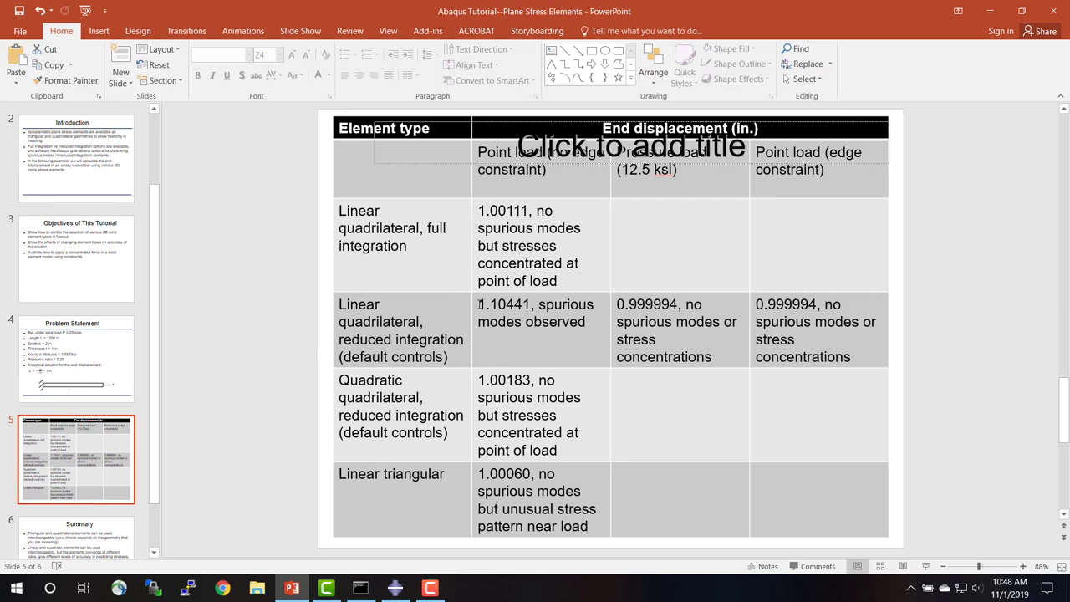
drag(479, 305, 580, 323)
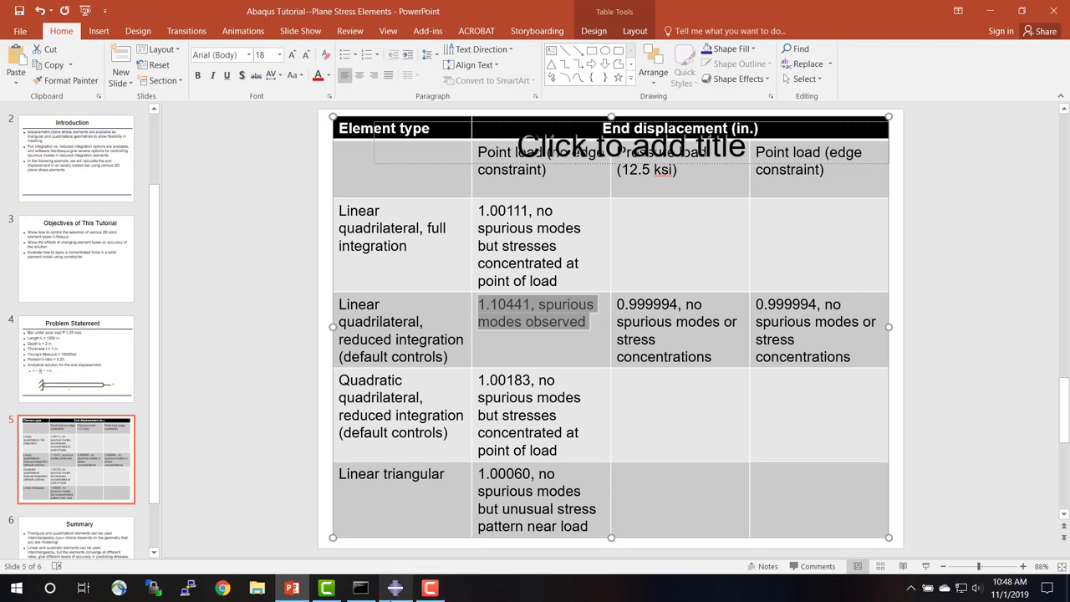
click(395, 588)
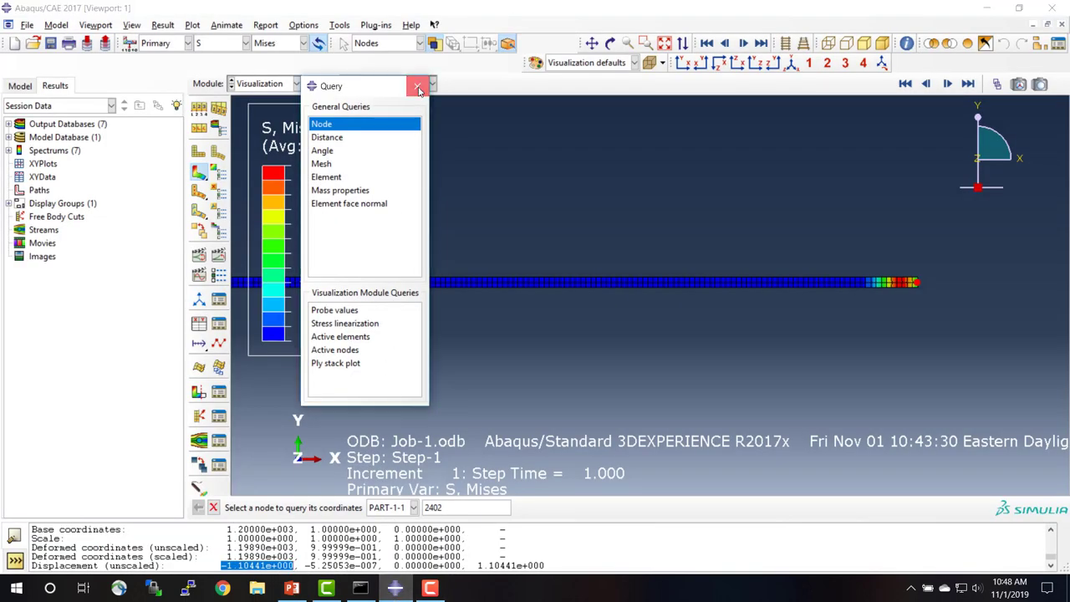
Close the node query and open Part-1's mesh from the model database tree
click(418, 86)
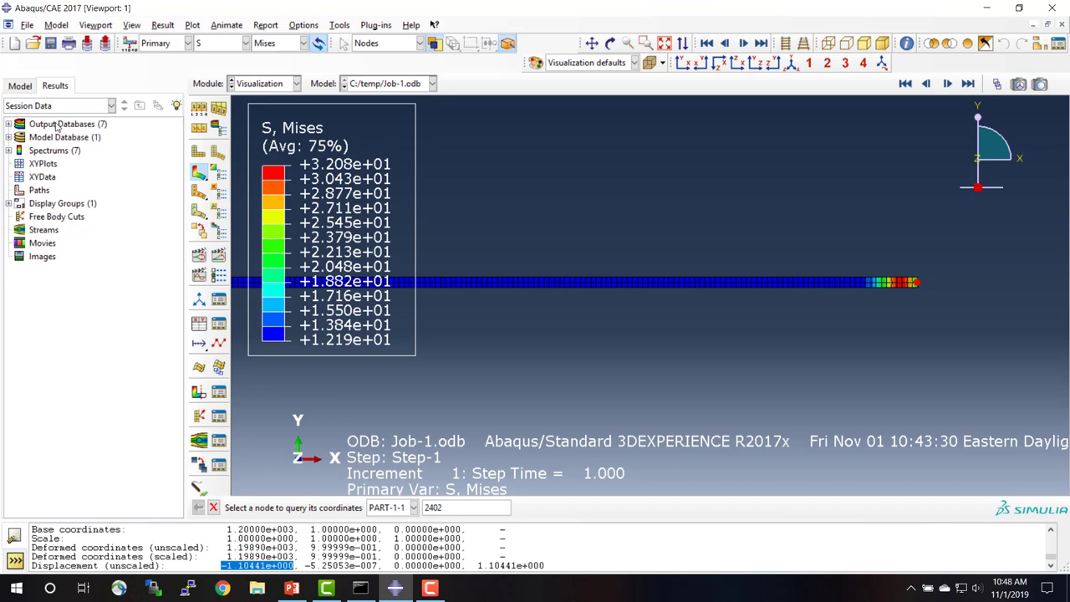
click(19, 86)
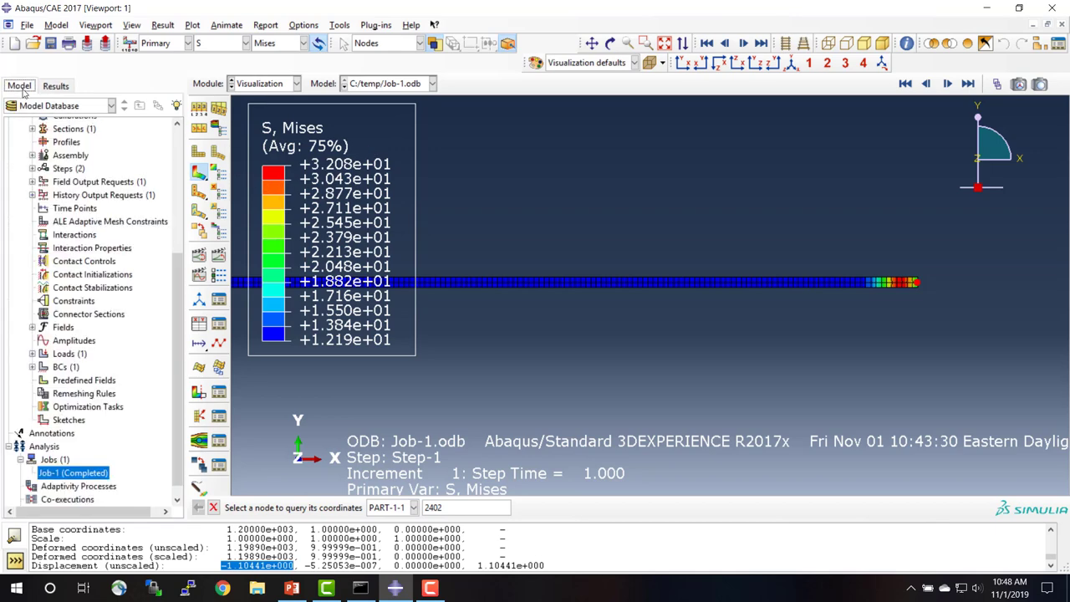
click(177, 168)
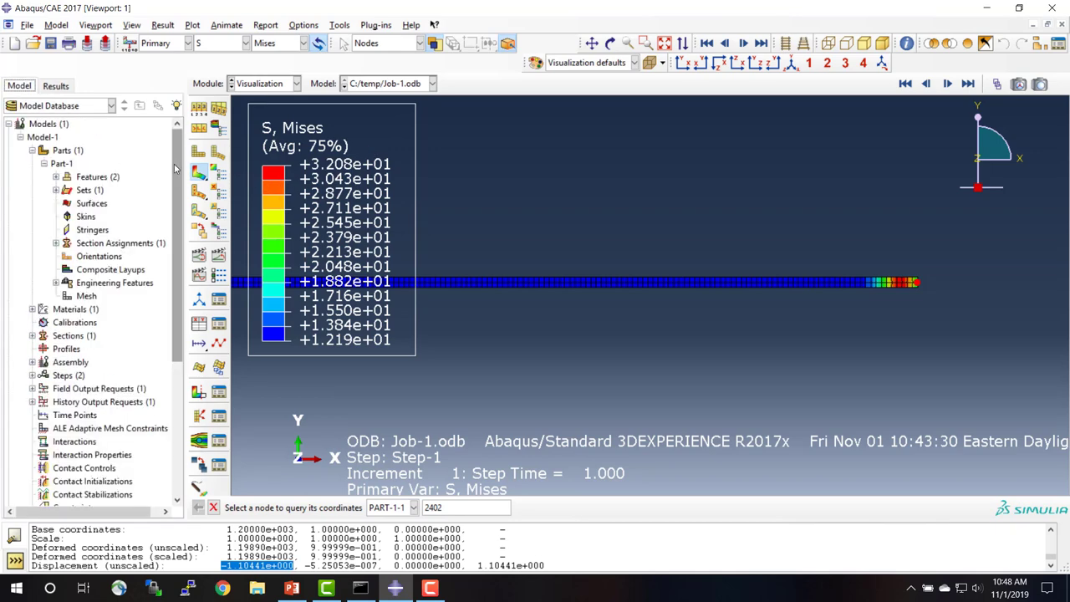
double_click(86, 297)
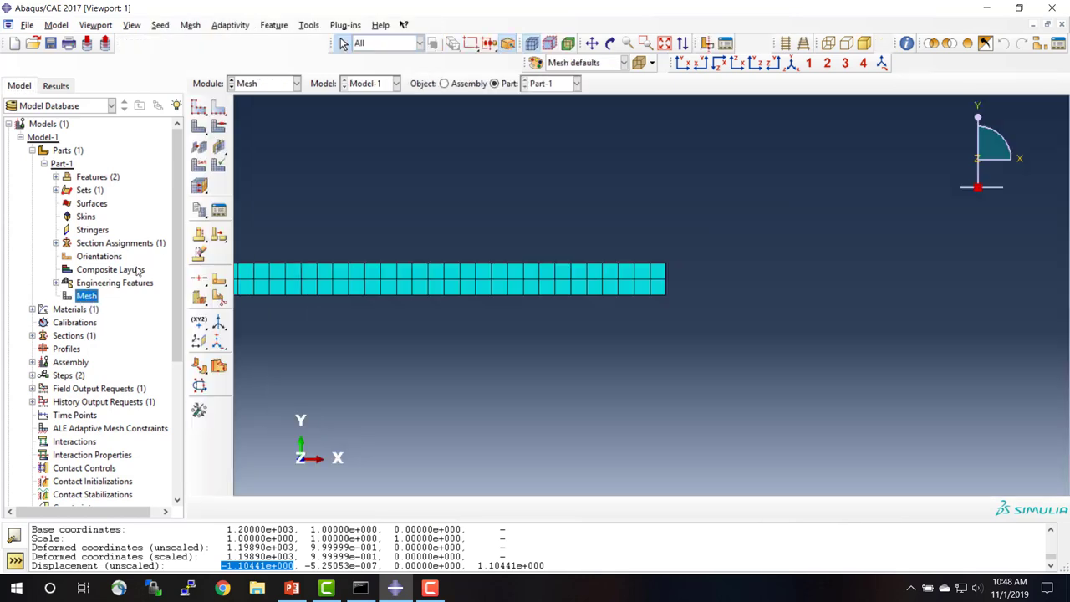
Assign full-integration CPS4 elements to the beam face and regenerate the 2400-element mesh
click(200, 167)
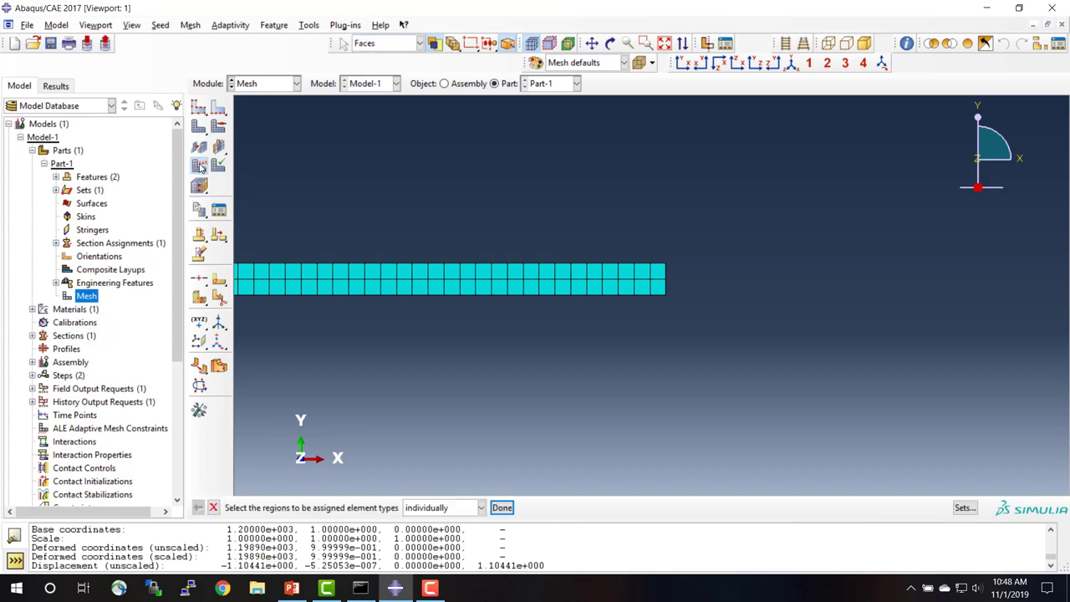
click(305, 278)
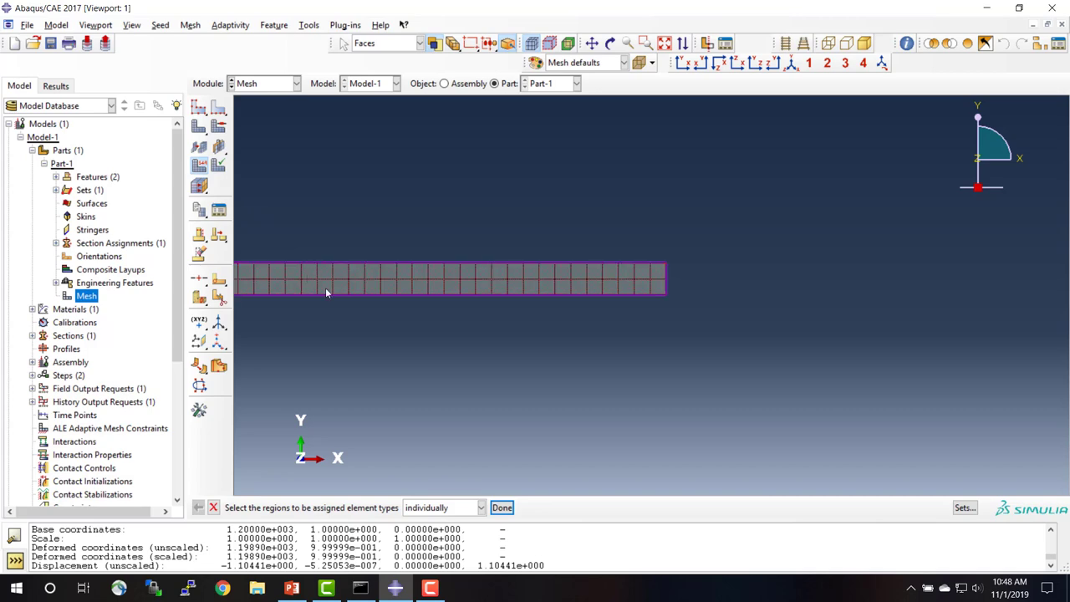
click(501, 508)
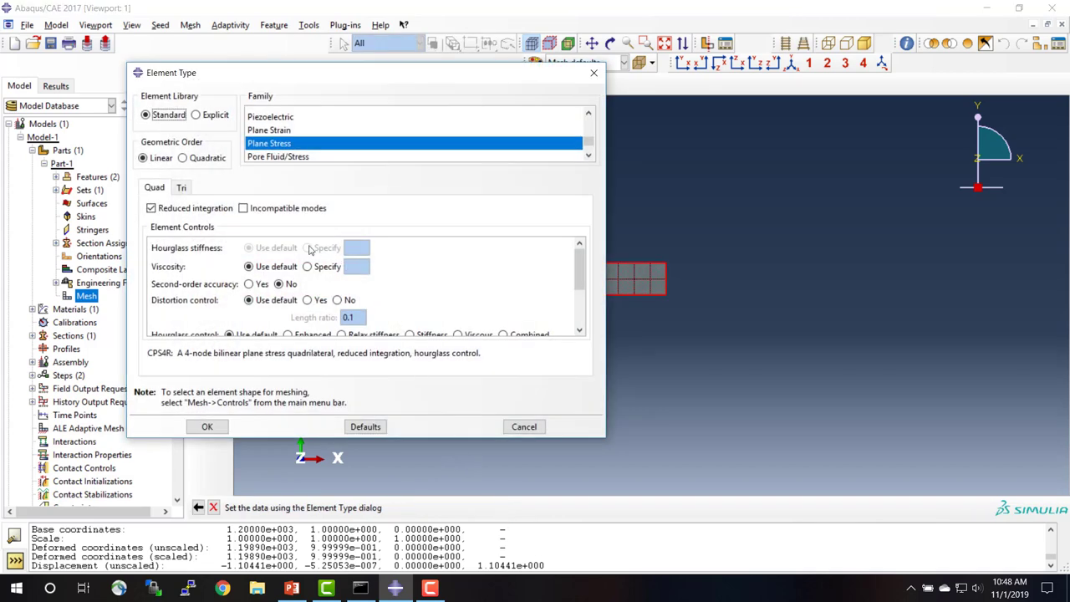
click(152, 208)
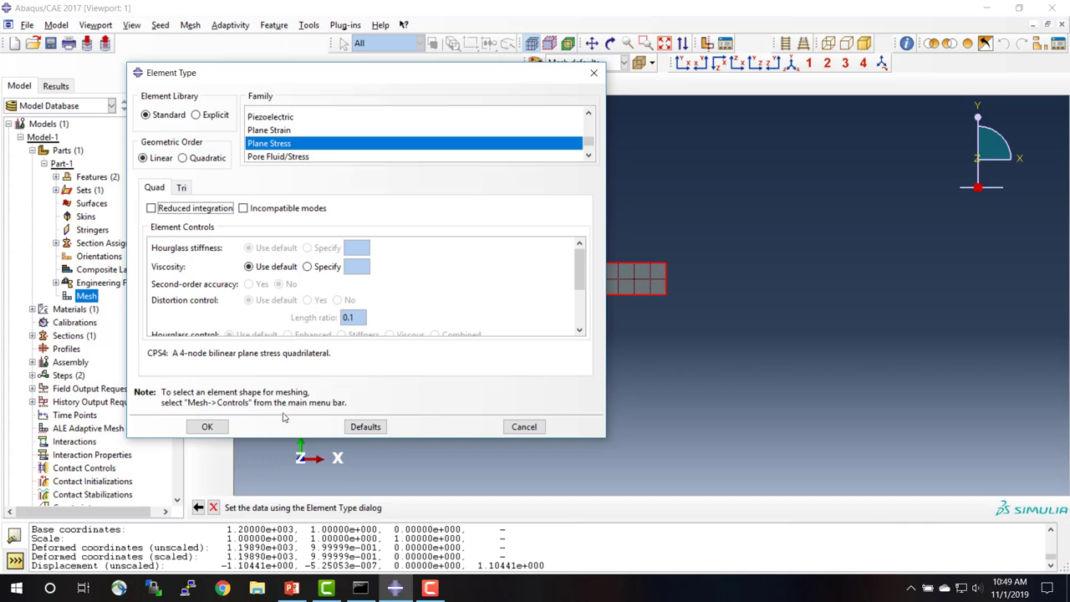
click(207, 427)
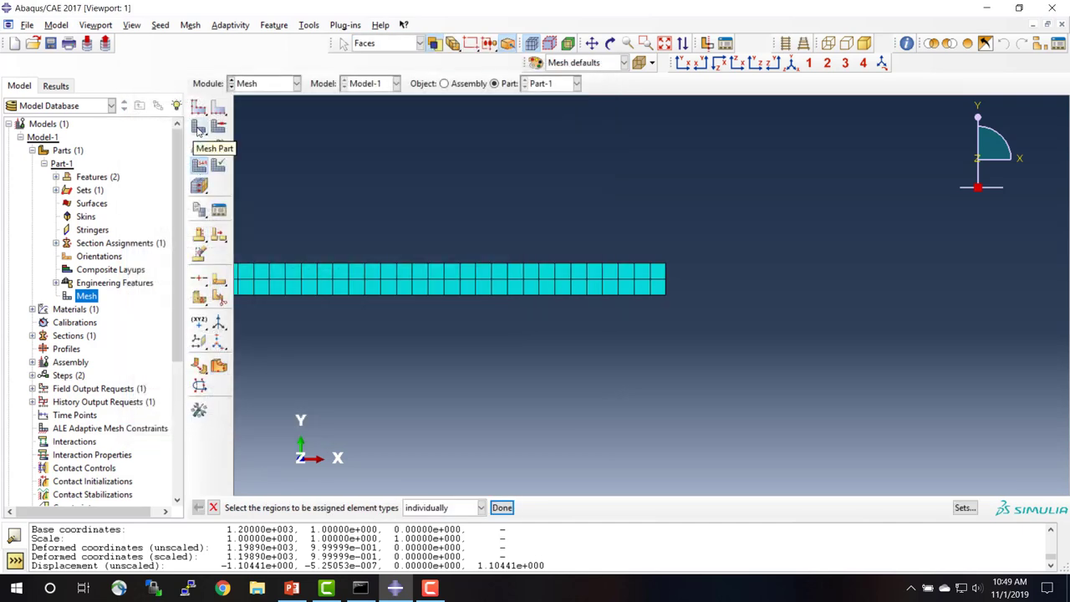
click(198, 127)
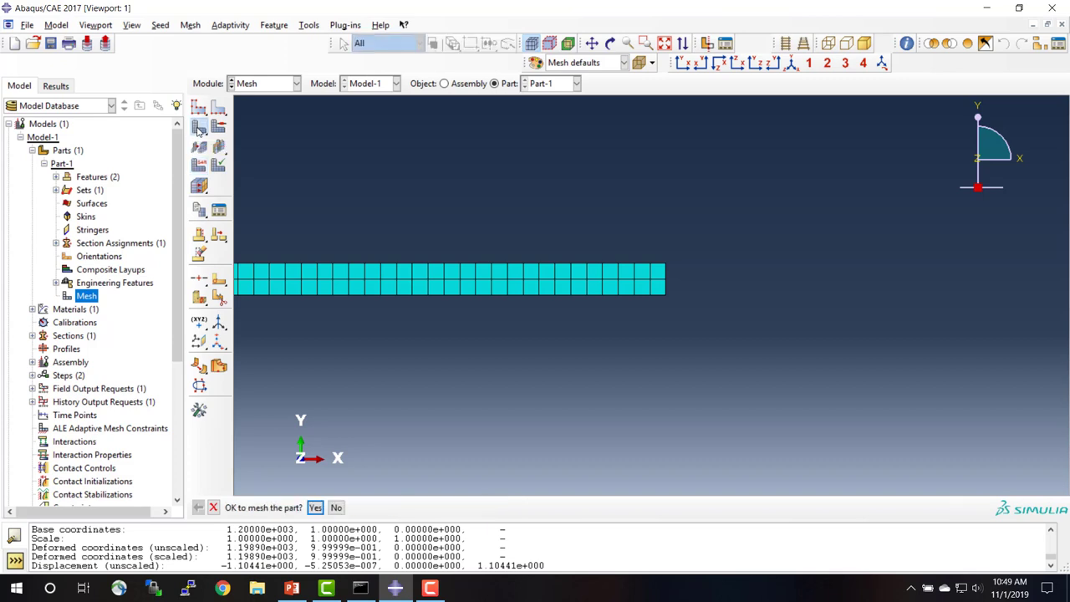
click(317, 510)
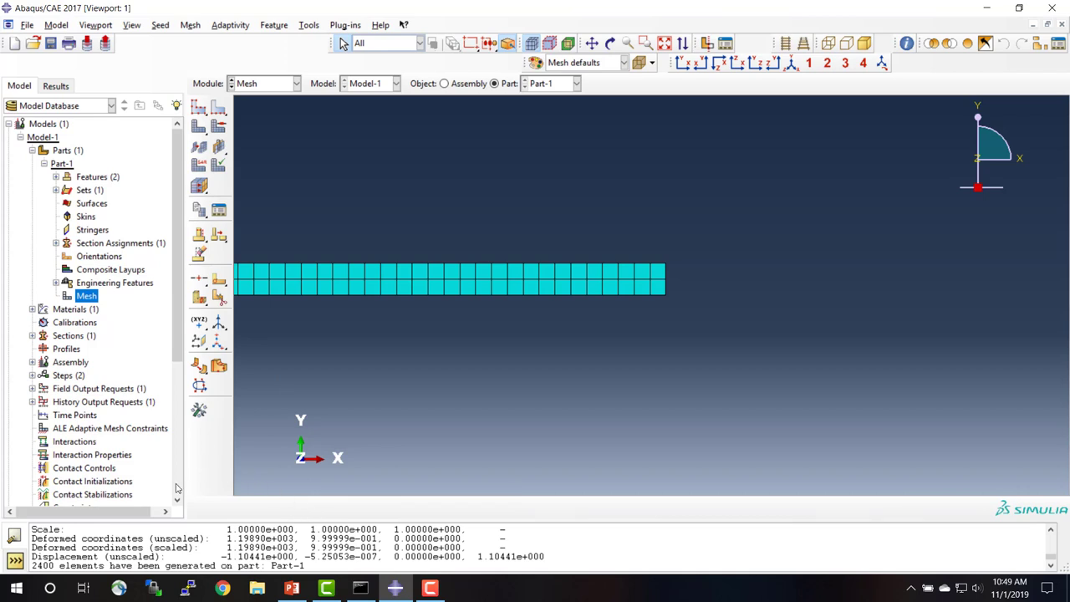
Submit Job-1 for analysis with the fully integrated mesh
click(176, 487)
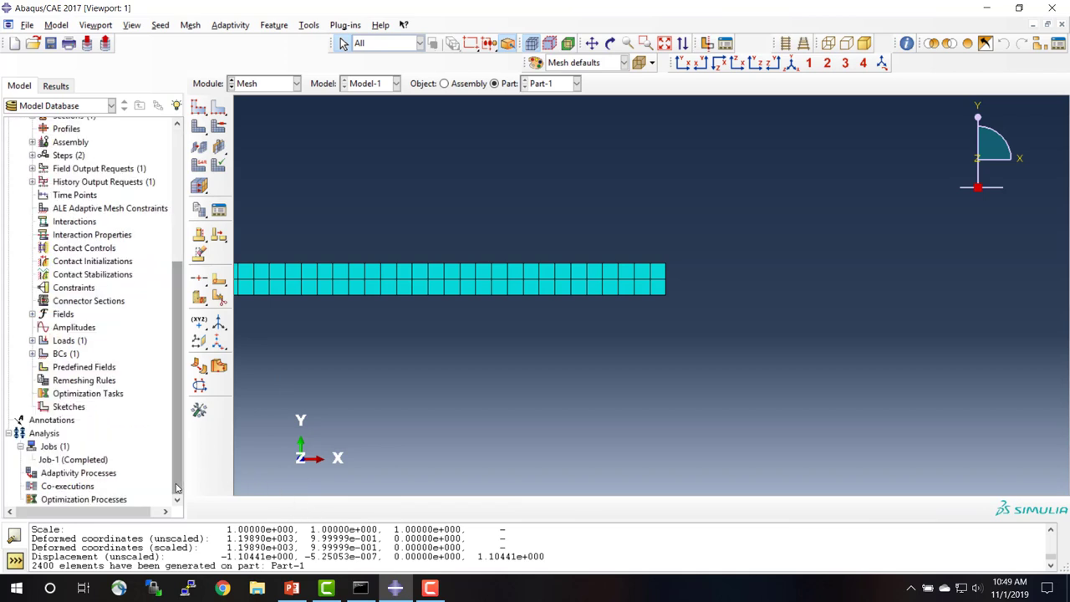
right_click(94, 462)
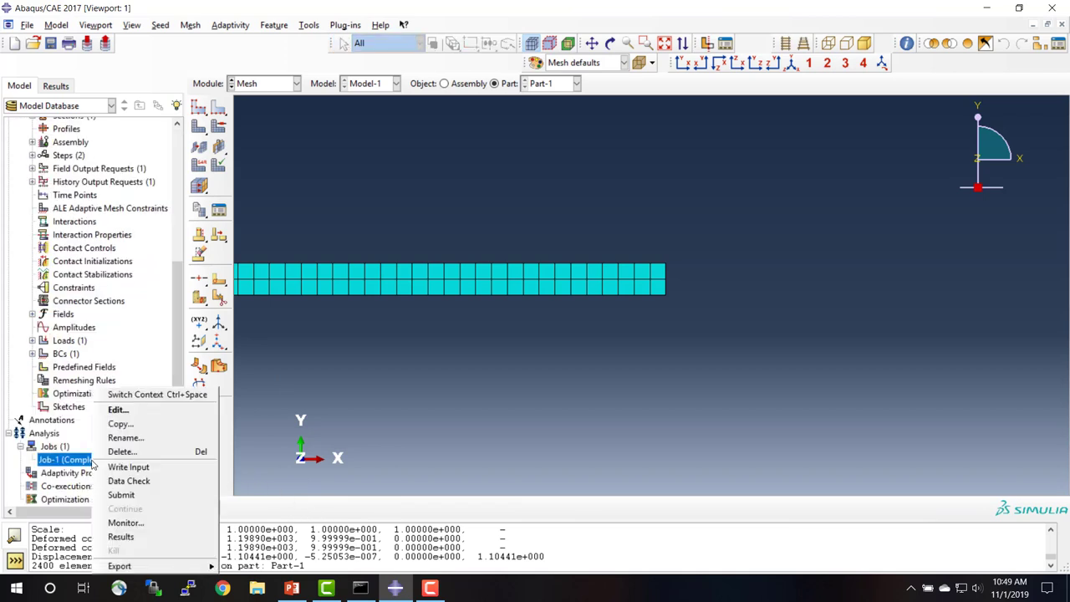
click(122, 495)
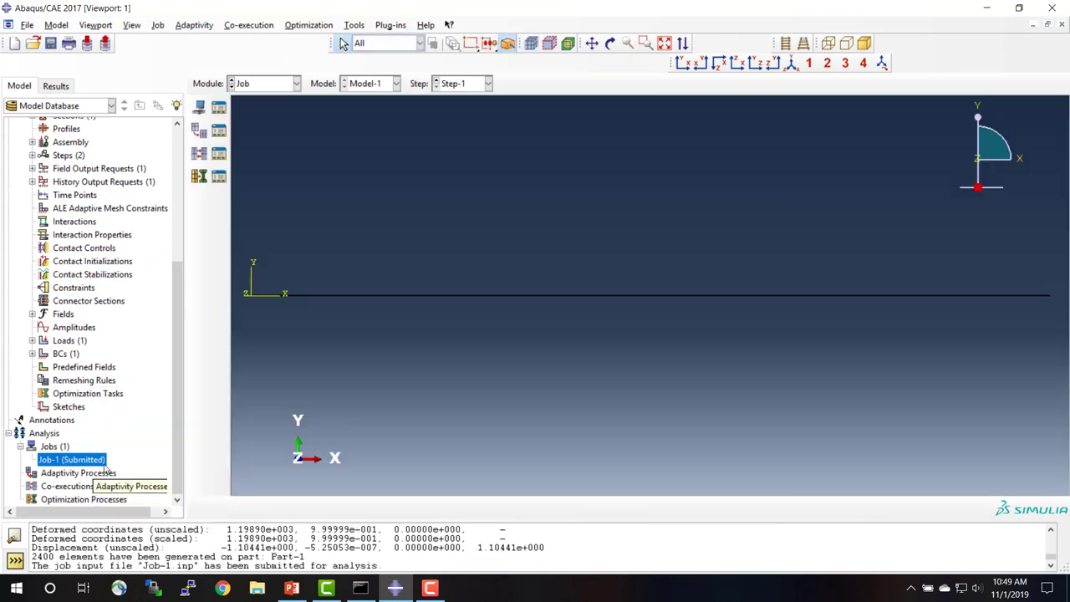
Monitor Job-1 until it completes, then open its results in Visualization
right_click(101, 462)
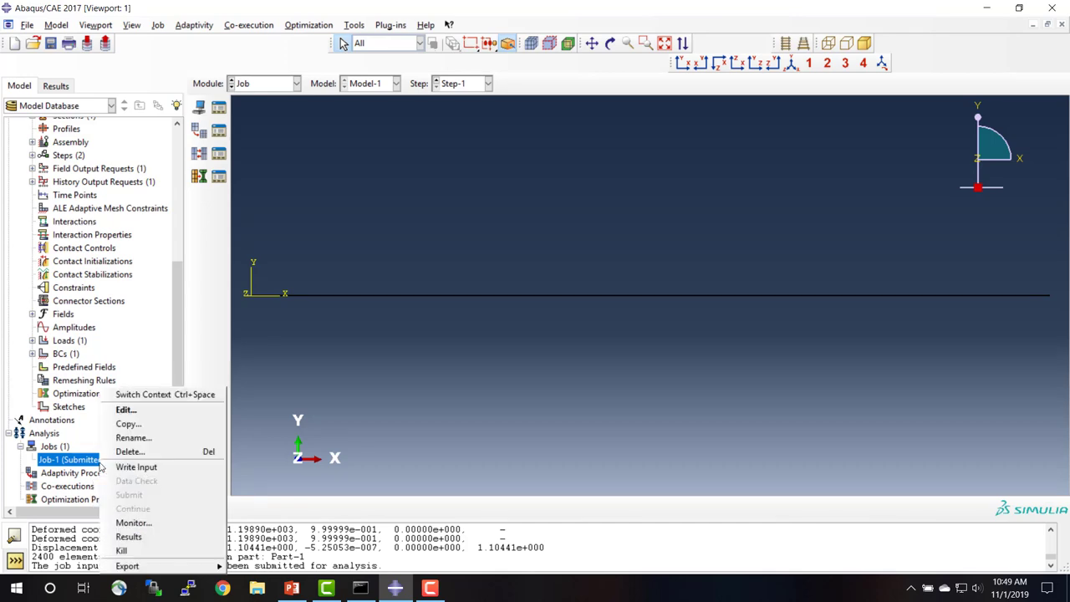
click(134, 522)
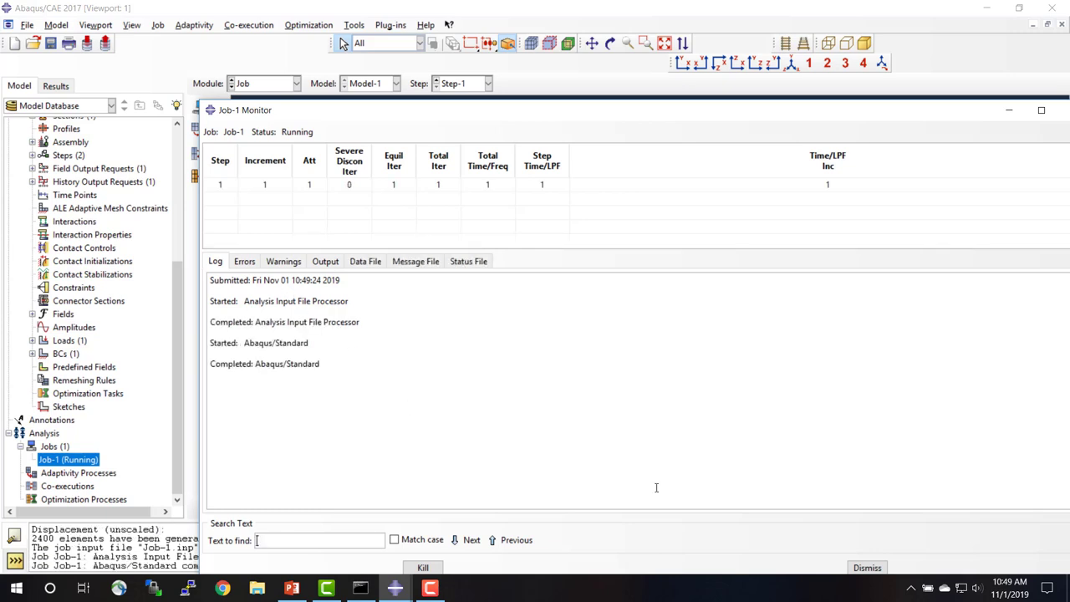
click(866, 567)
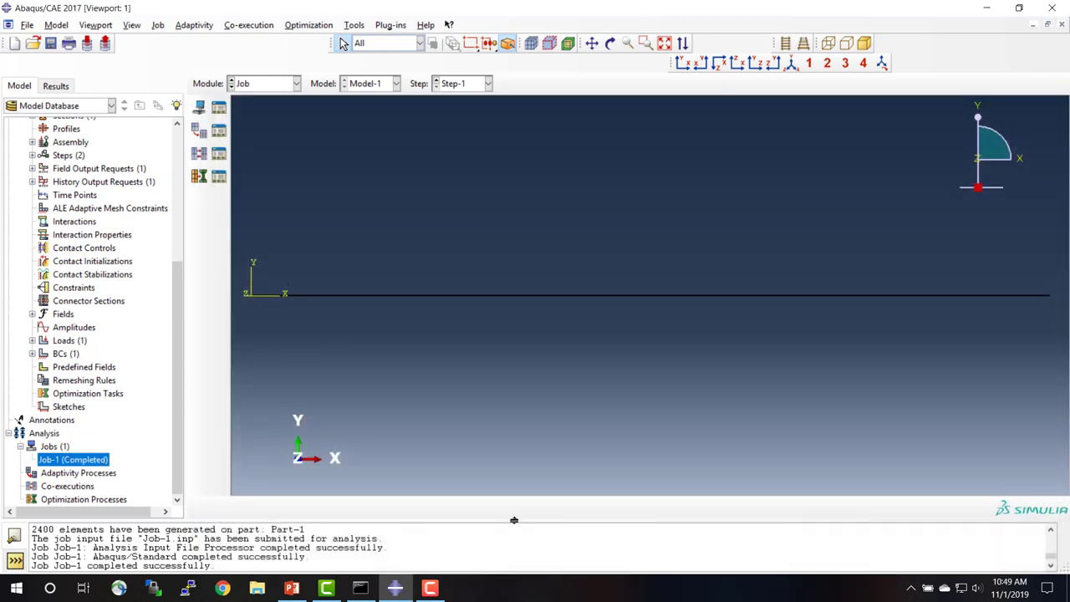
right_click(95, 462)
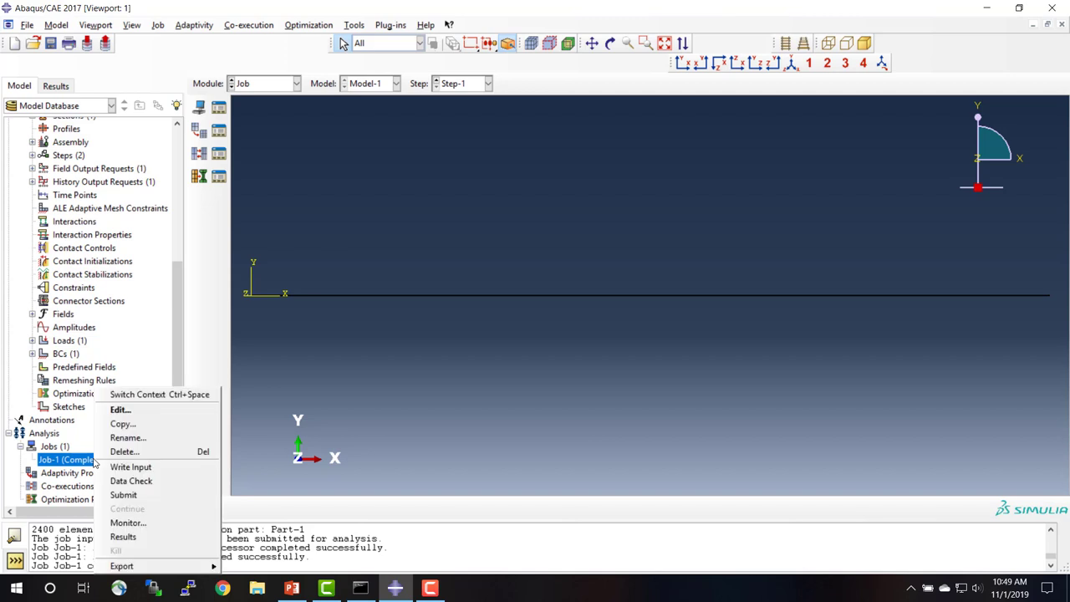
click(124, 537)
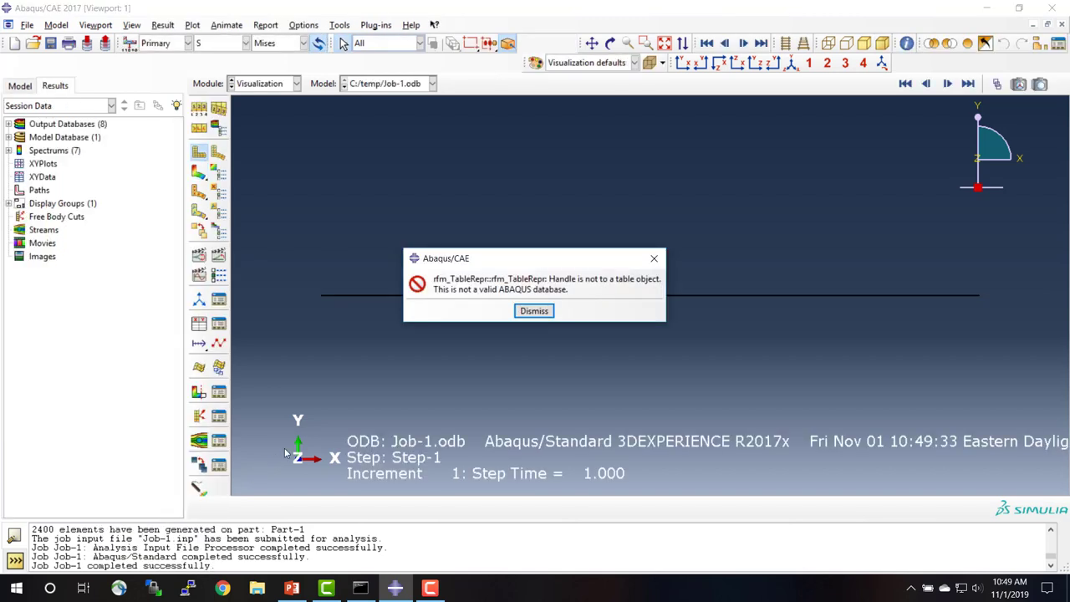
Dismiss the database error, zoom onto the beam's right end, and plot von Mises contours
click(528, 314)
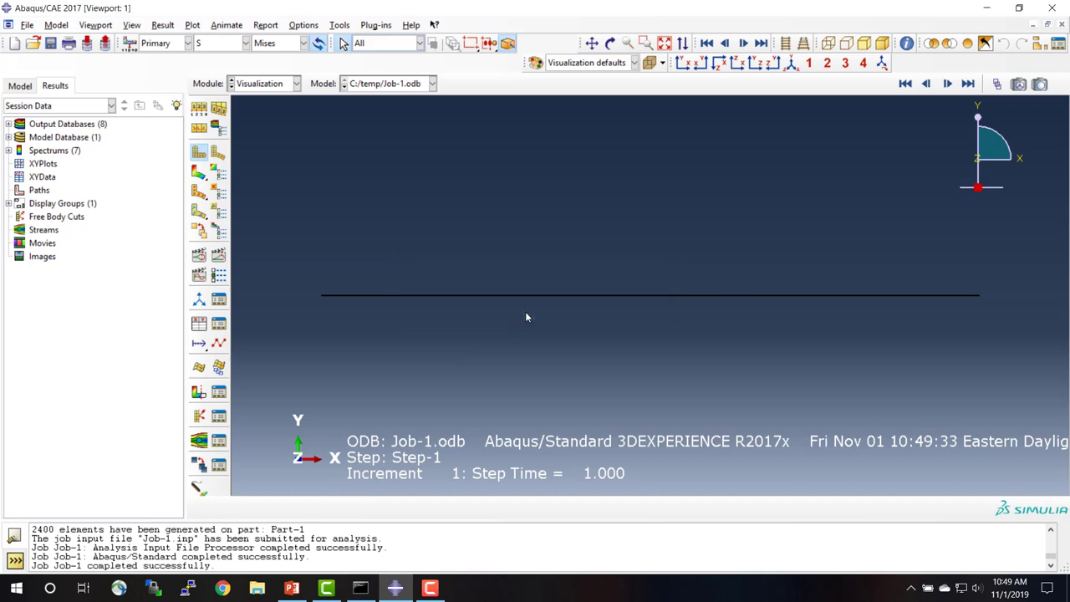
click(219, 152)
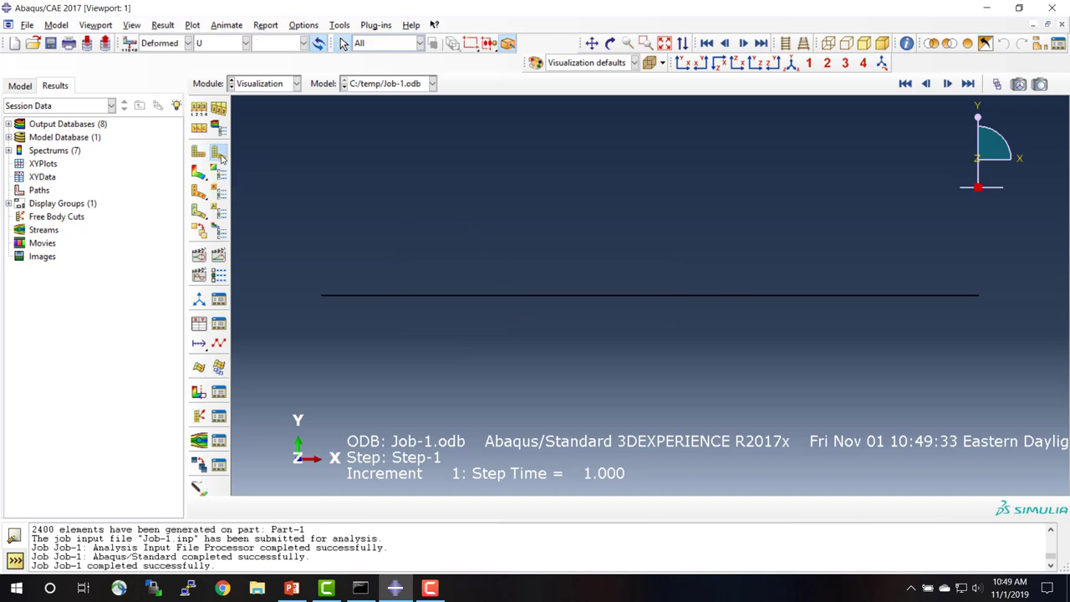
click(646, 43)
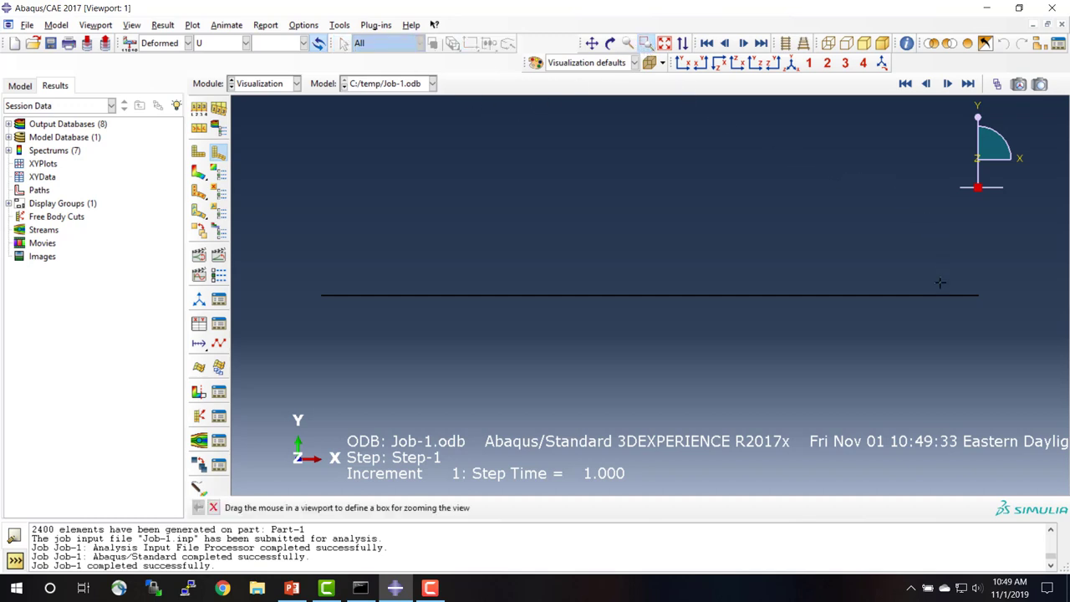
drag(966, 288, 985, 302)
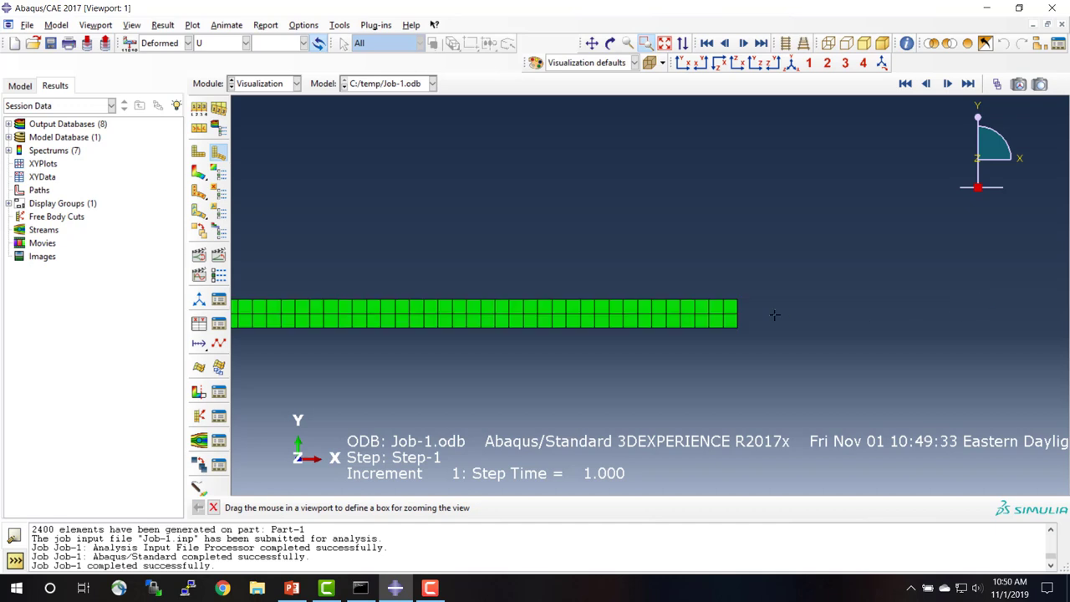
click(199, 153)
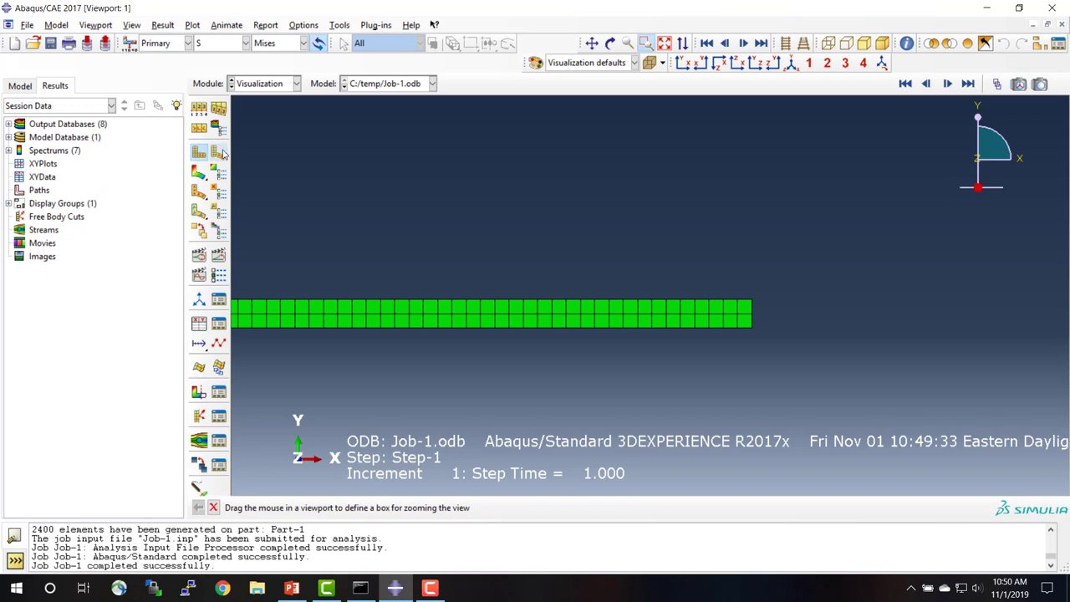
click(219, 153)
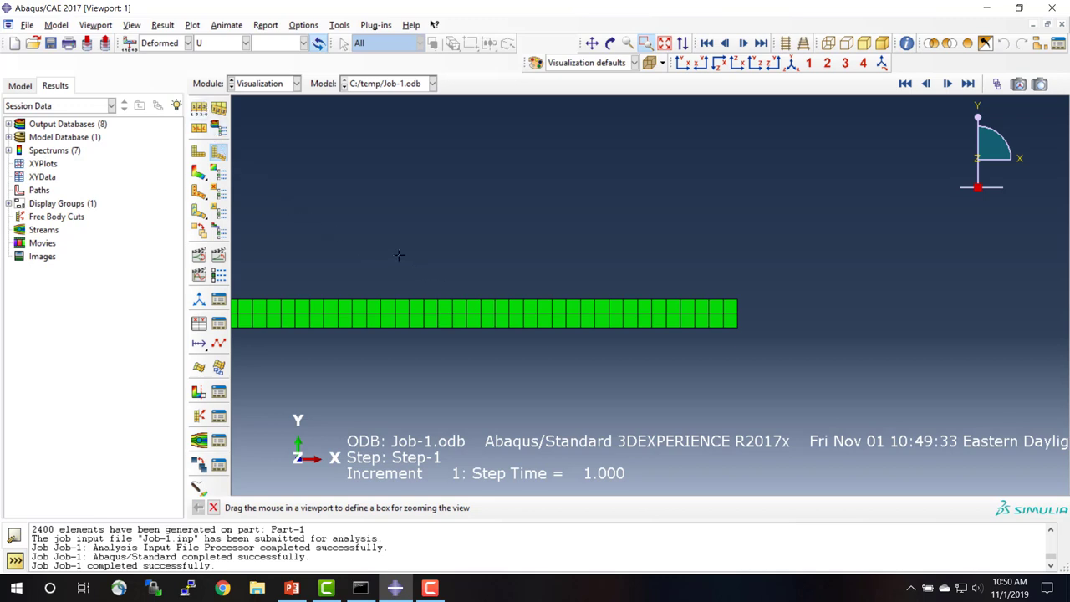
click(199, 174)
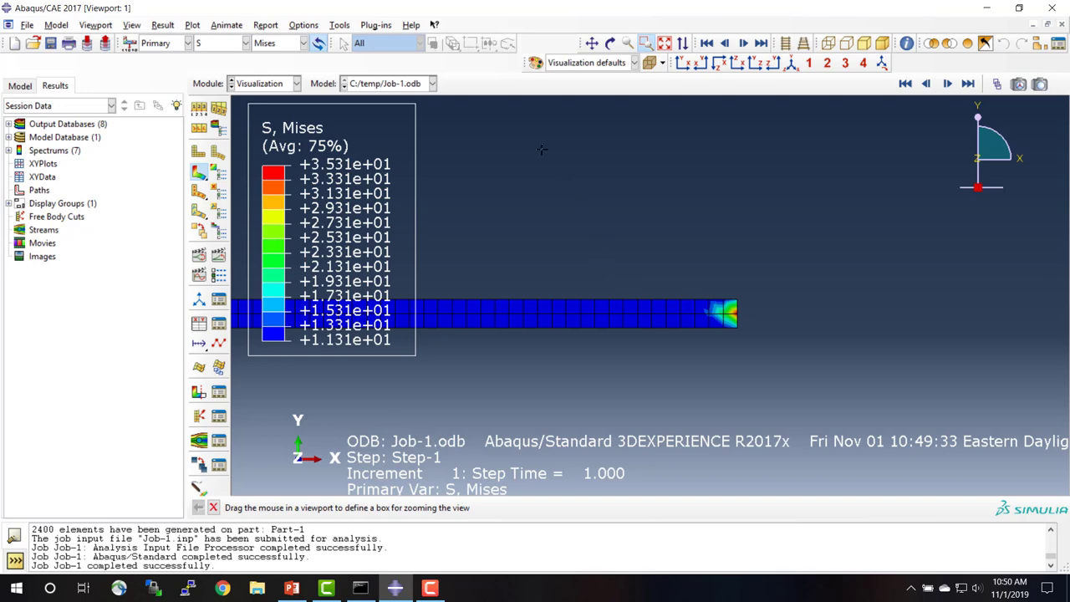
Query tip node 2402 at the loaded end, reading its x displacement of -1.00111
click(340, 26)
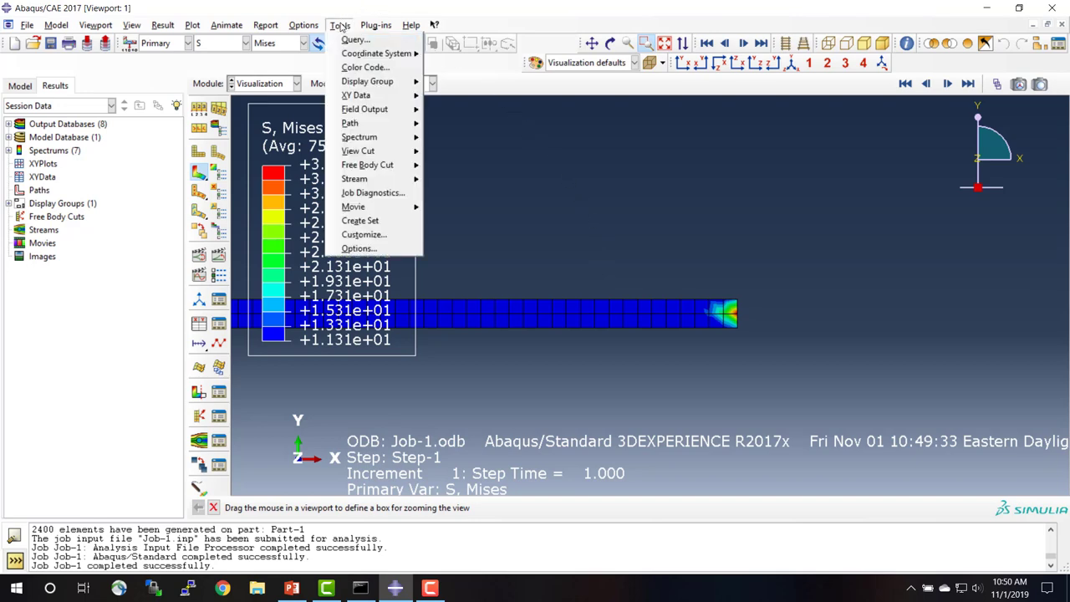
click(352, 41)
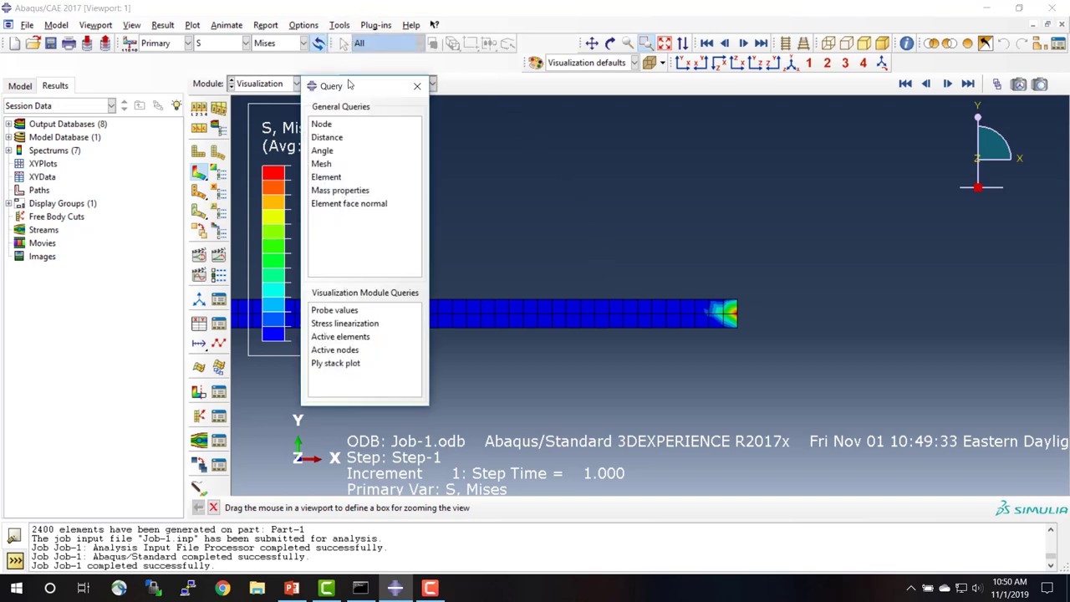
click(330, 124)
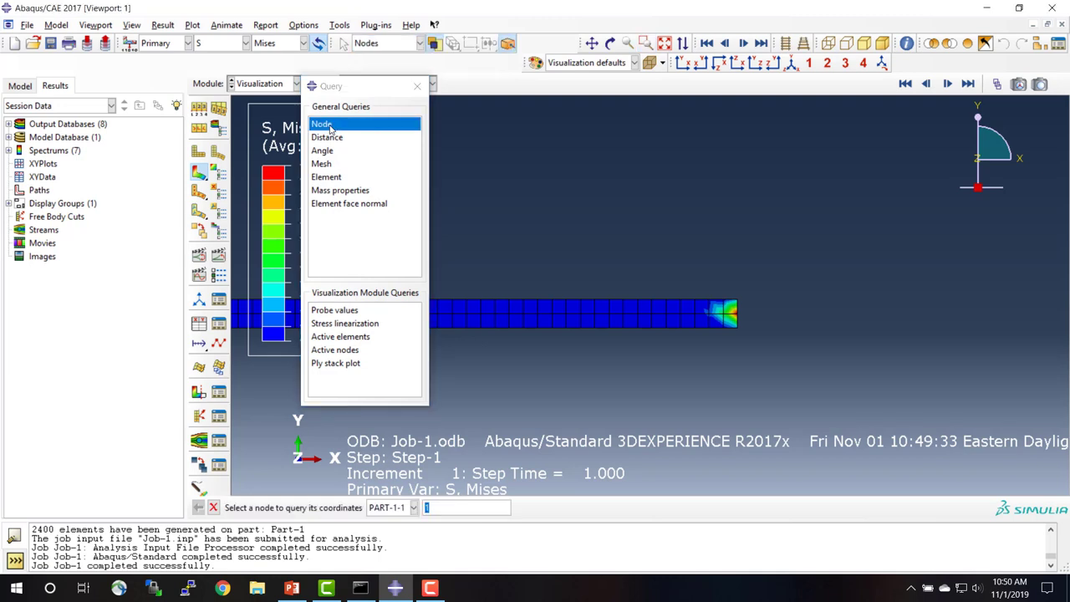
click(737, 315)
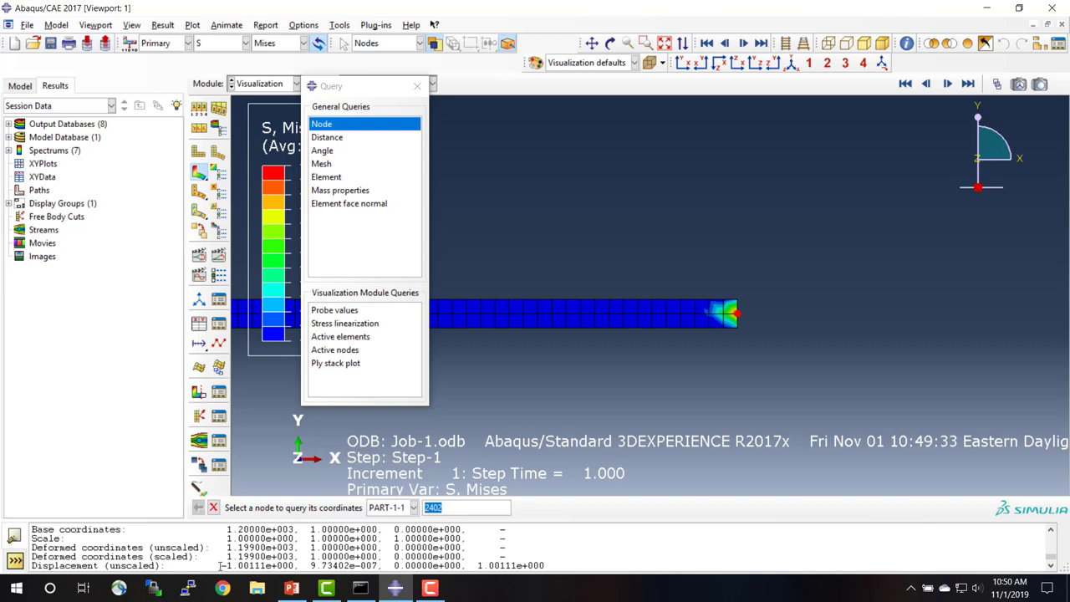
drag(220, 566, 297, 566)
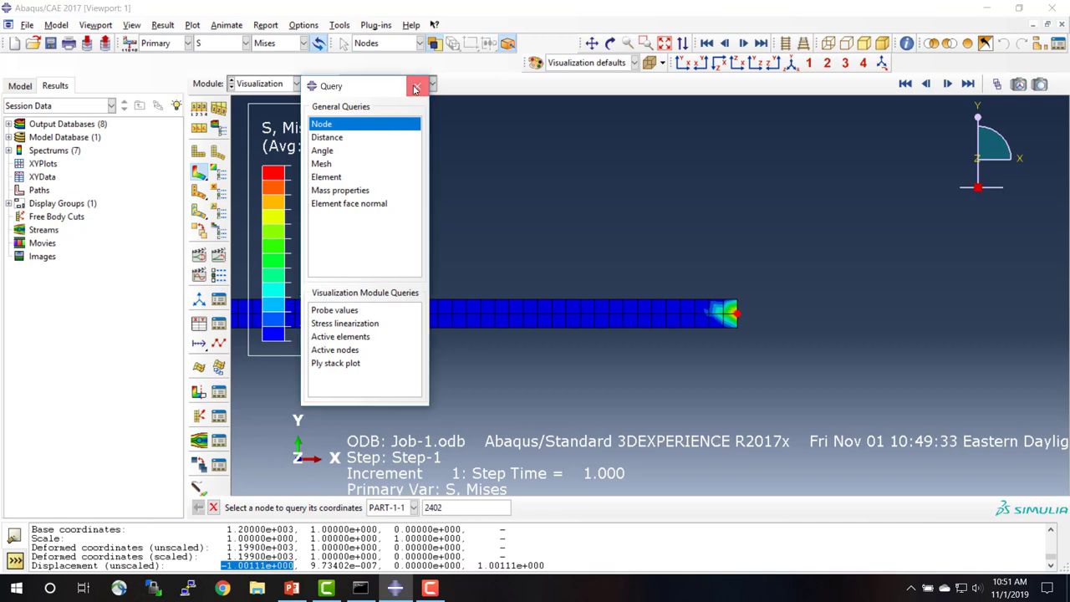
click(416, 88)
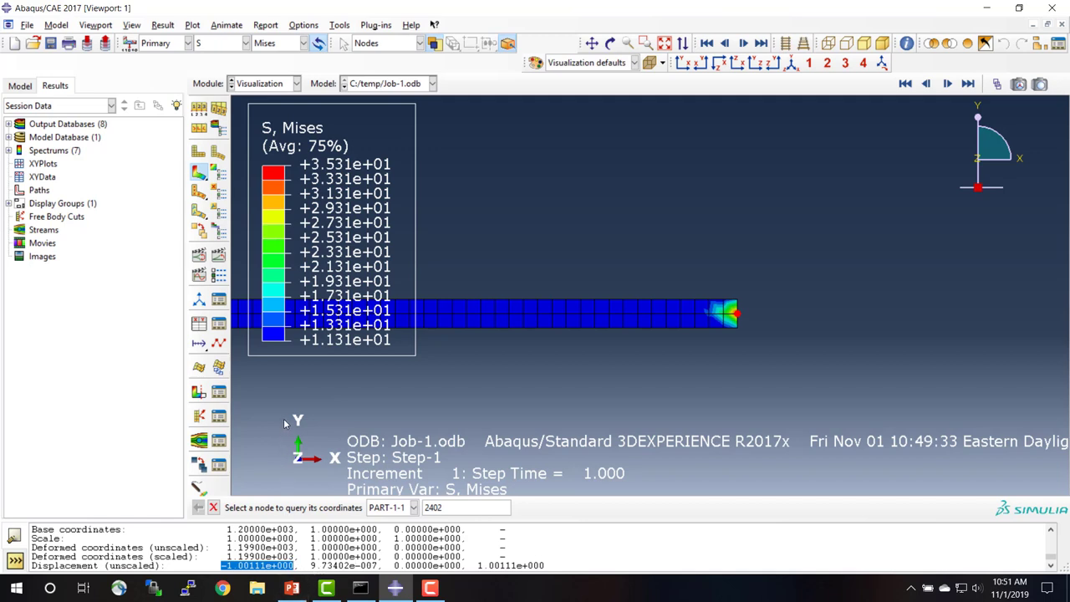
Set Part-1's element type to quadratic reduced-integration CPS8R plane-stress quads
click(26, 86)
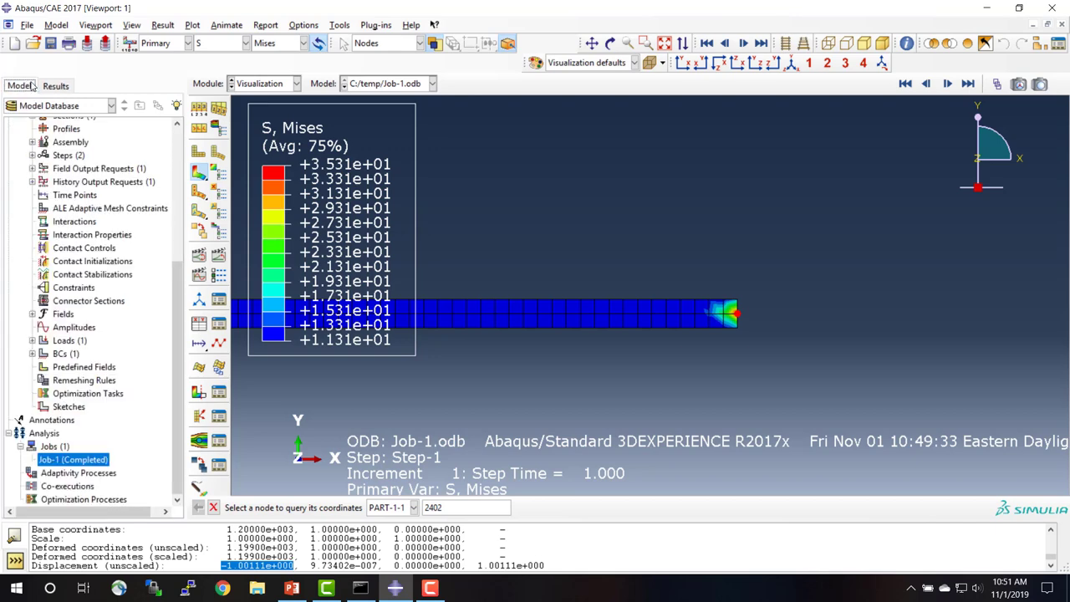
click(177, 147)
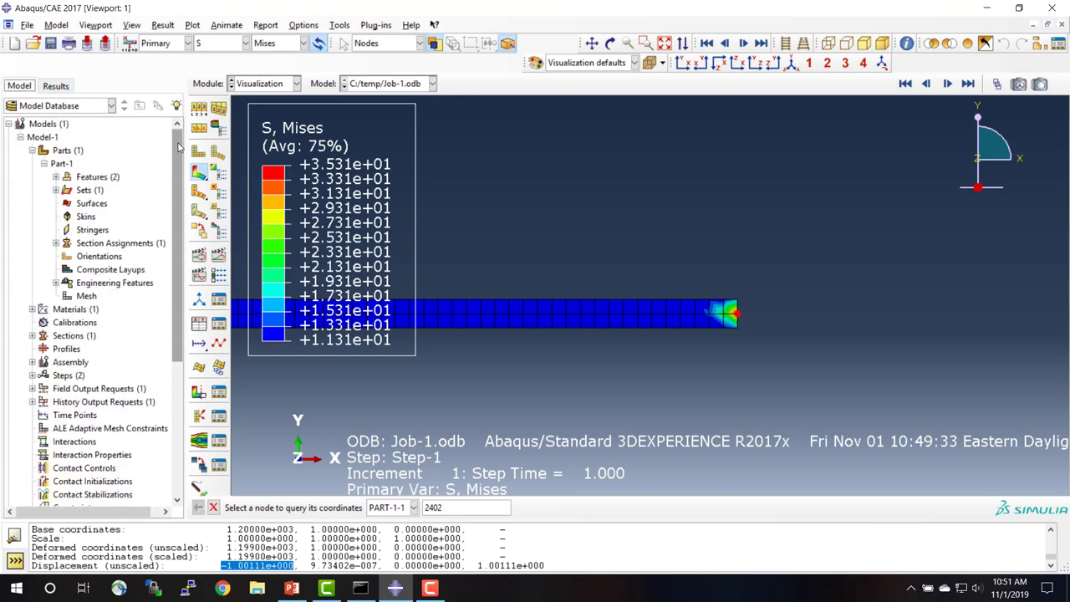
double_click(86, 297)
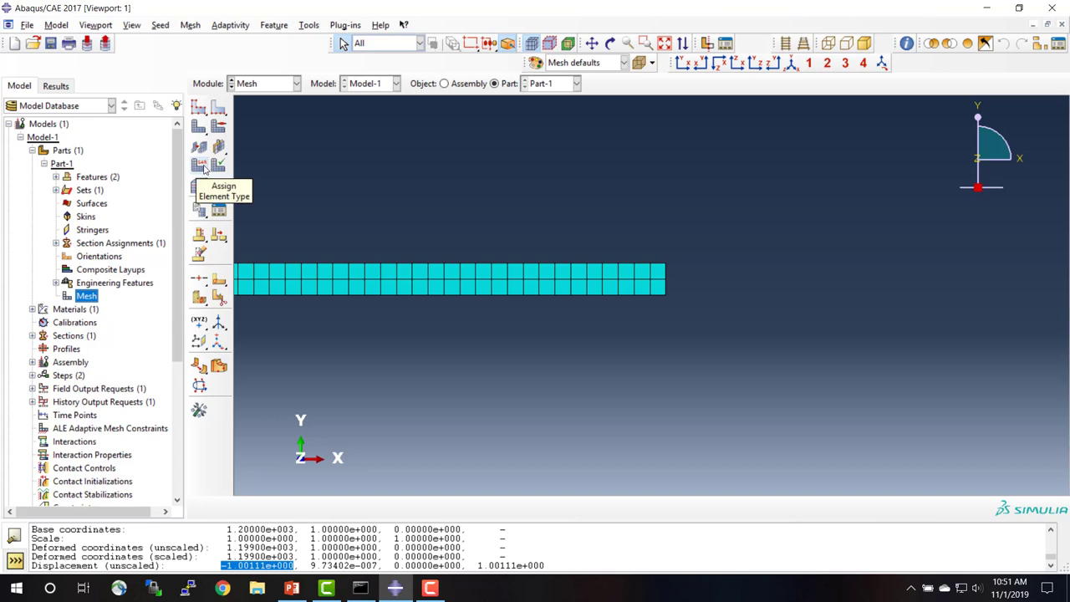
click(202, 170)
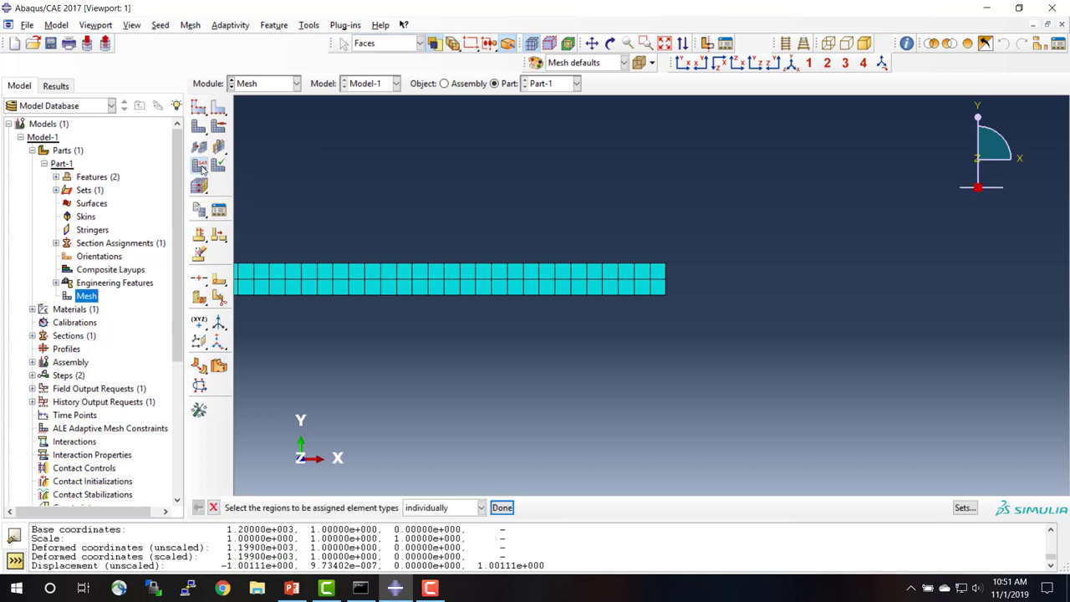
click(371, 280)
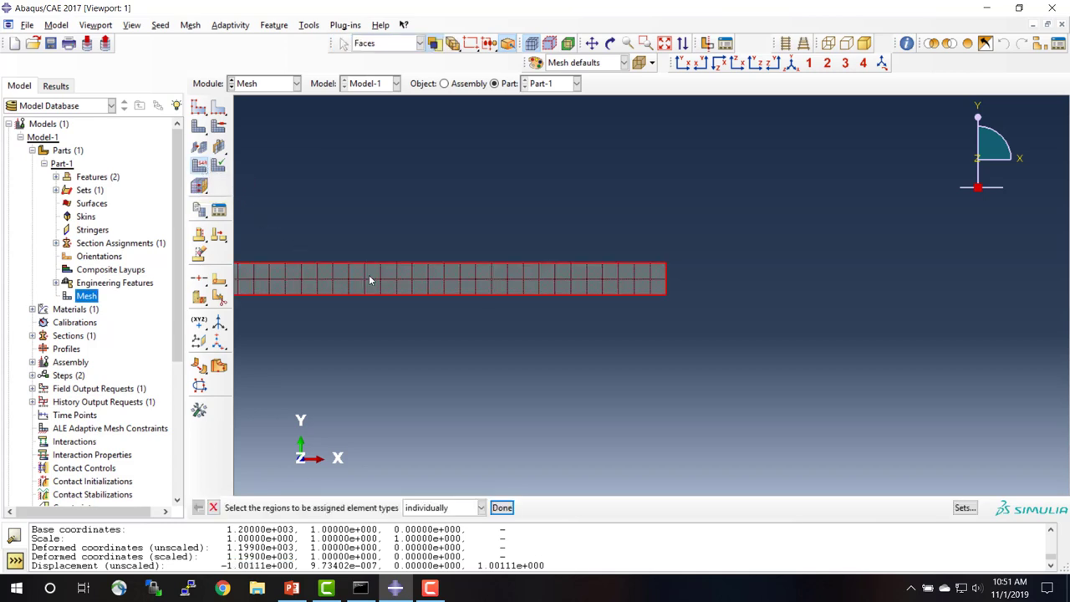
click(501, 508)
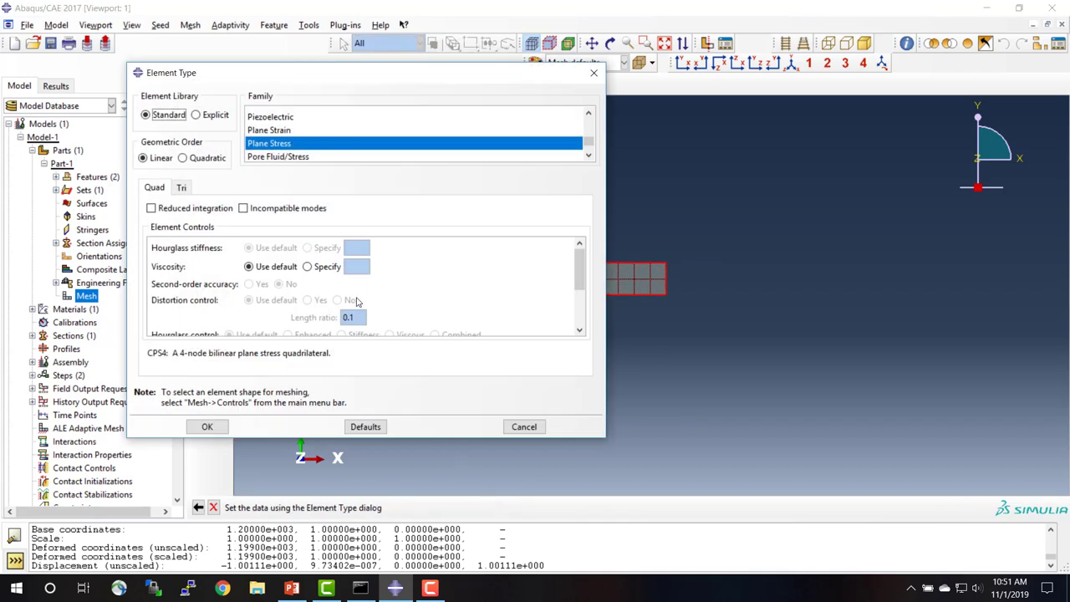
click(183, 159)
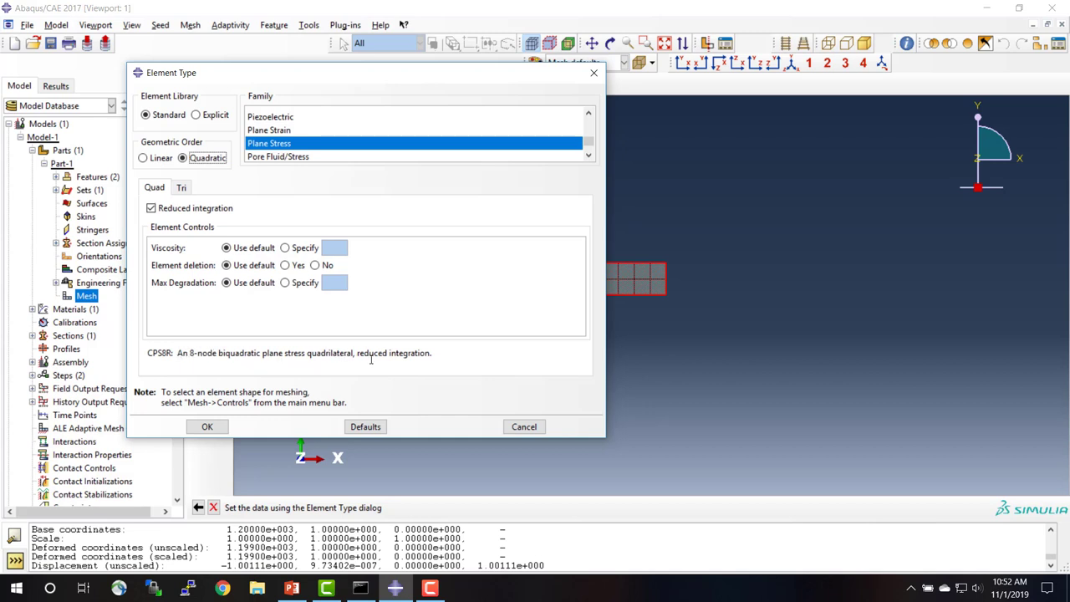
click(216, 427)
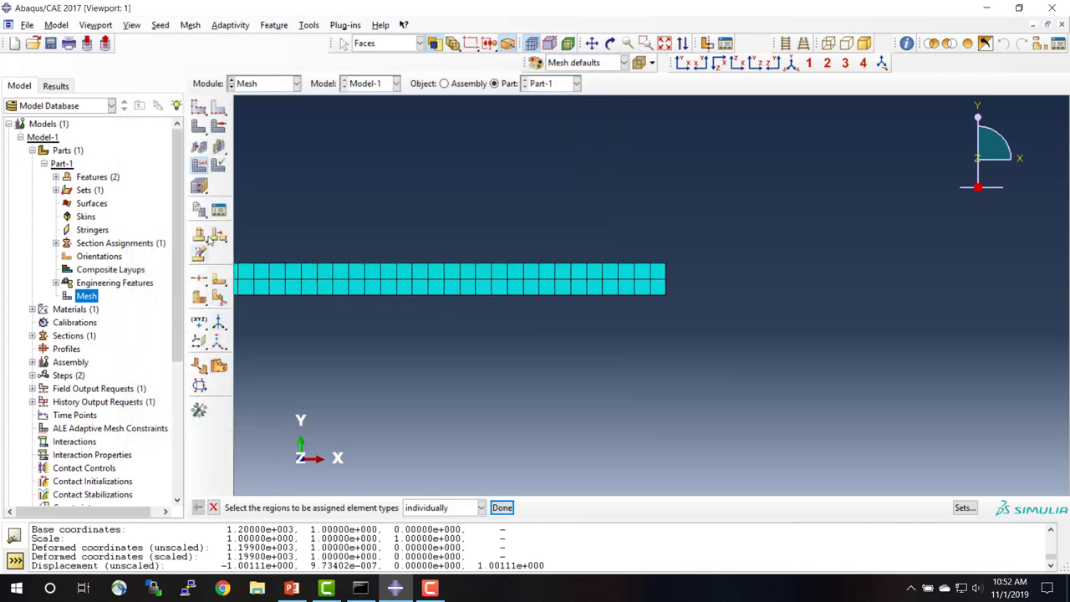
Regenerate the 2400-element CPS8R mesh and resubmit Job-1
click(201, 132)
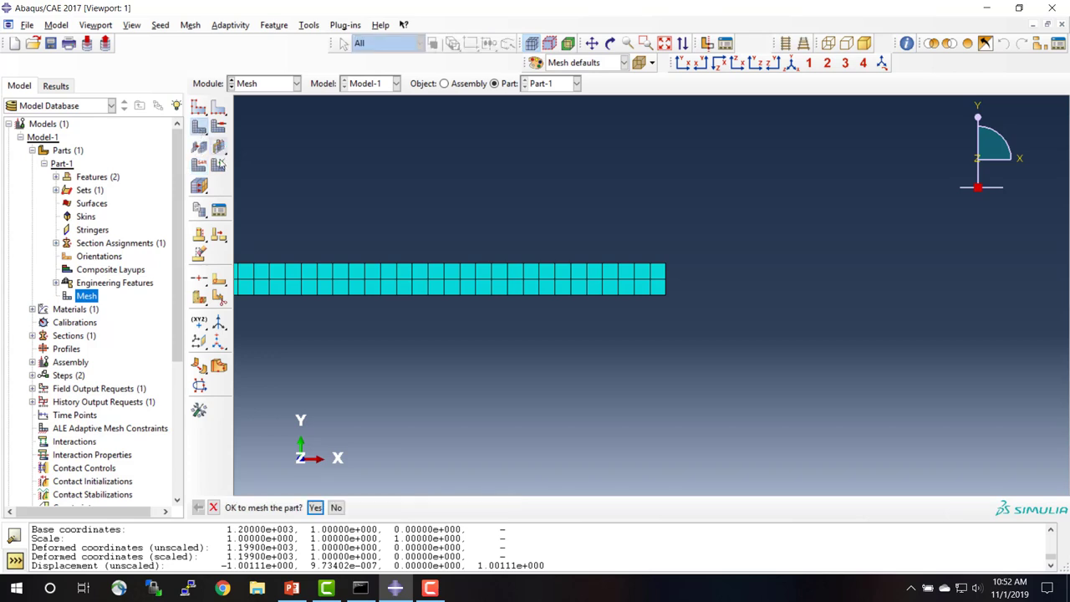
click(315, 507)
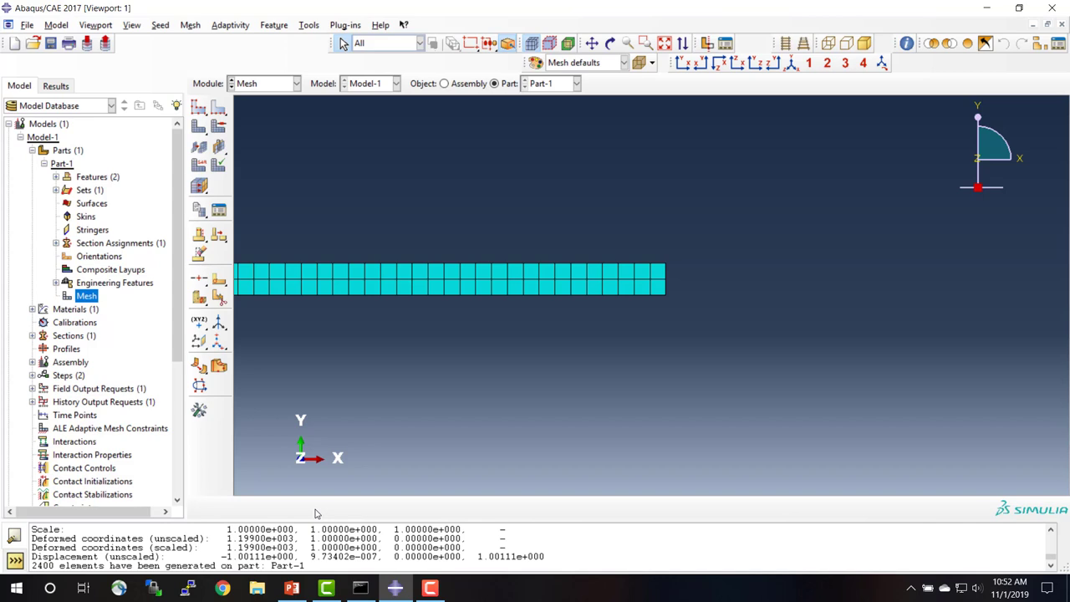
click(178, 483)
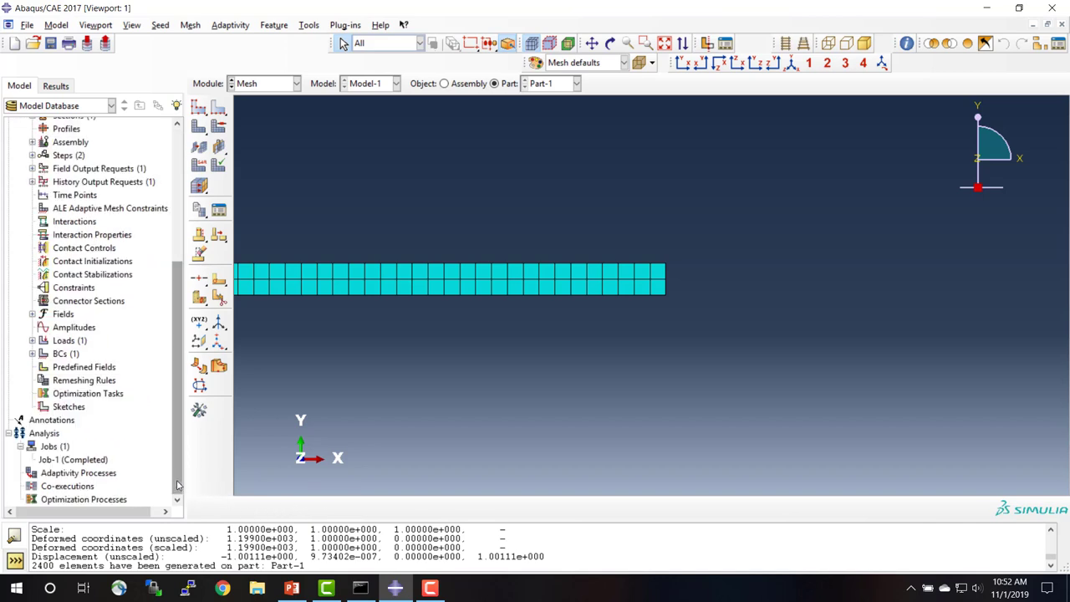
right_click(101, 462)
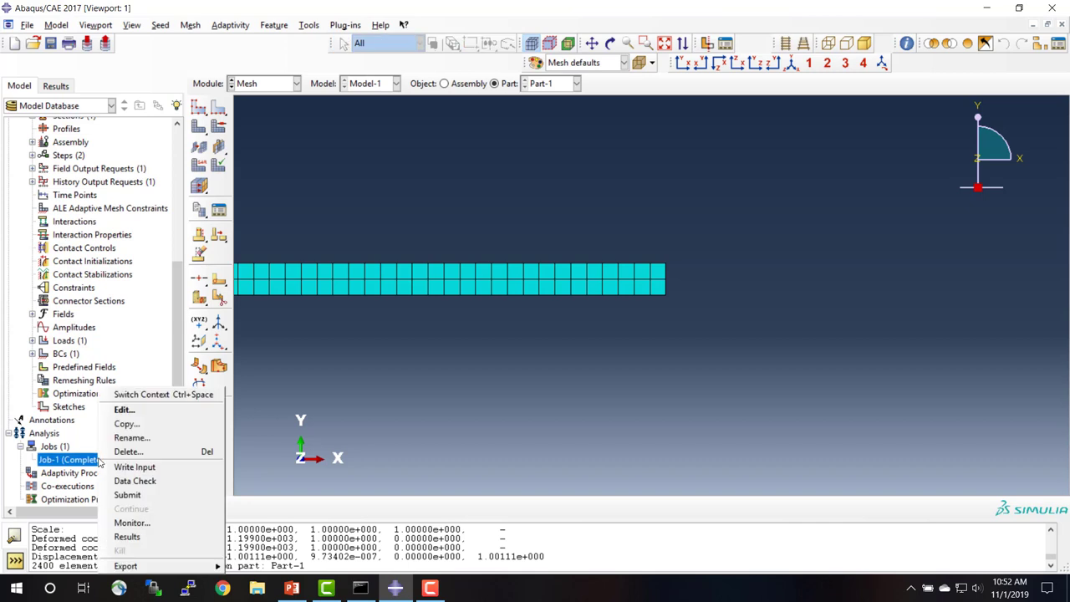
click(127, 495)
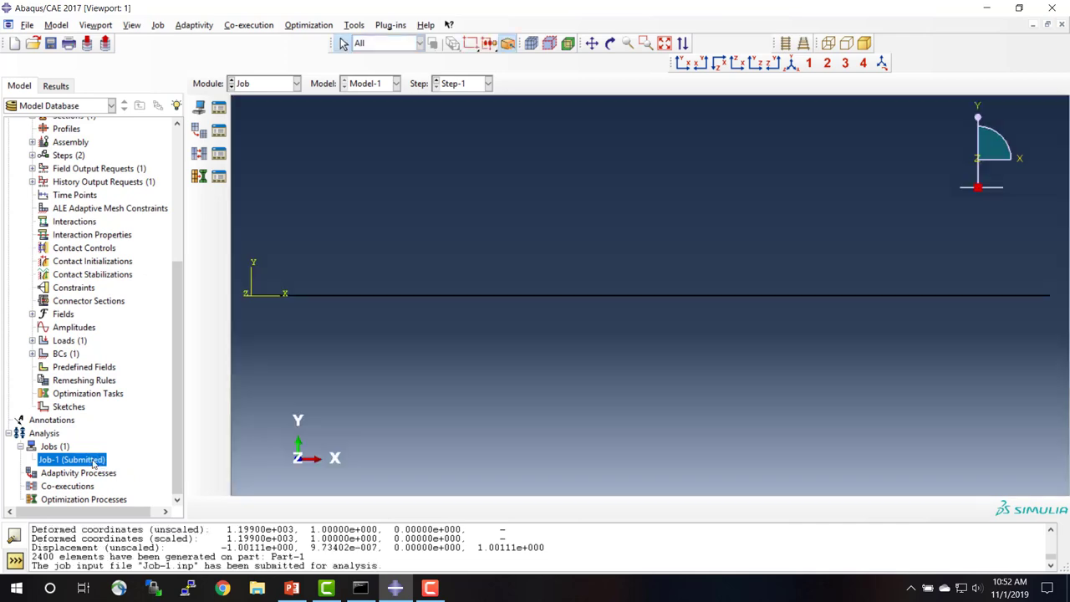
Monitor Job-1 until it completes successfully
right_click(92, 464)
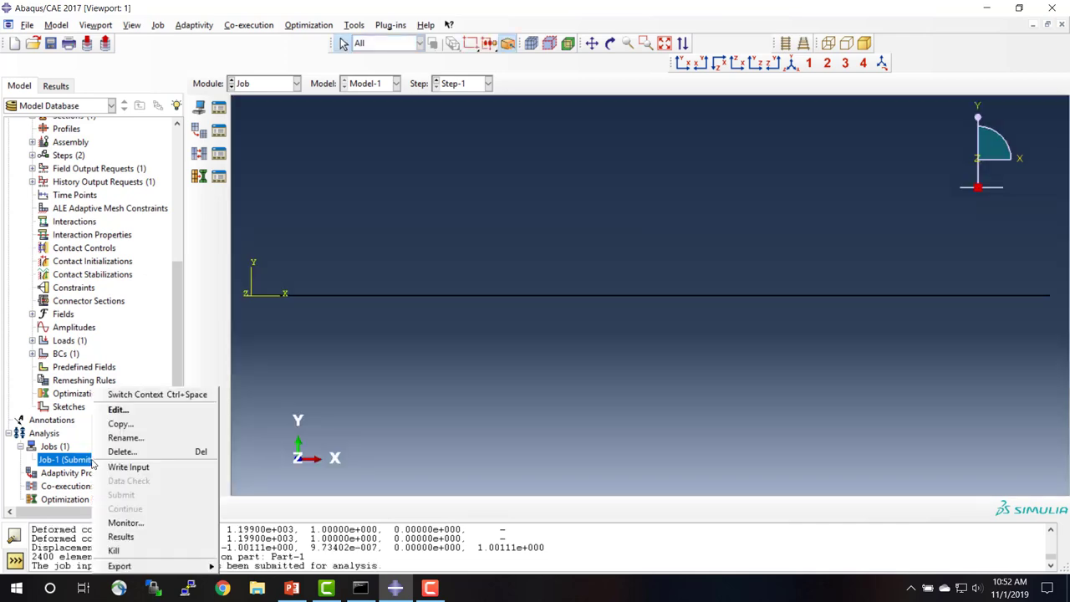
click(126, 520)
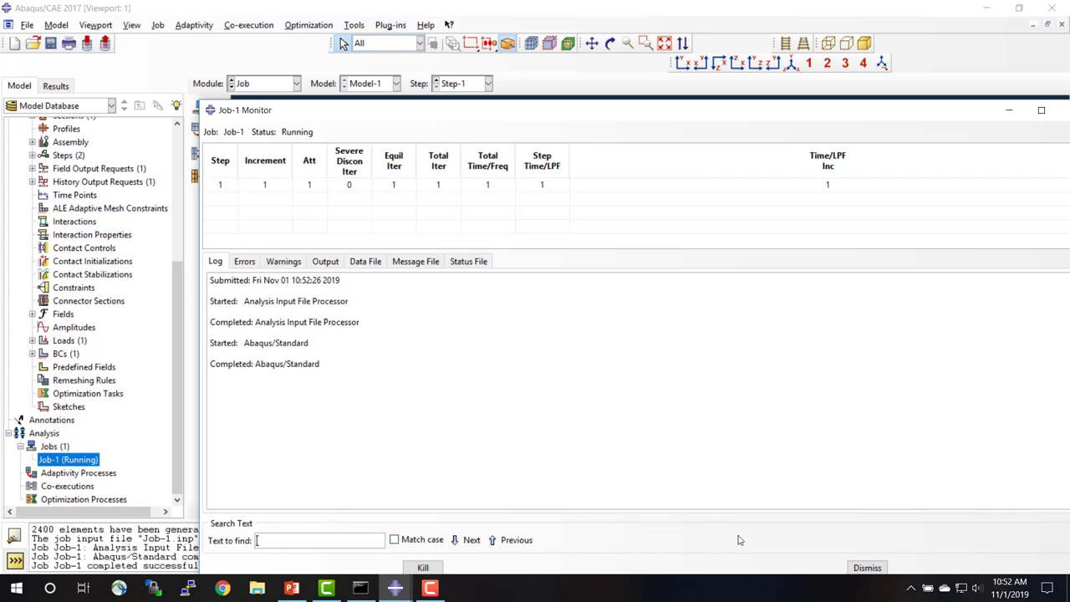
click(868, 568)
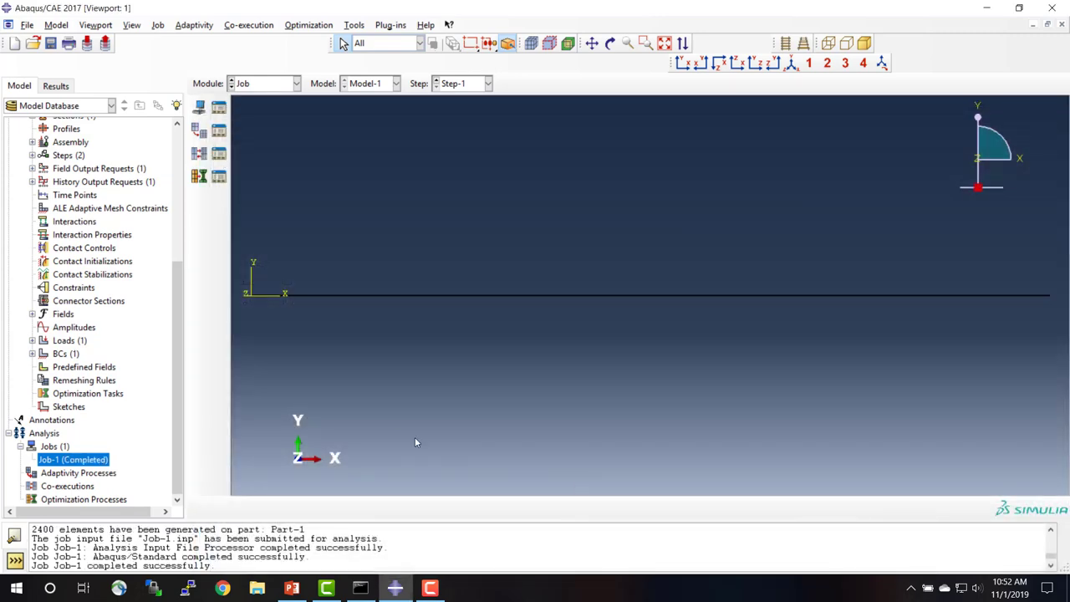
Open Job-1's CPS8R results and dismiss the database error message
right_click(93, 463)
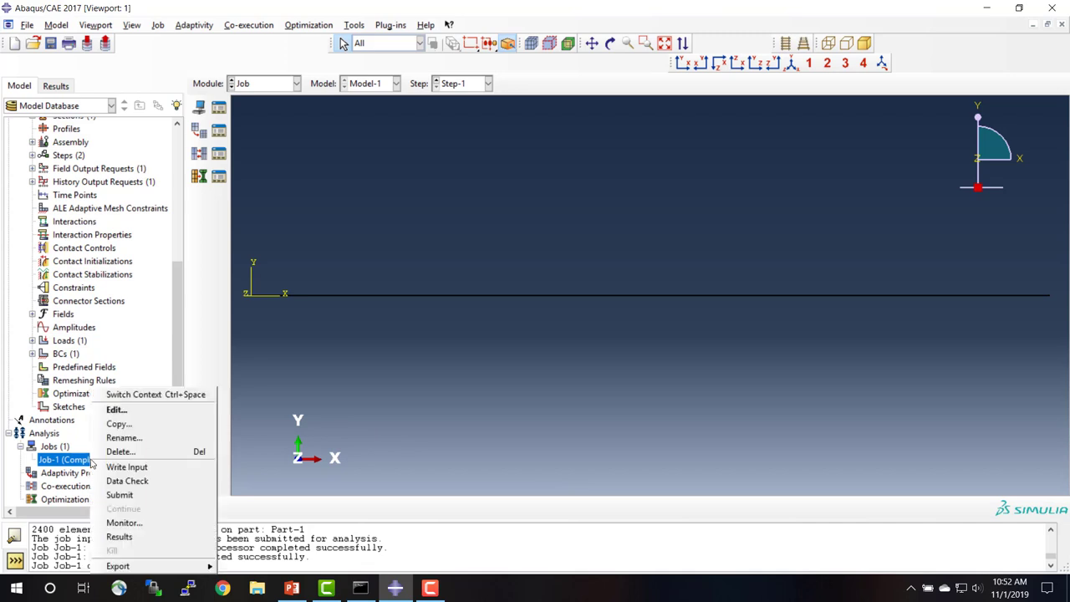
click(127, 536)
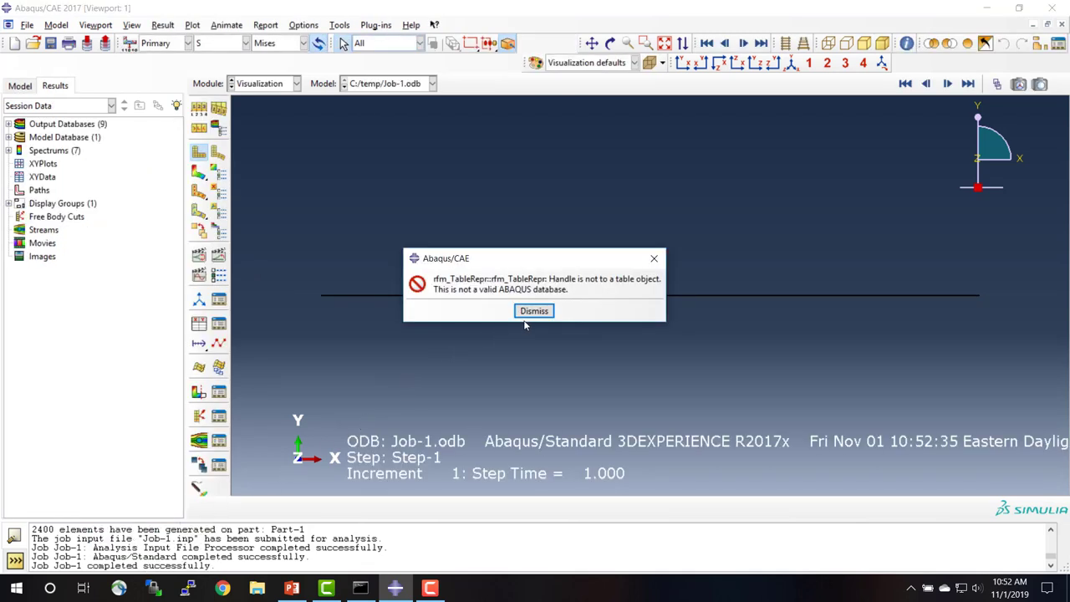
click(529, 310)
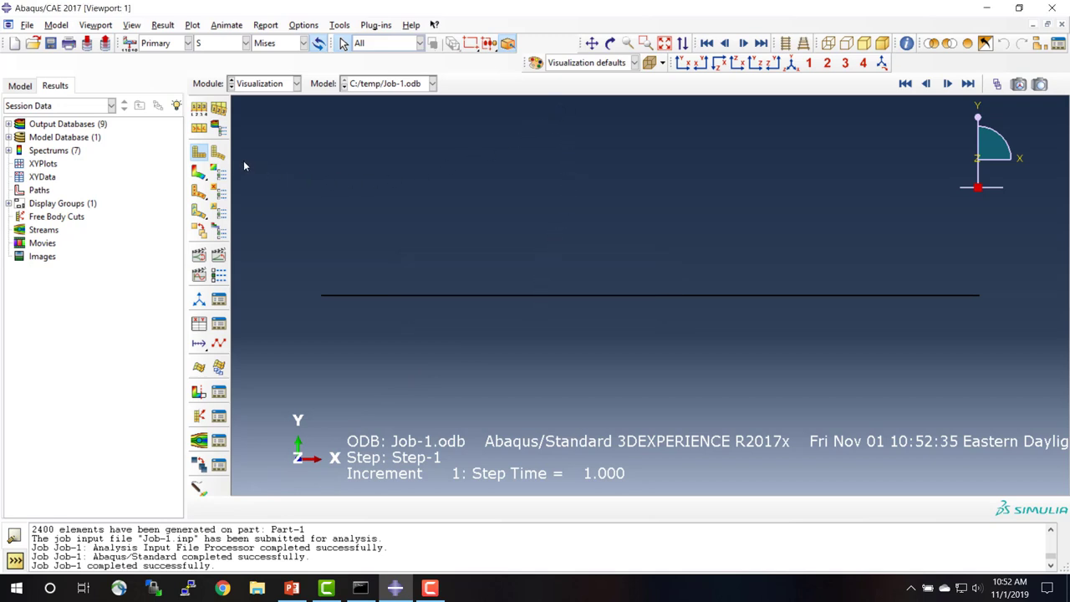
Zoom onto the deformed beam and plot its von Mises stress contours
click(219, 152)
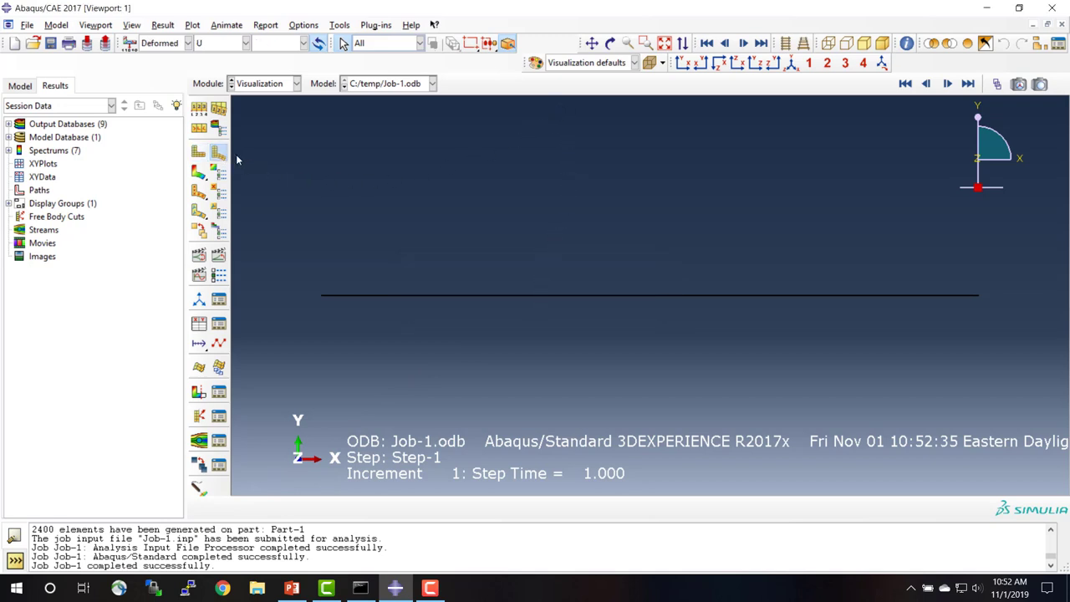
click(645, 42)
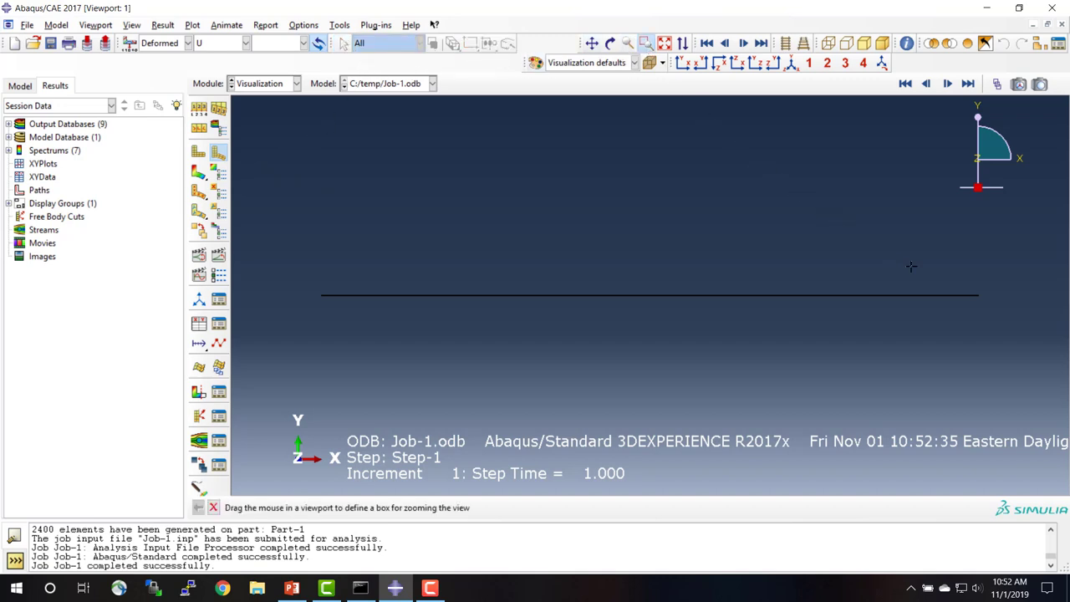
drag(956, 284, 984, 305)
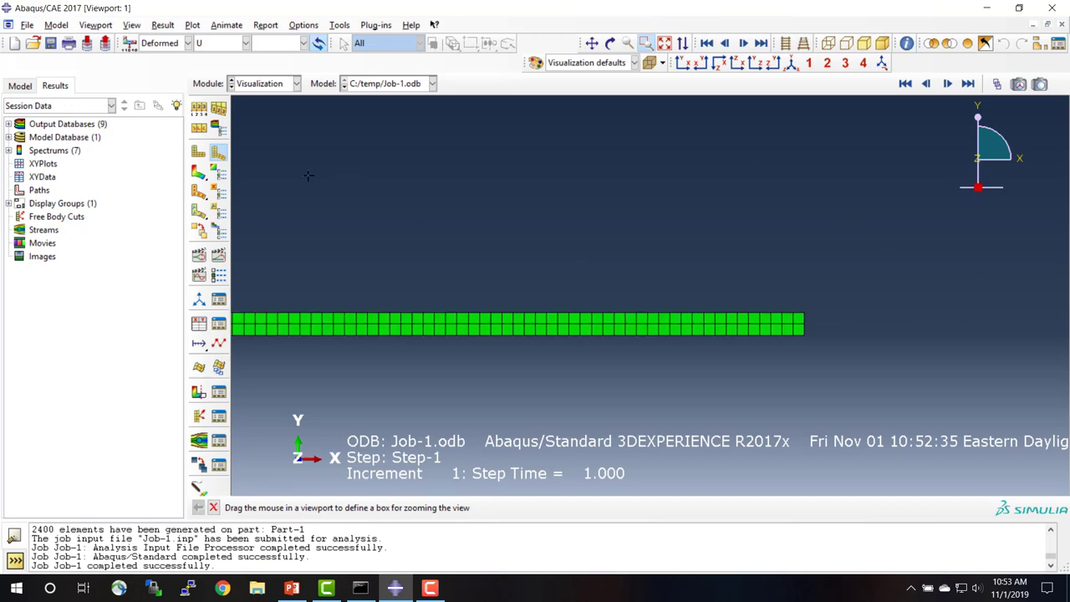
click(195, 154)
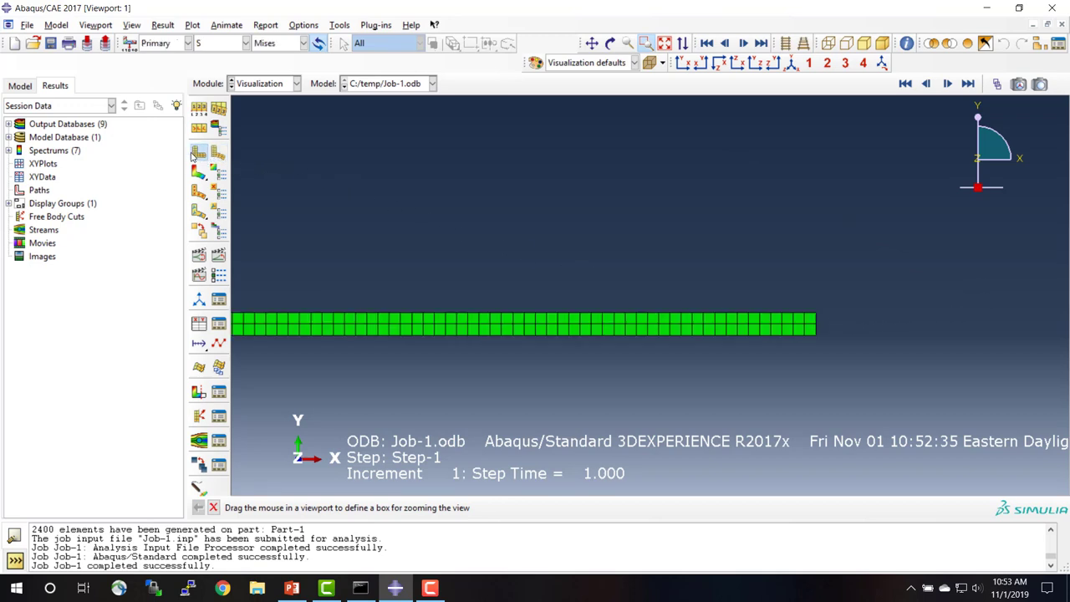
click(220, 156)
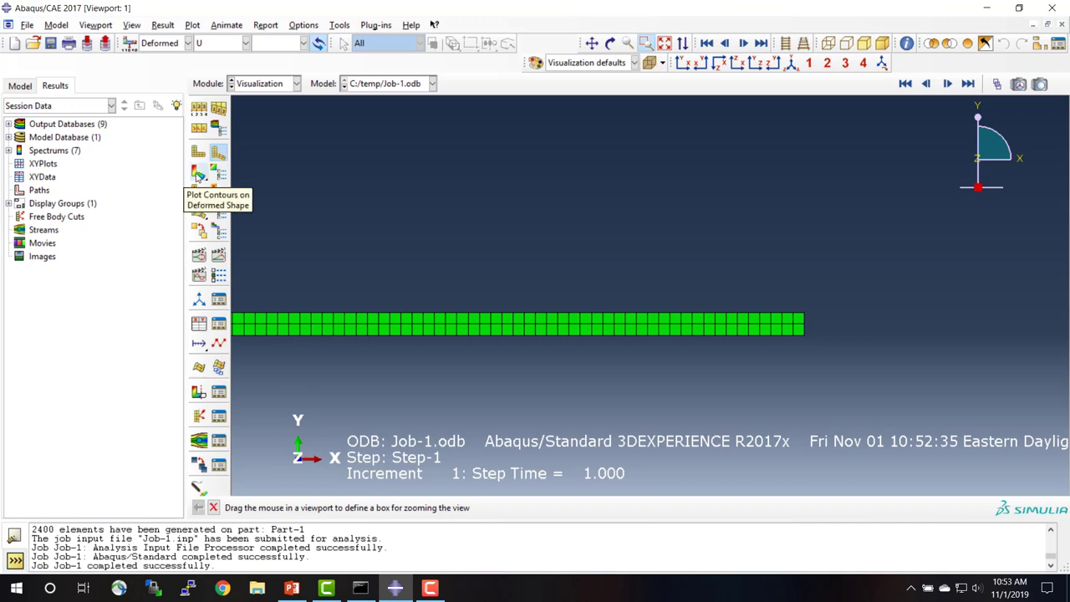
click(198, 174)
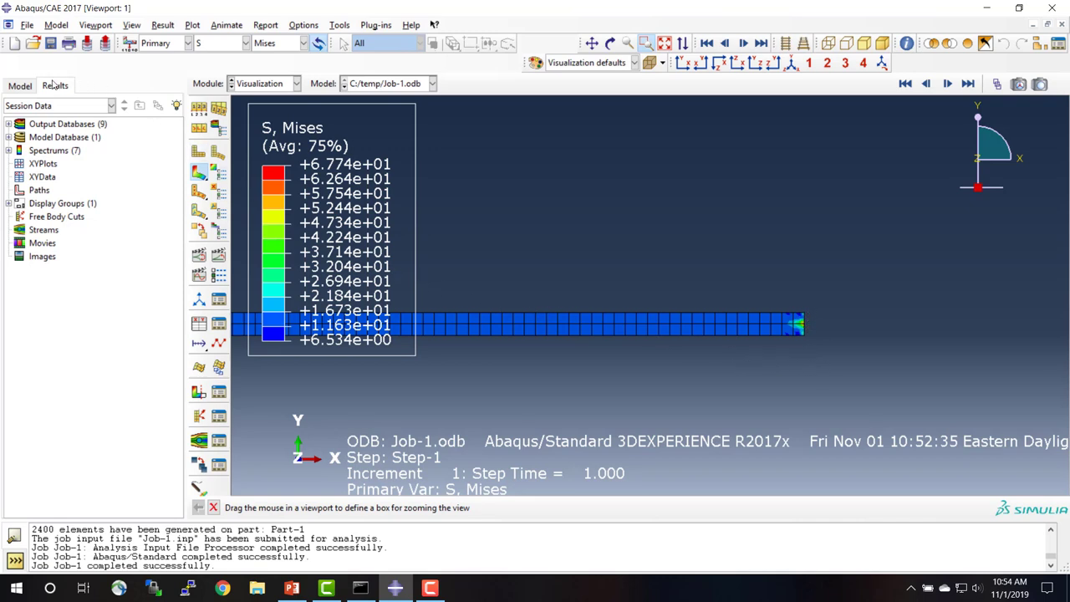
Return the tree to the Model database after reviewing the 67.74 peak Mises stress
click(20, 86)
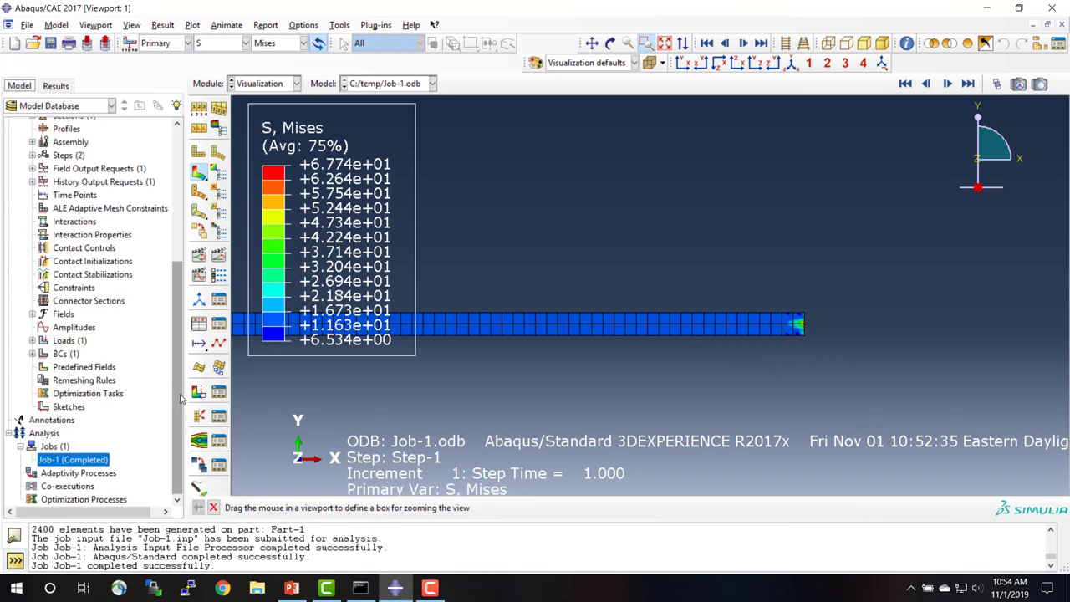
Suppress the original point load Load-1 under Loads in the model tree
drag(180, 399, 166, 383)
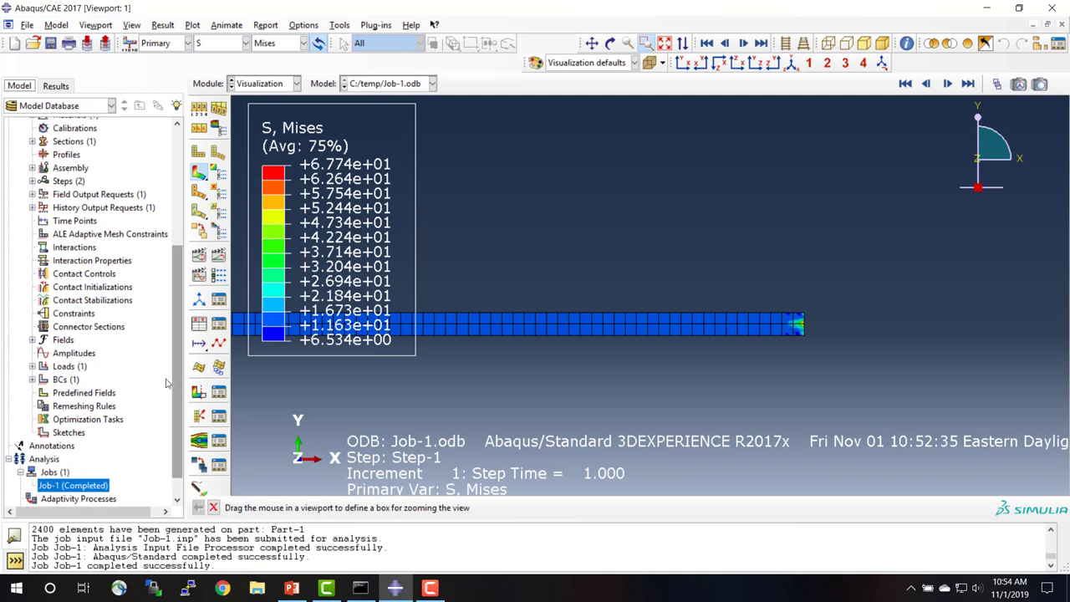
click(33, 368)
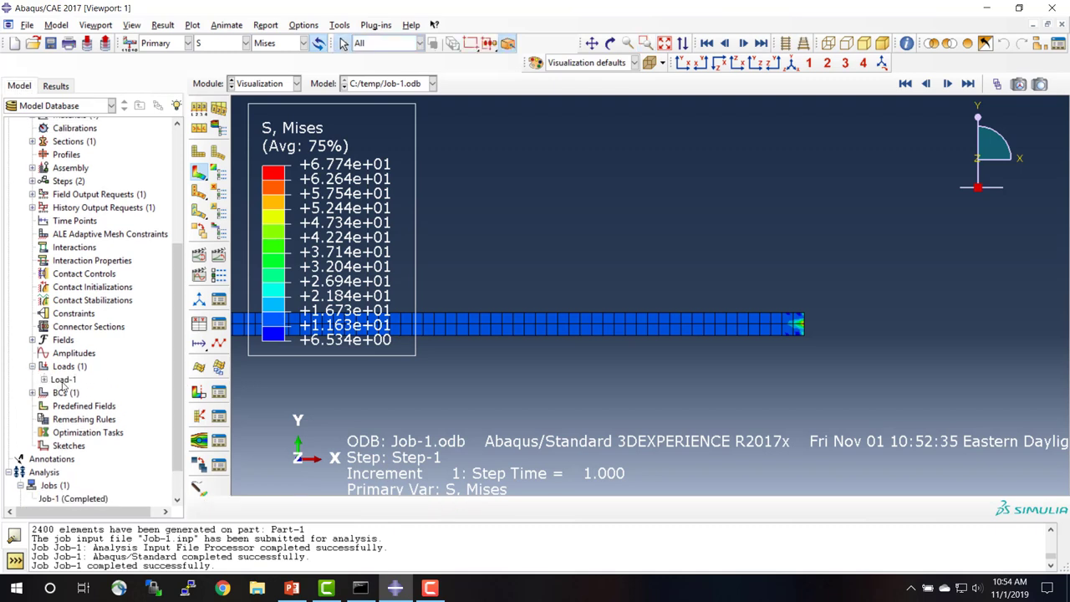
click(63, 380)
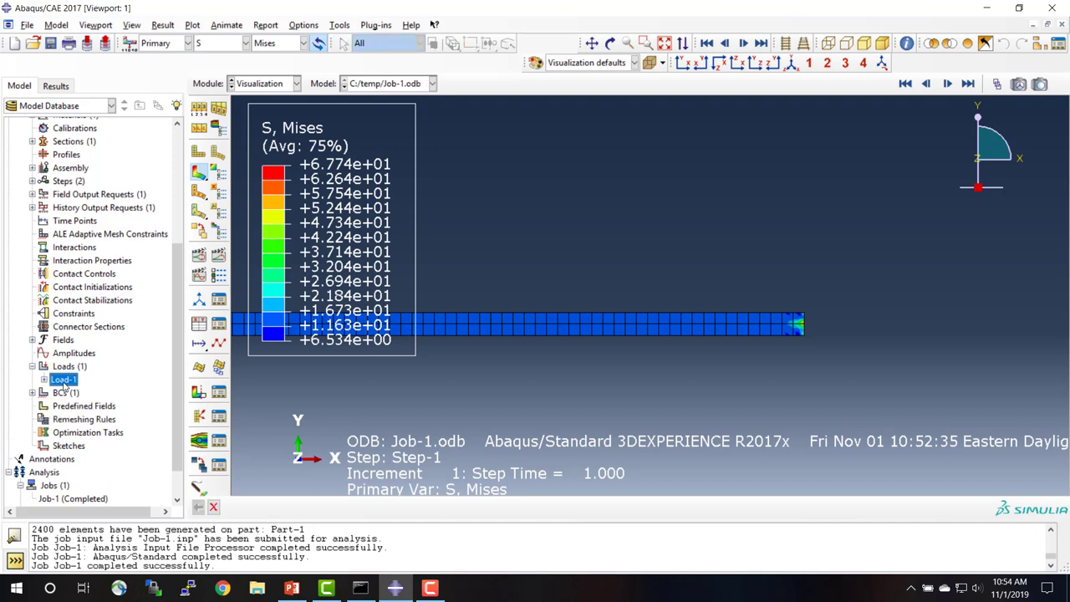
right_click(63, 383)
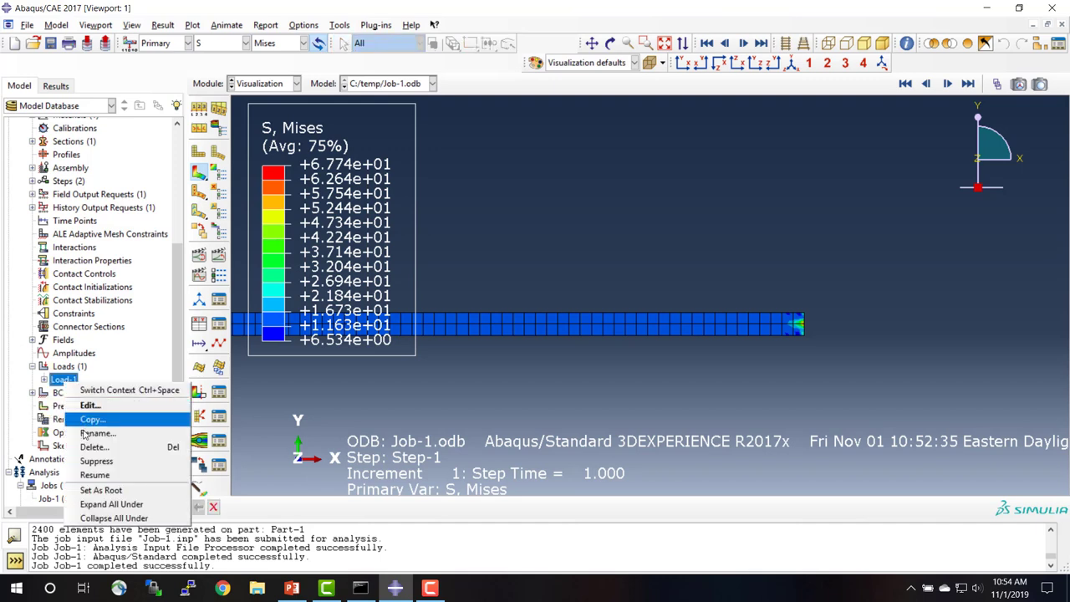
click(92, 461)
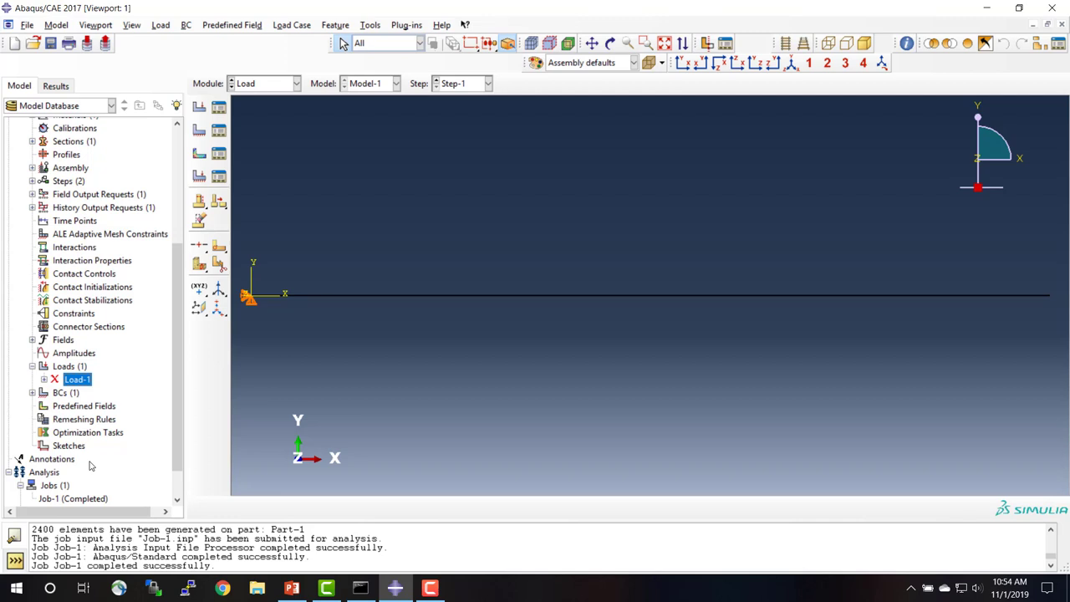
Create pressure load Load-2 on the right-end edge Surf-1 with uniform magnitude 12.5
double_click(67, 366)
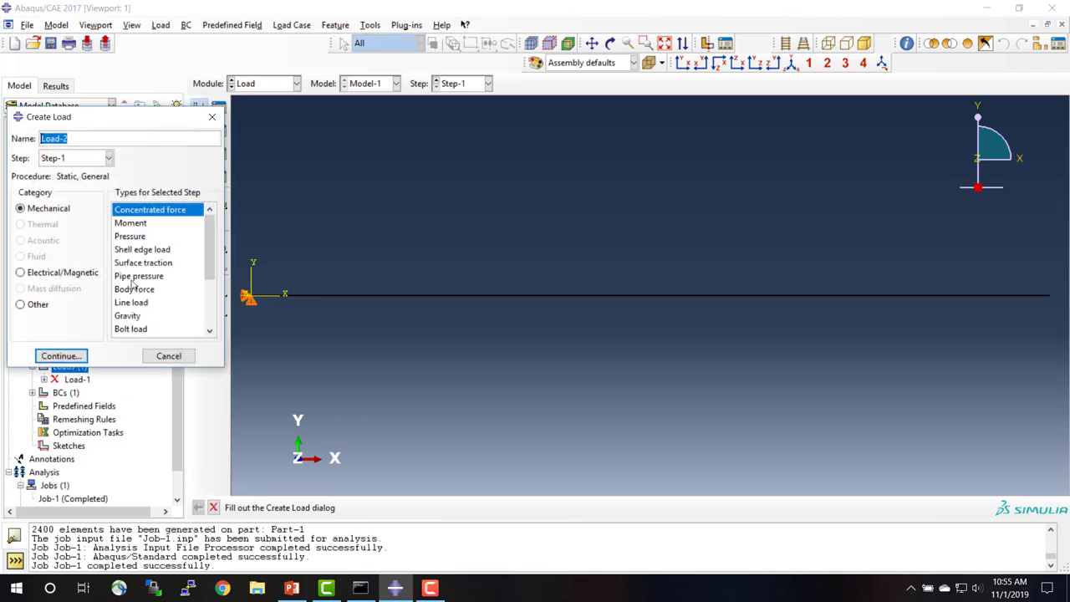
click(132, 237)
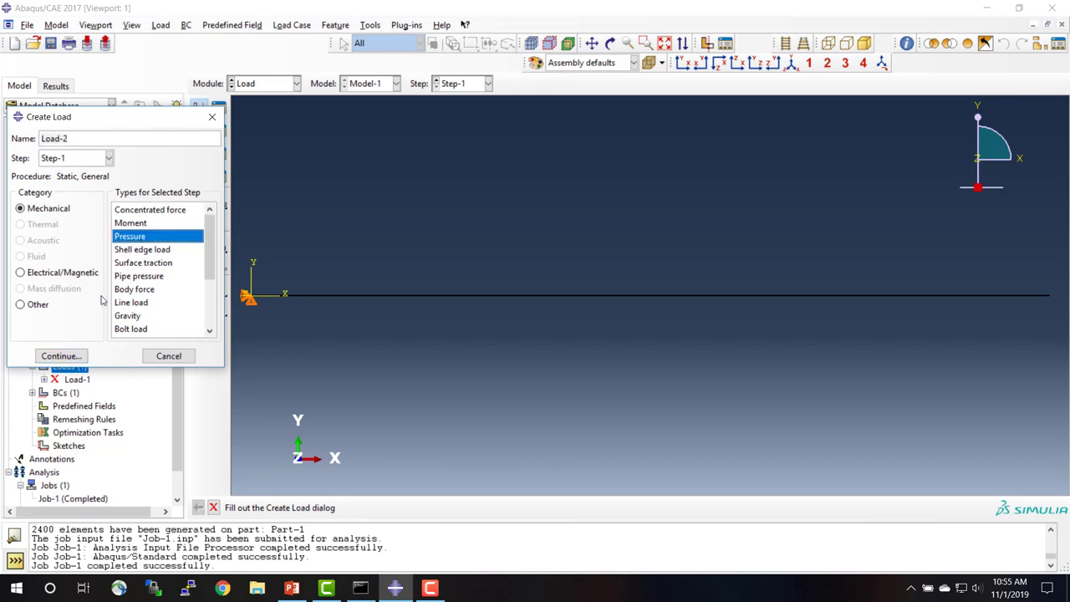
click(62, 356)
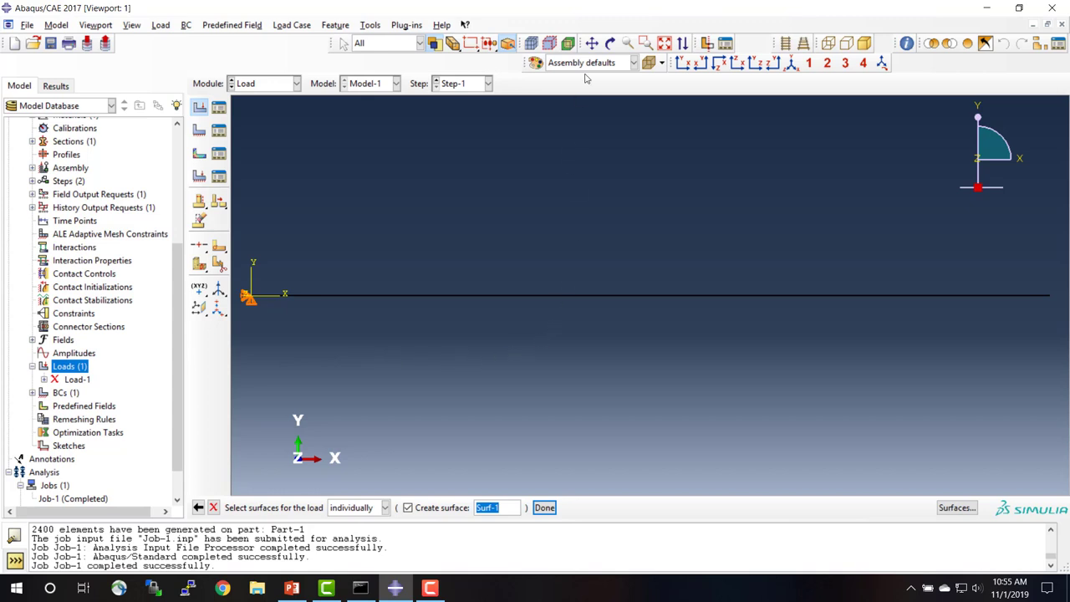
click(646, 44)
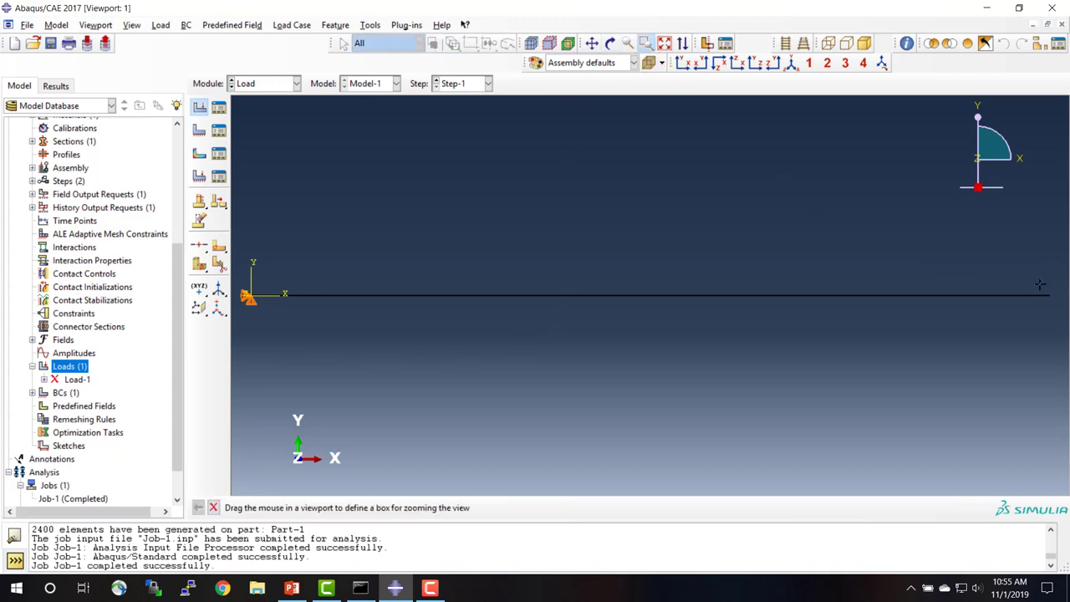
drag(1039, 285, 1054, 309)
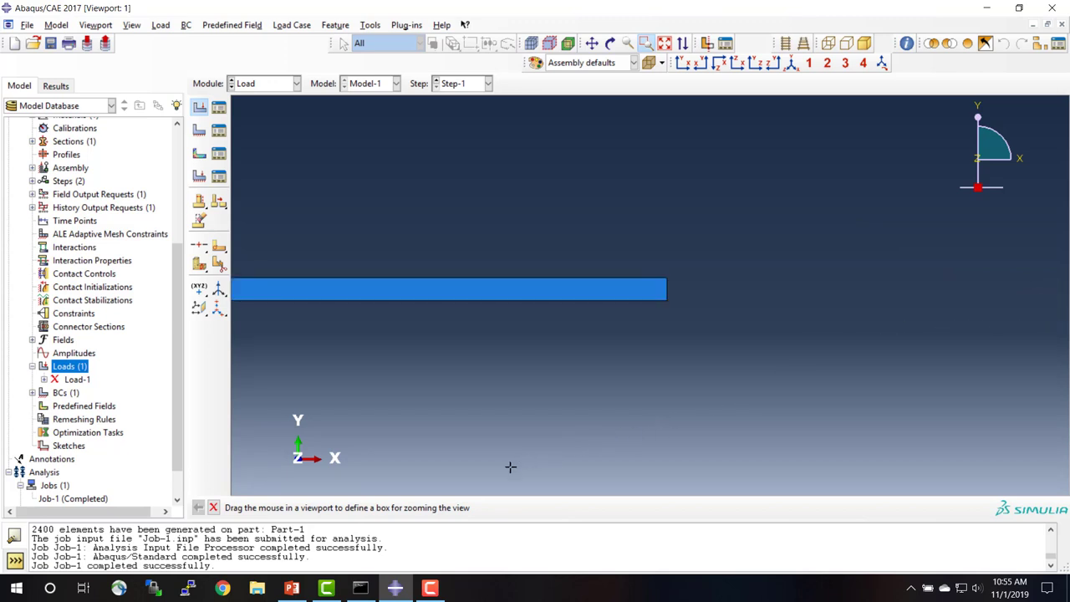
click(214, 508)
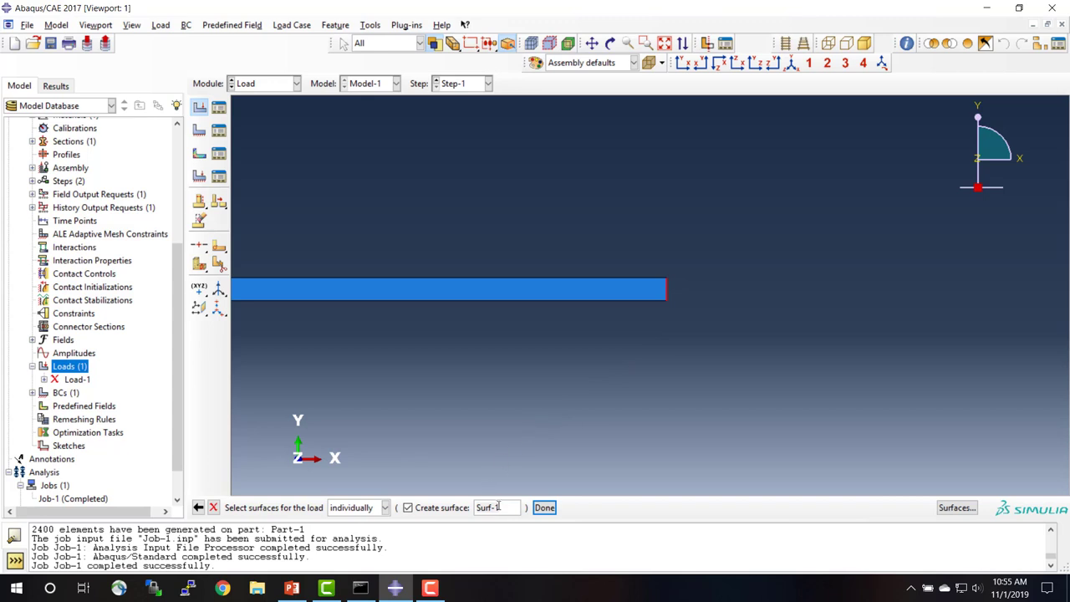
click(545, 507)
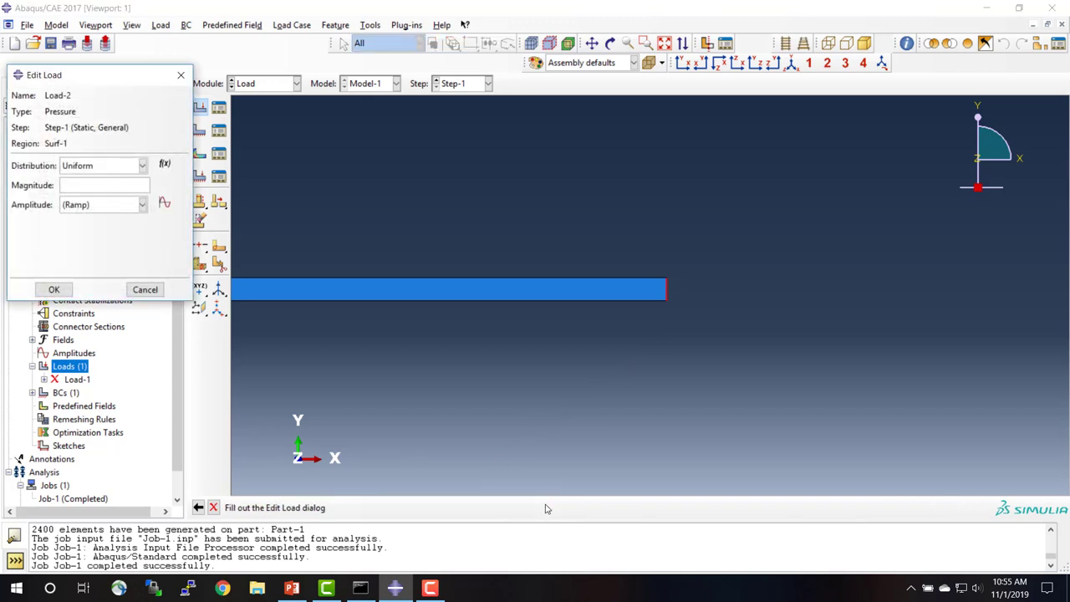
click(68, 185)
text(12.5)
click(53, 289)
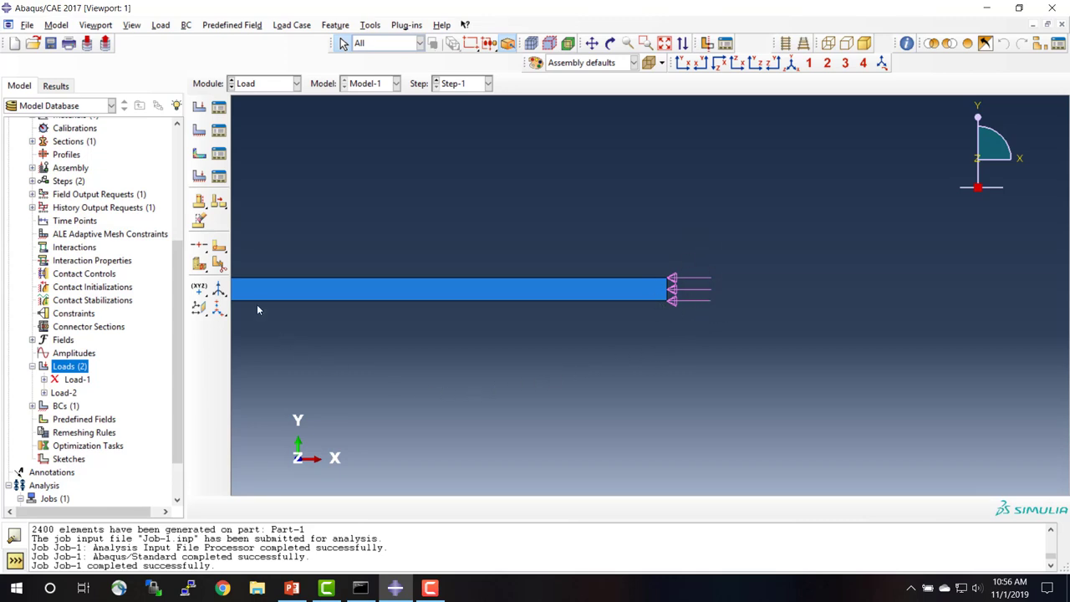
click(181, 162)
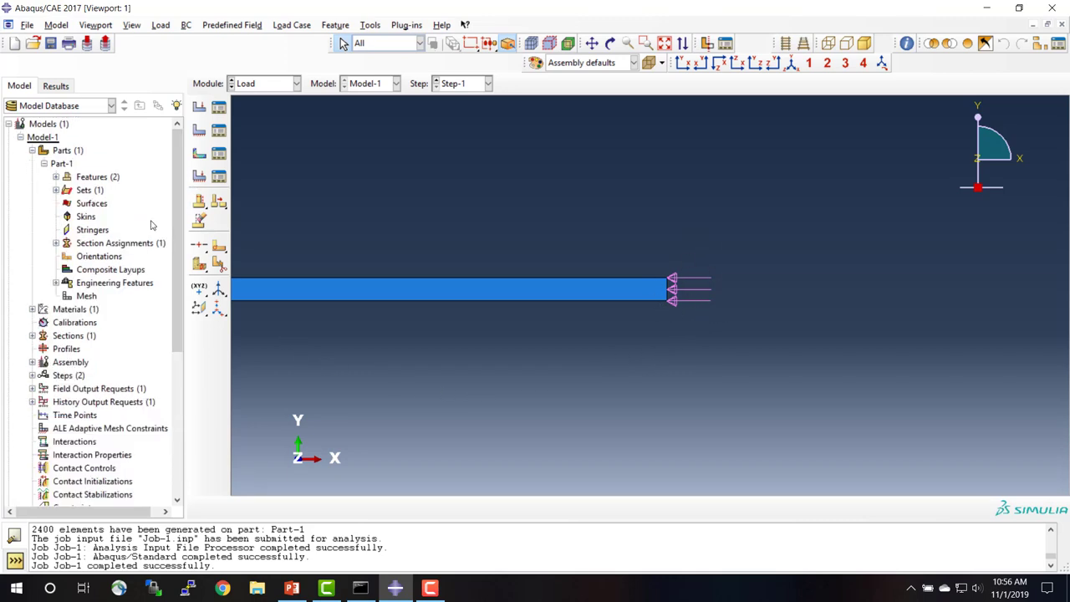
Assign linear reduced-integration CPS4R plane-stress elements to the beam face in the Mesh module
double_click(87, 296)
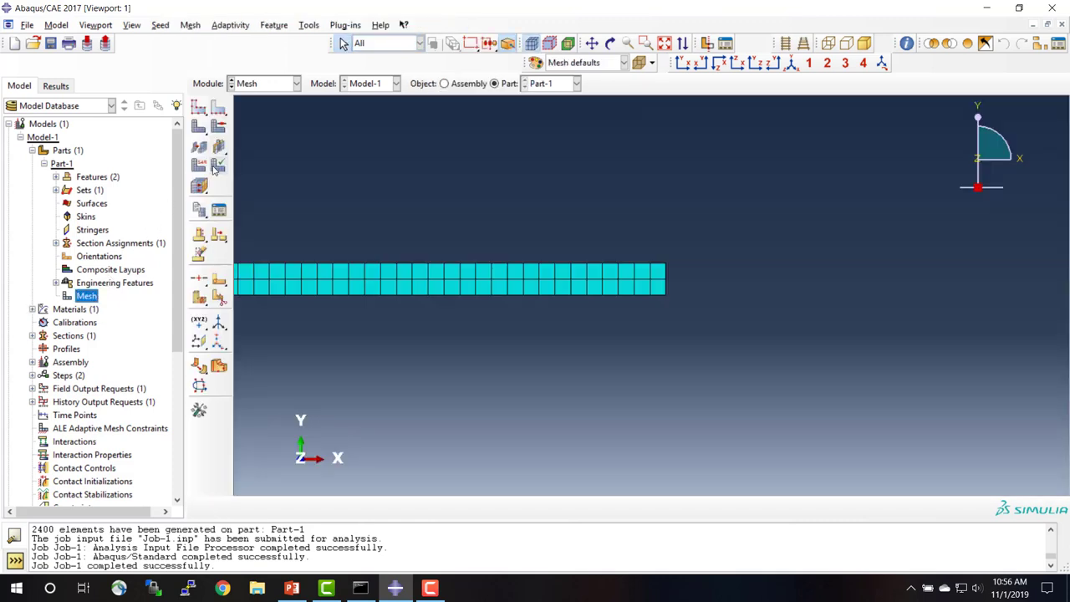
click(201, 168)
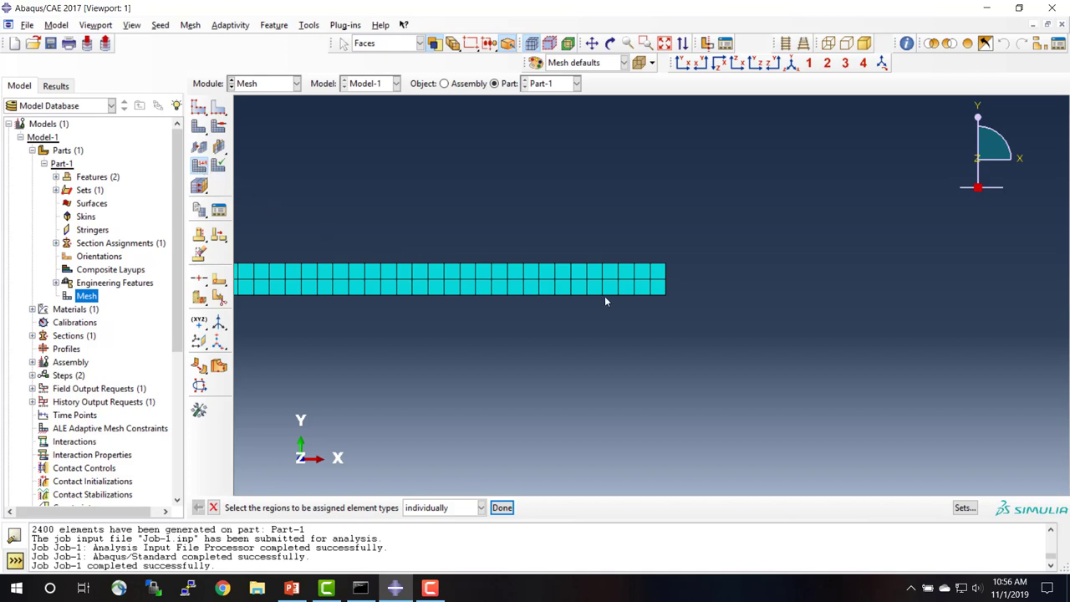
click(667, 290)
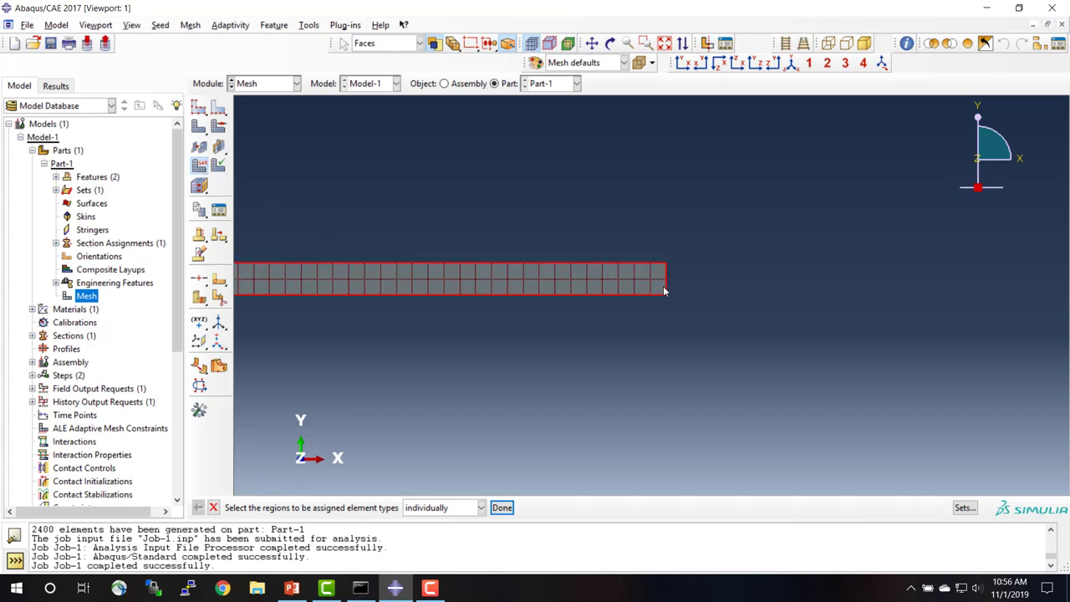
click(502, 508)
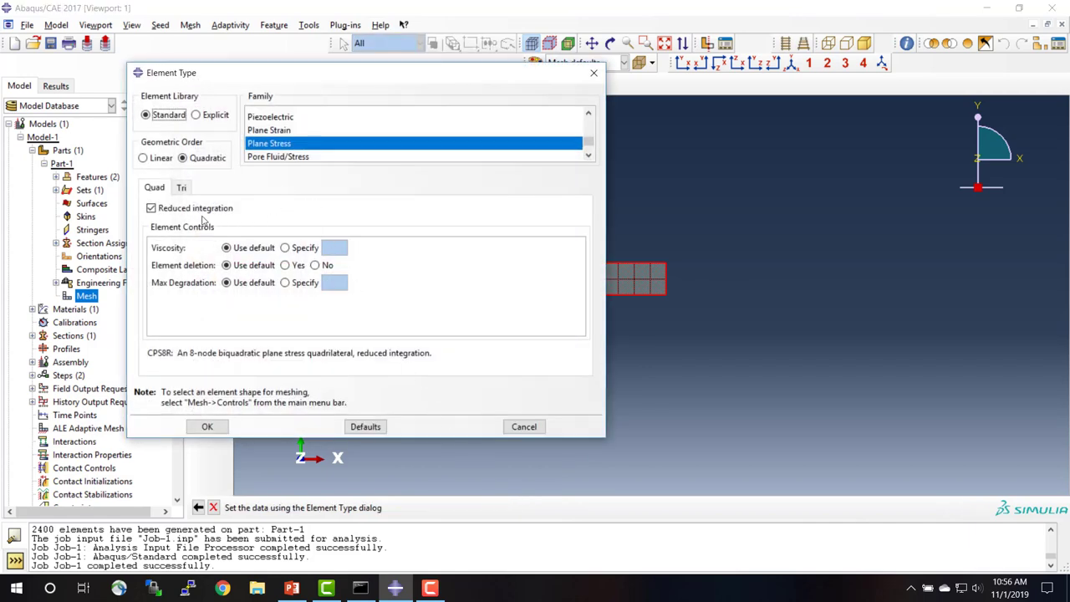
click(155, 159)
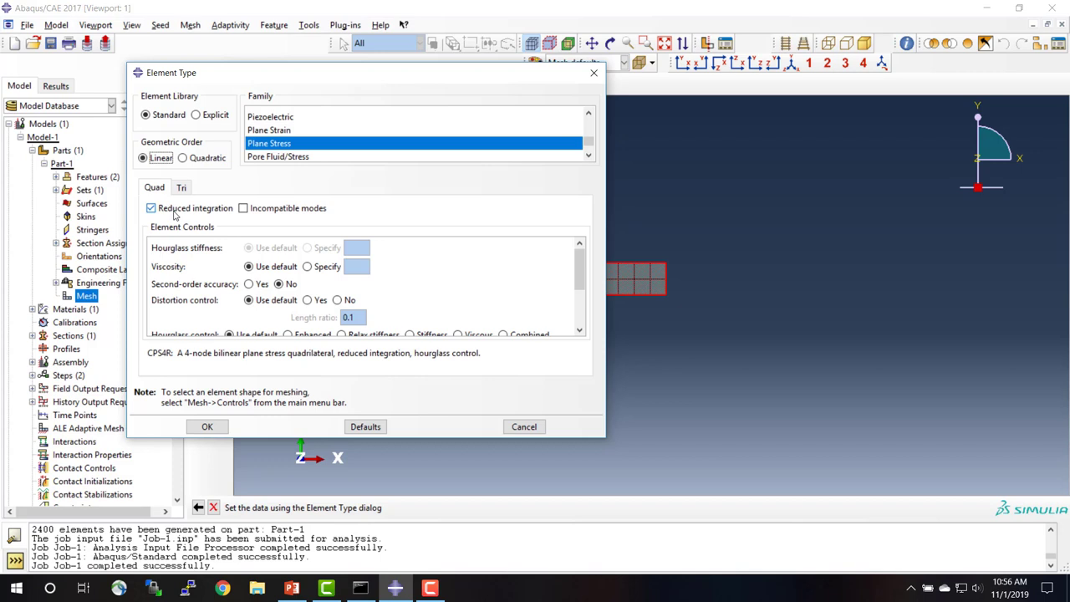
click(209, 427)
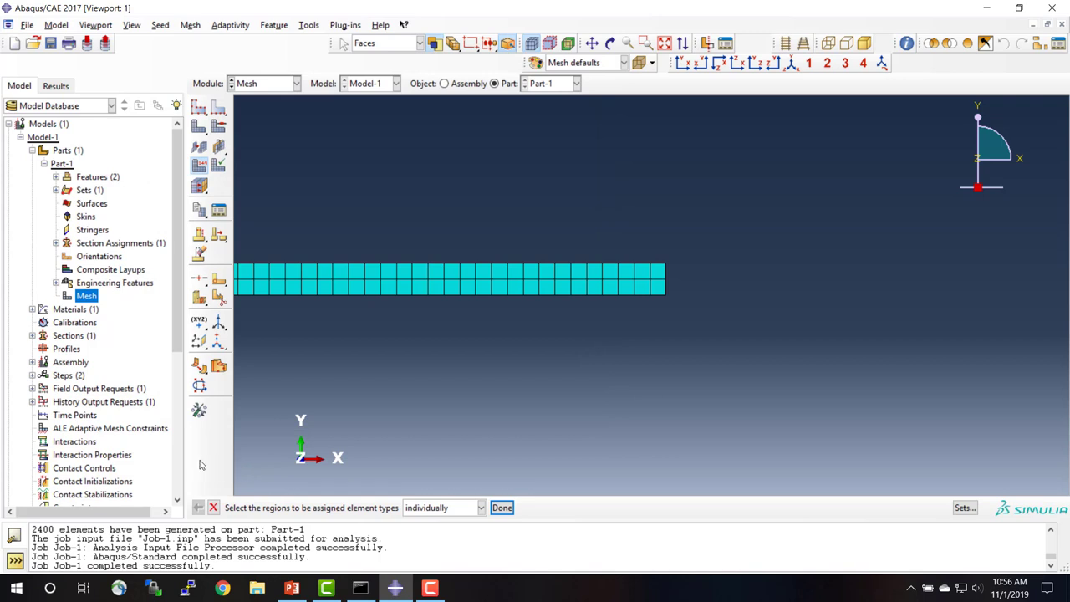
scroll(182, 490, down, 6)
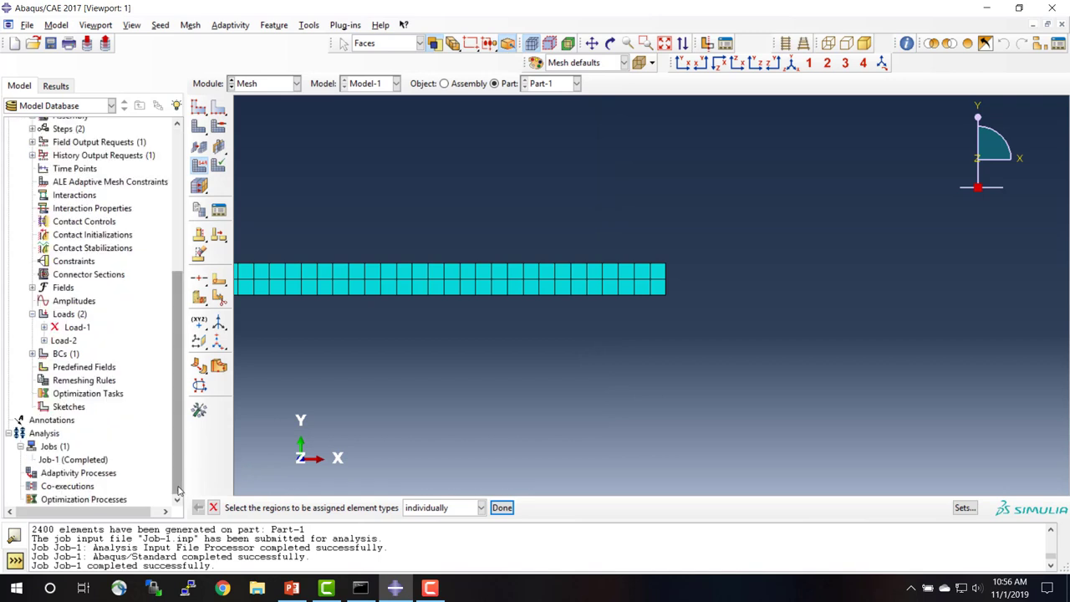
right_click(88, 463)
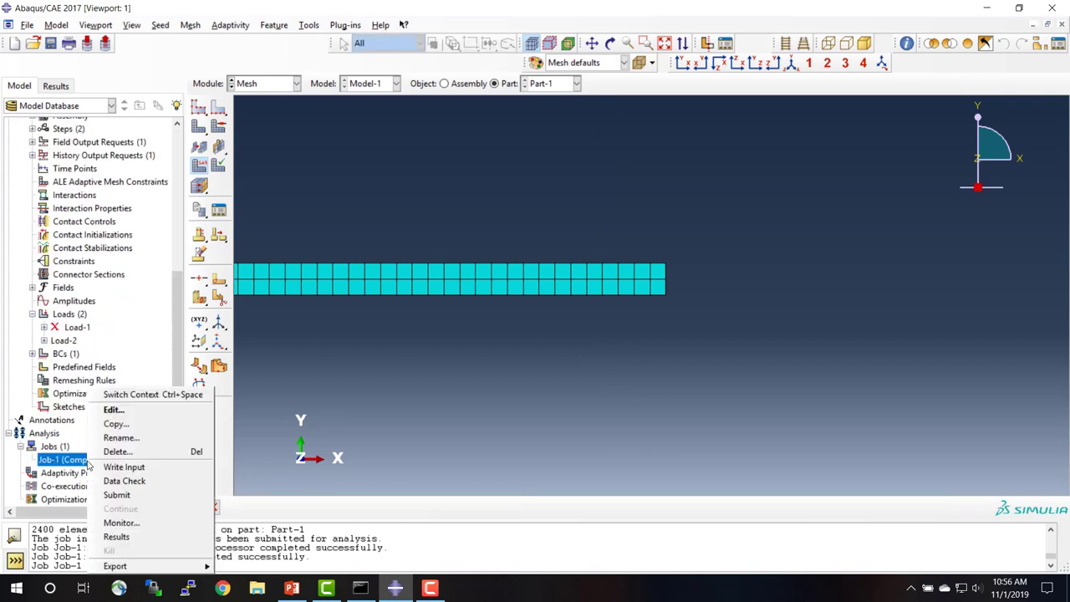
Regenerate the part mesh, confirming the remesh with Yes
click(195, 134)
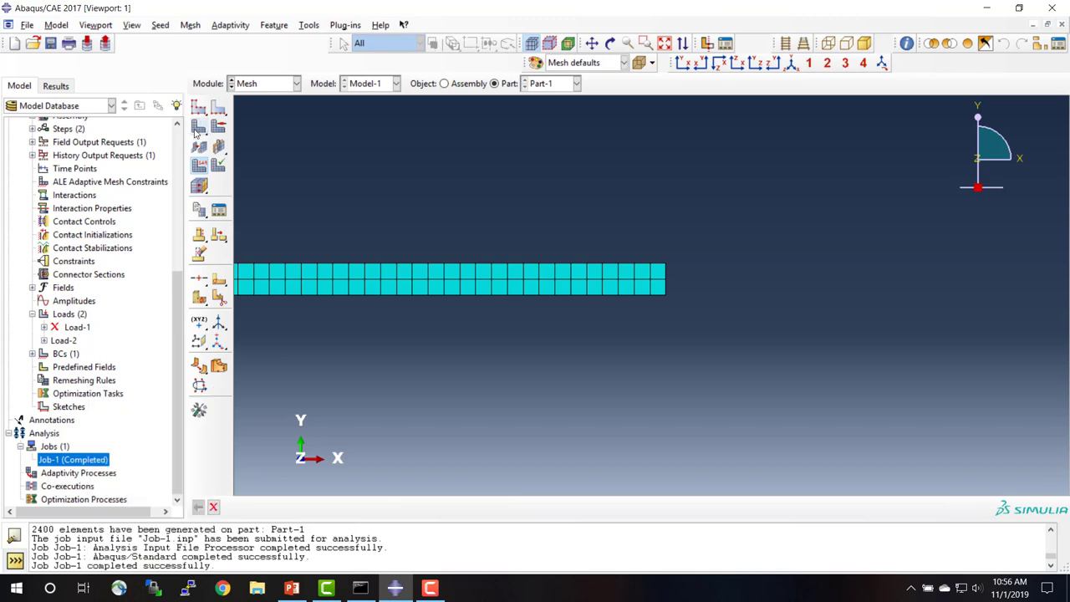
click(198, 128)
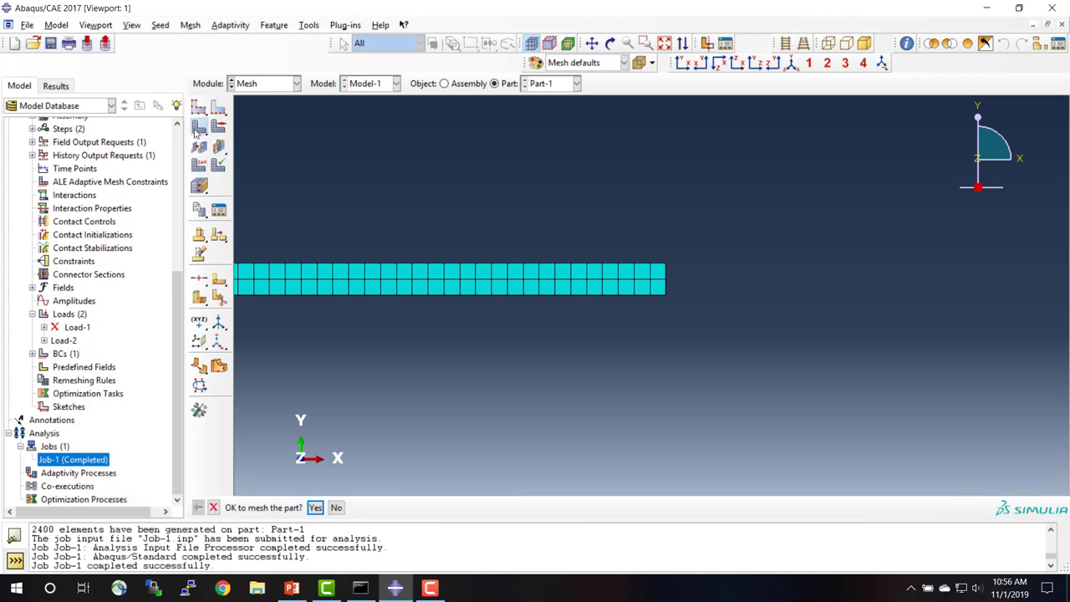
click(315, 507)
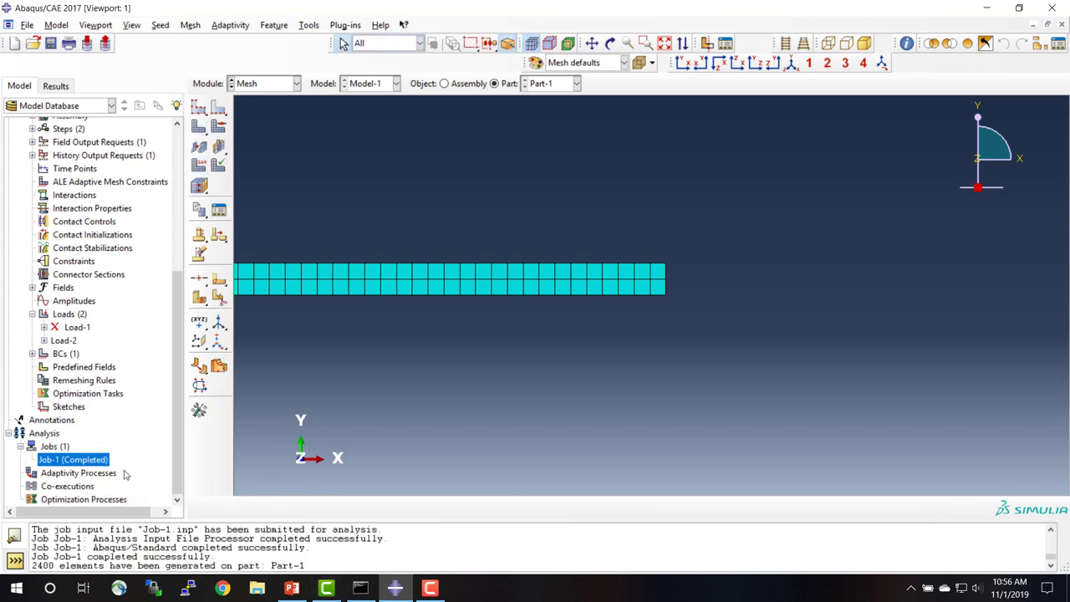
Submit Job-1 for analysis and open its monitor to follow progress
right_click(97, 464)
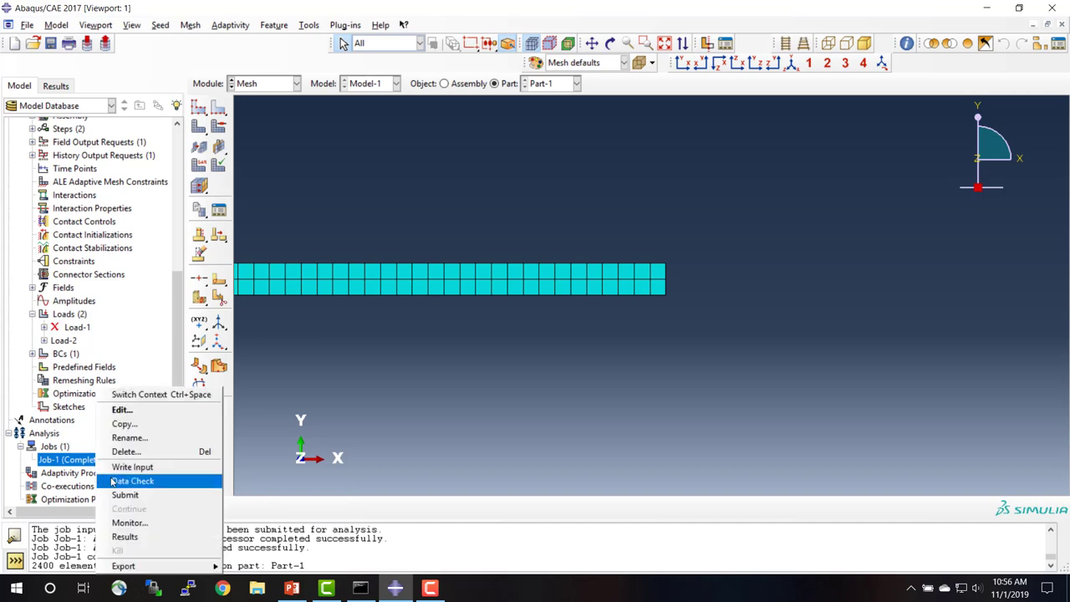
click(122, 495)
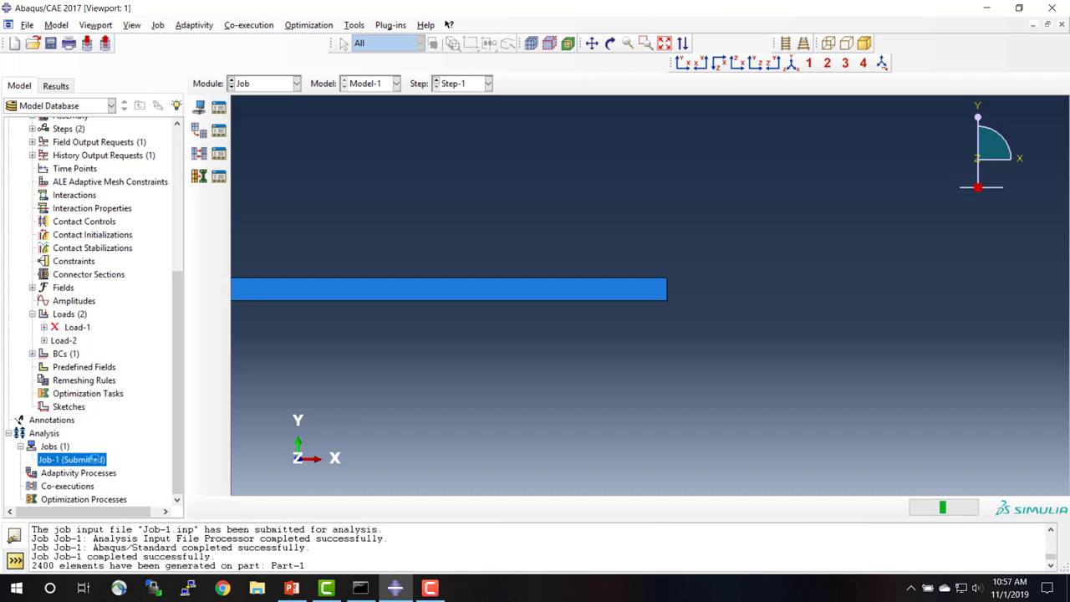
right_click(95, 460)
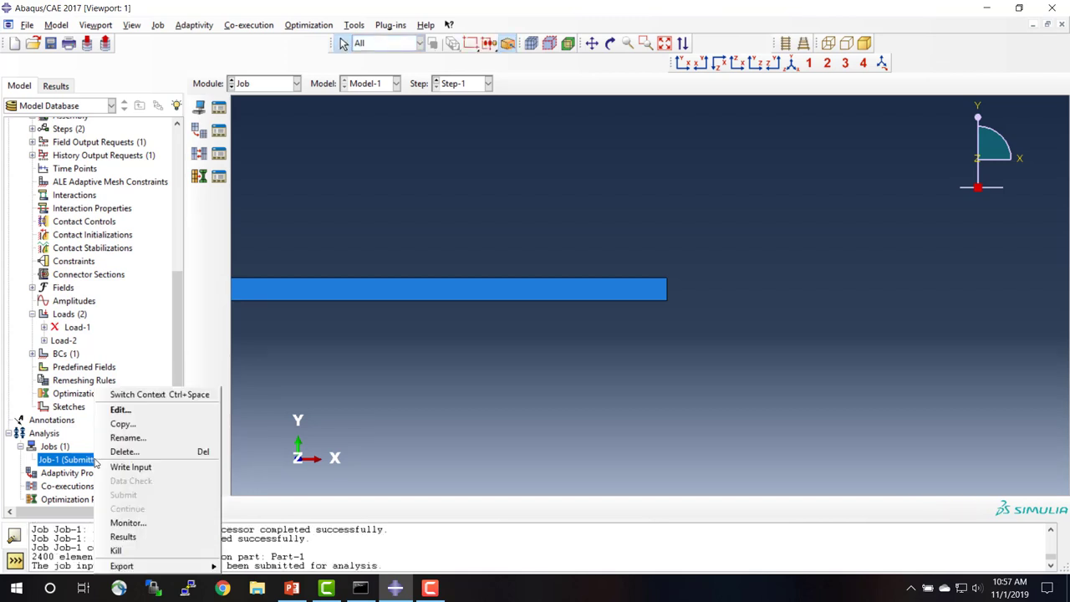
click(128, 522)
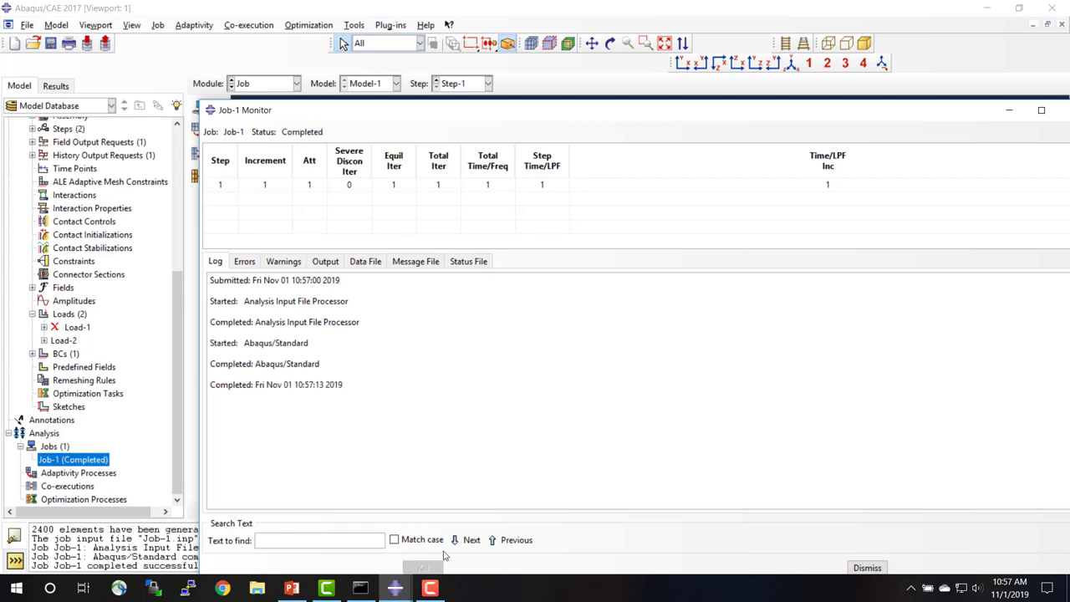
Close the job monitor and open Job-1's results, dismissing the database error
click(863, 569)
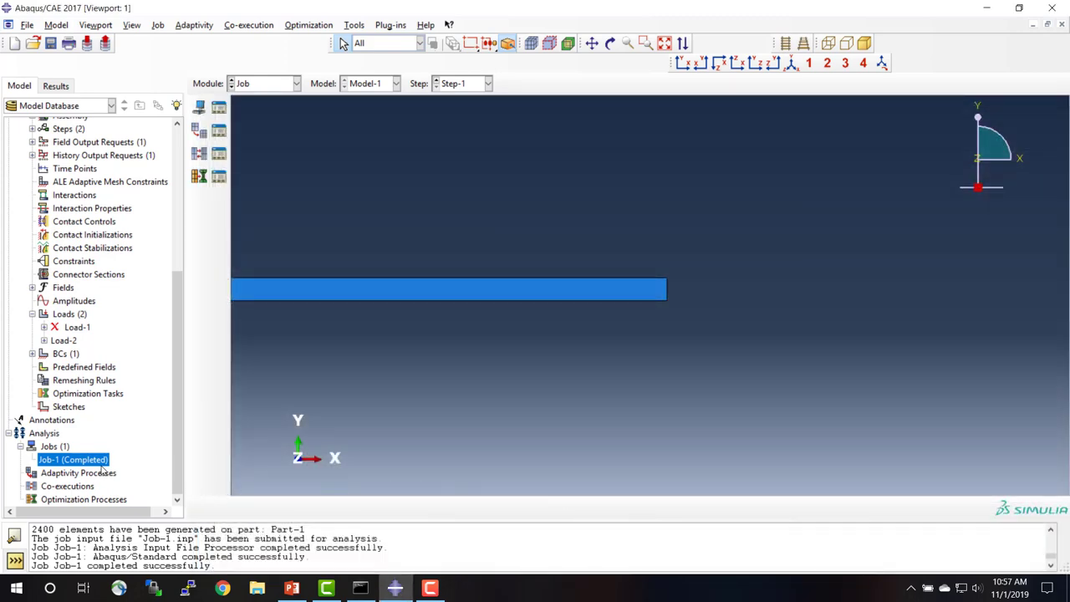
right_click(96, 461)
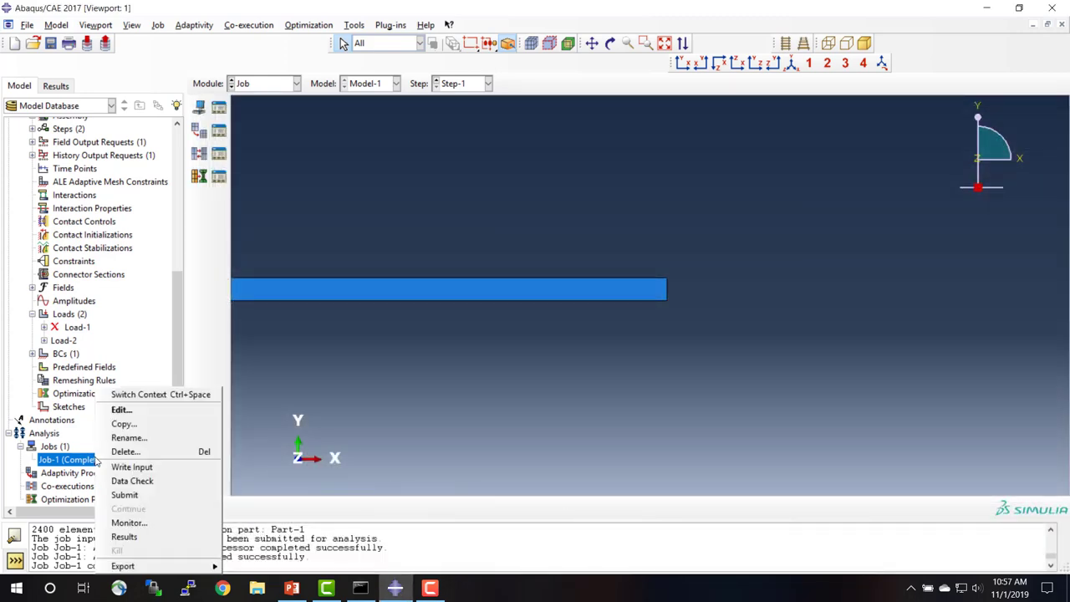
click(125, 537)
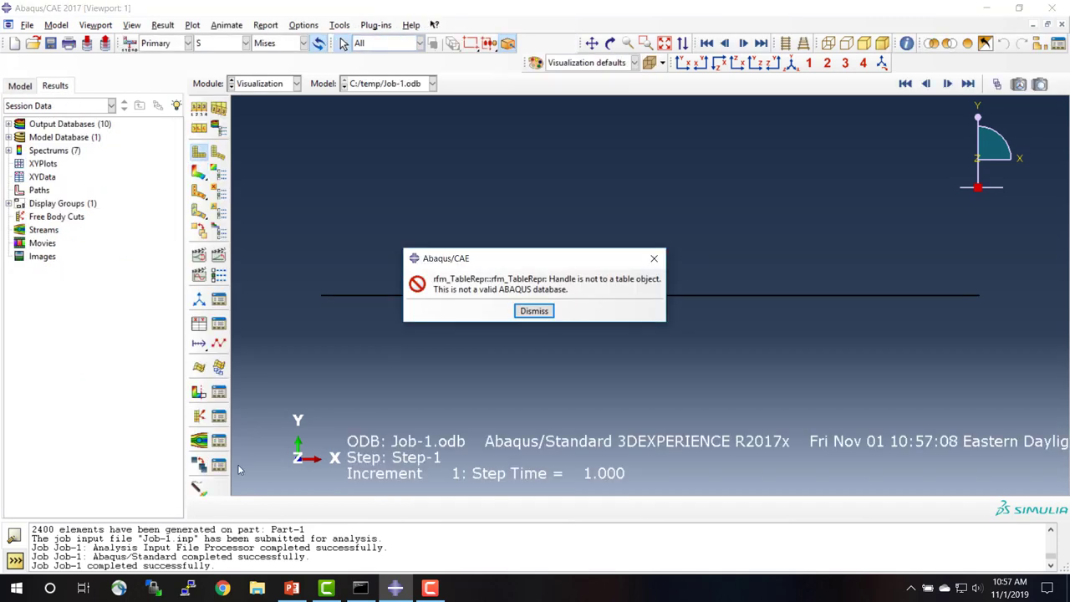
click(532, 311)
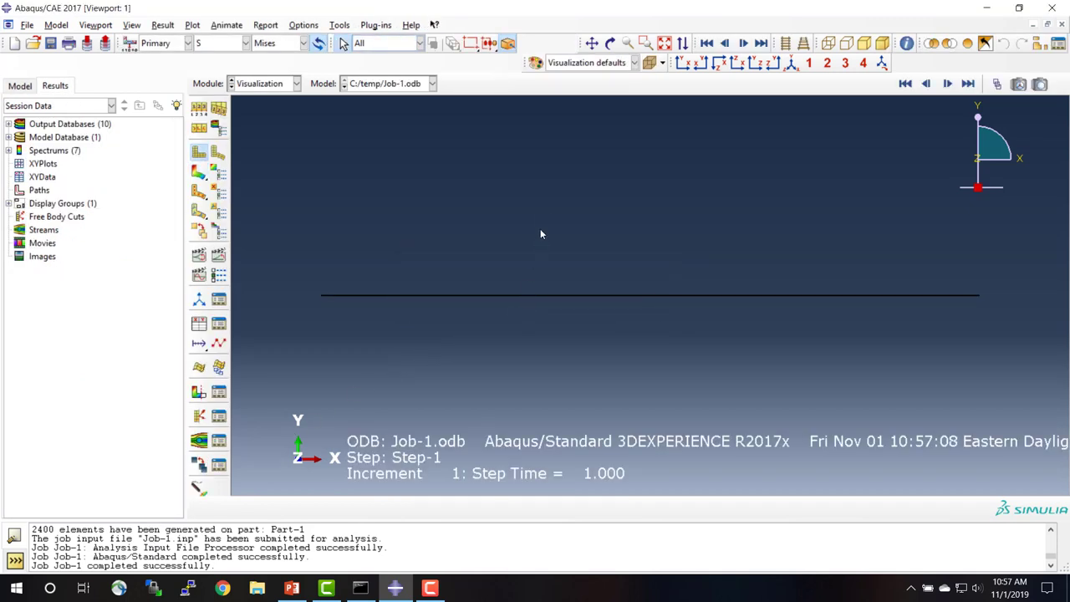
Zoom in on the deformed beam and plot von Mises contours ranging about 12.19 to 12.75
click(217, 152)
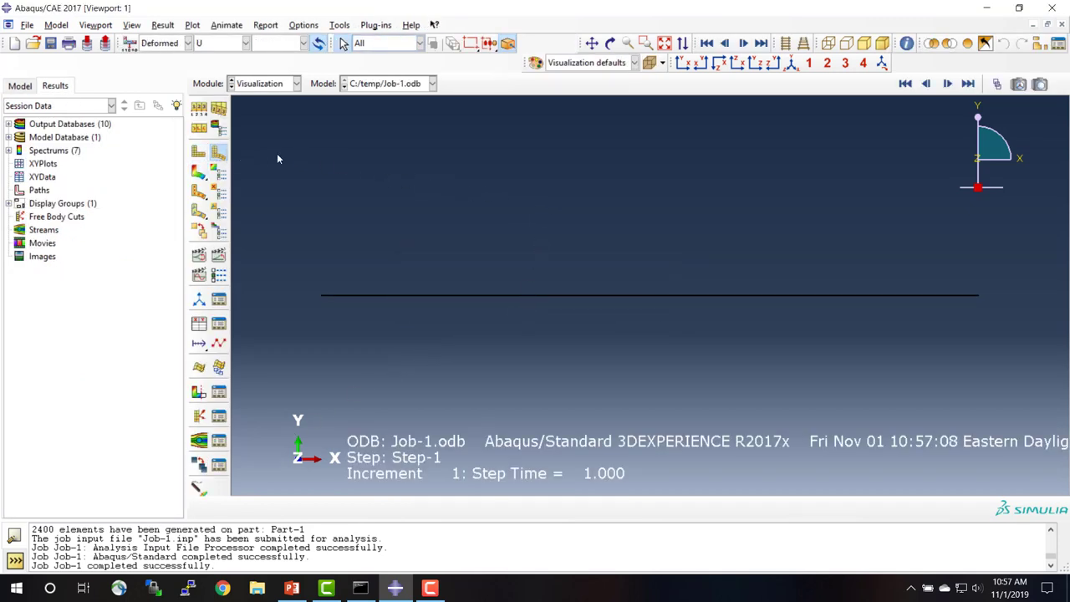
click(645, 43)
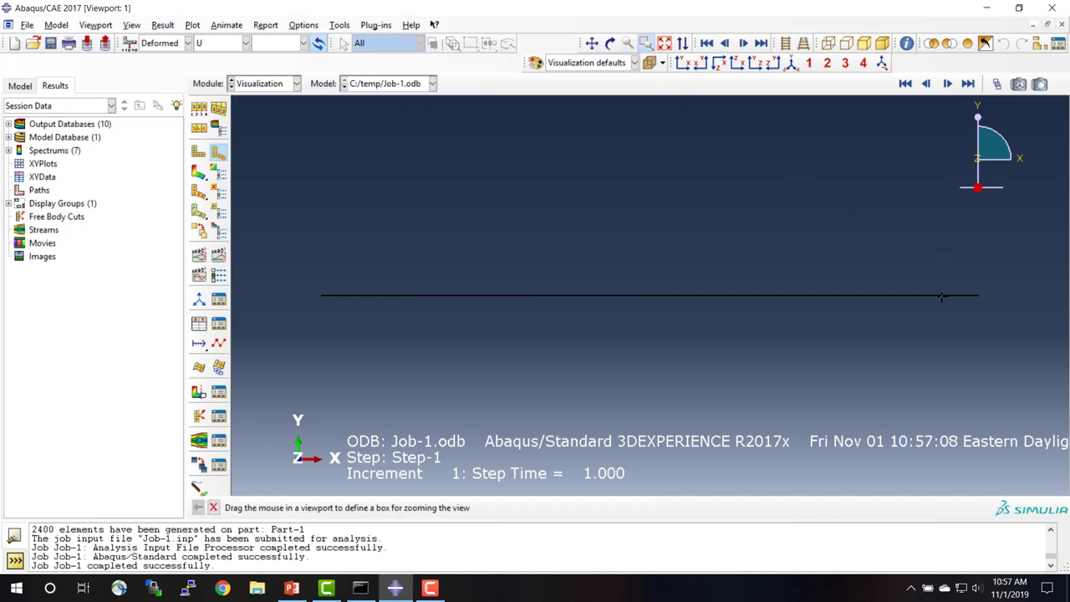
drag(945, 284, 989, 306)
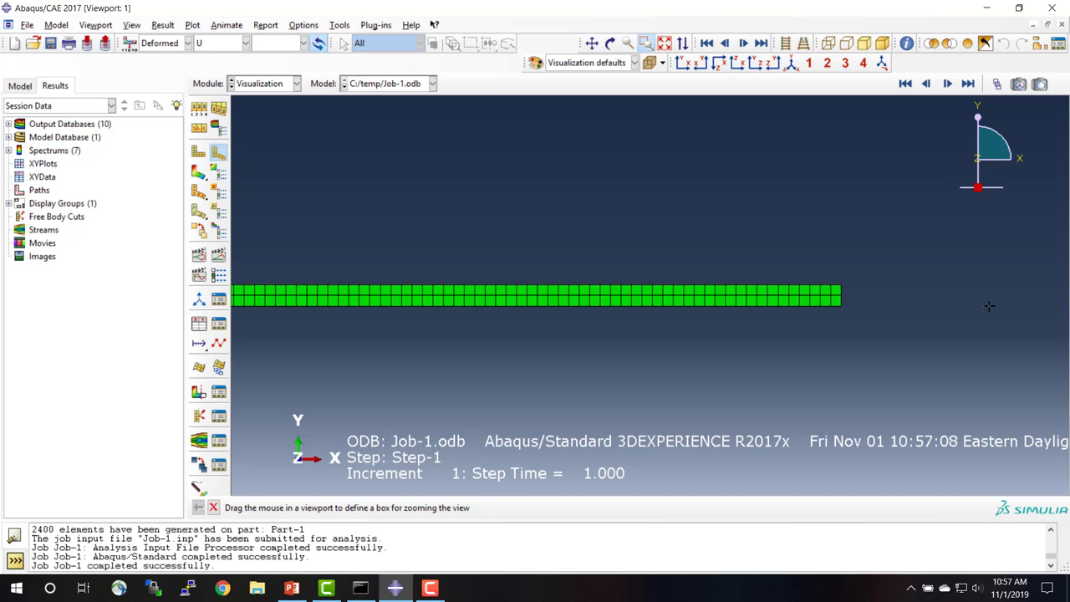
click(194, 161)
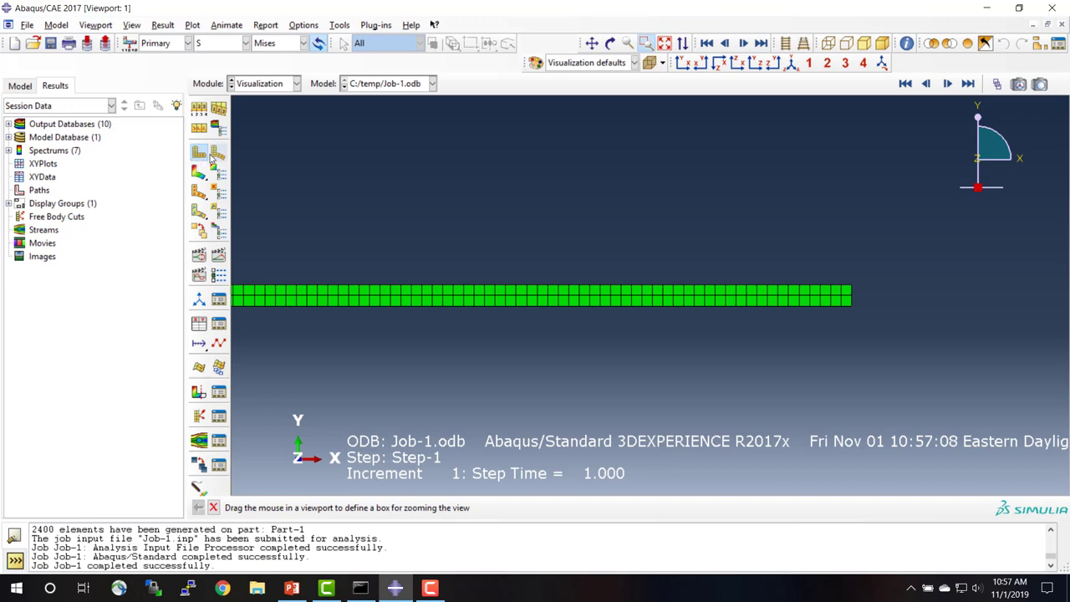
click(217, 156)
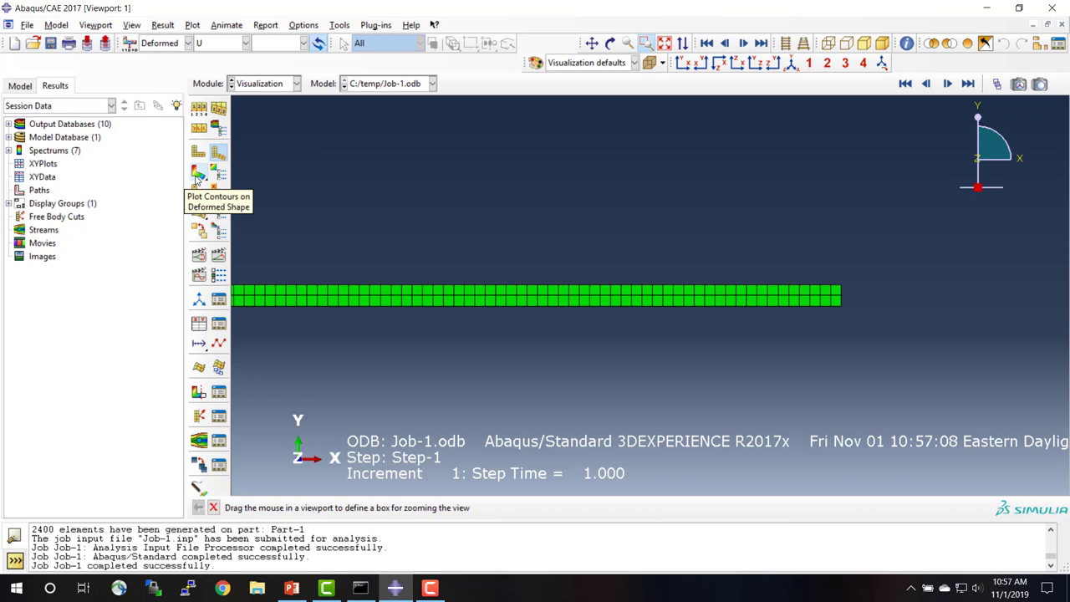
click(198, 175)
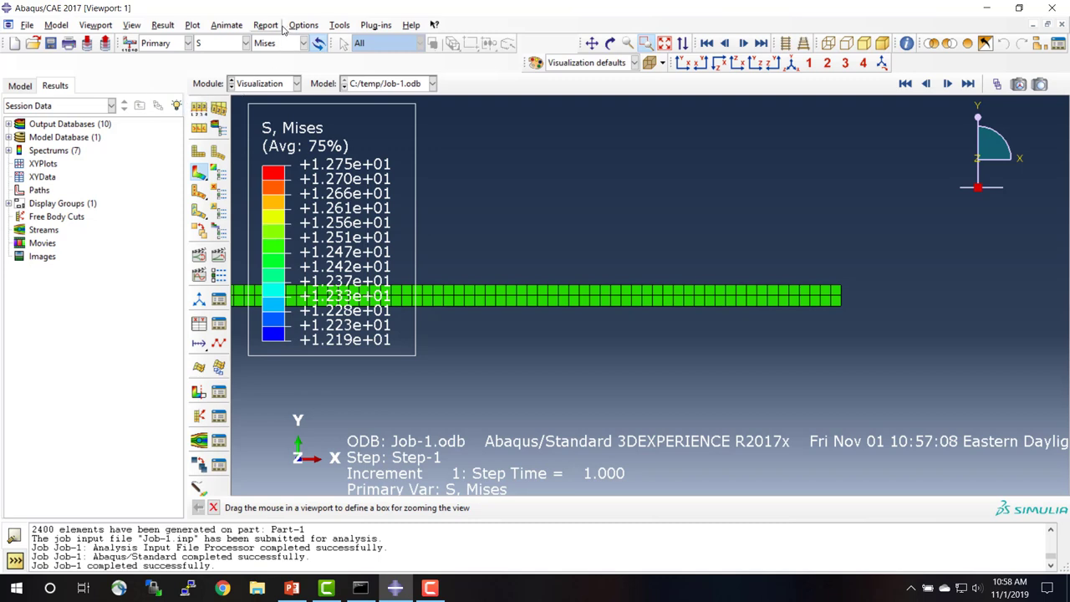
Query right-end node 2402 and select its displacement value -9.99994e-001 in the output
click(348, 28)
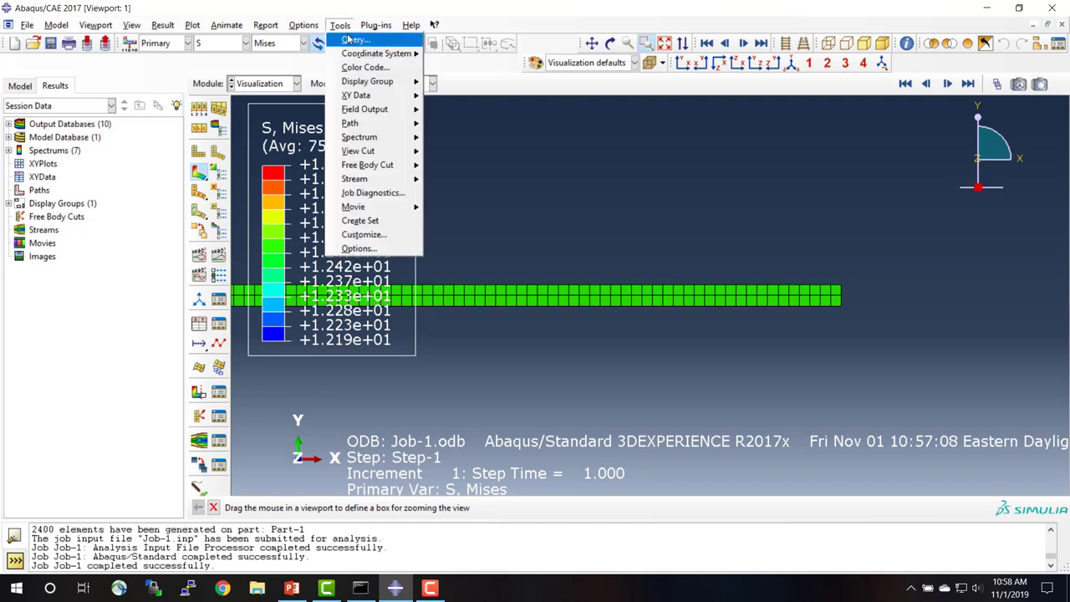
click(351, 40)
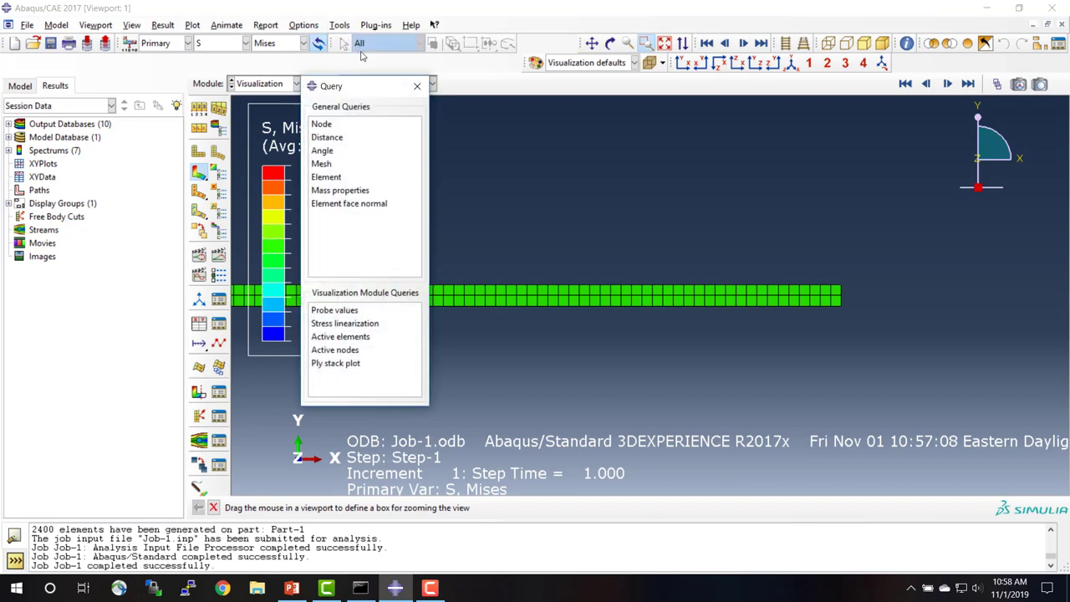
click(356, 127)
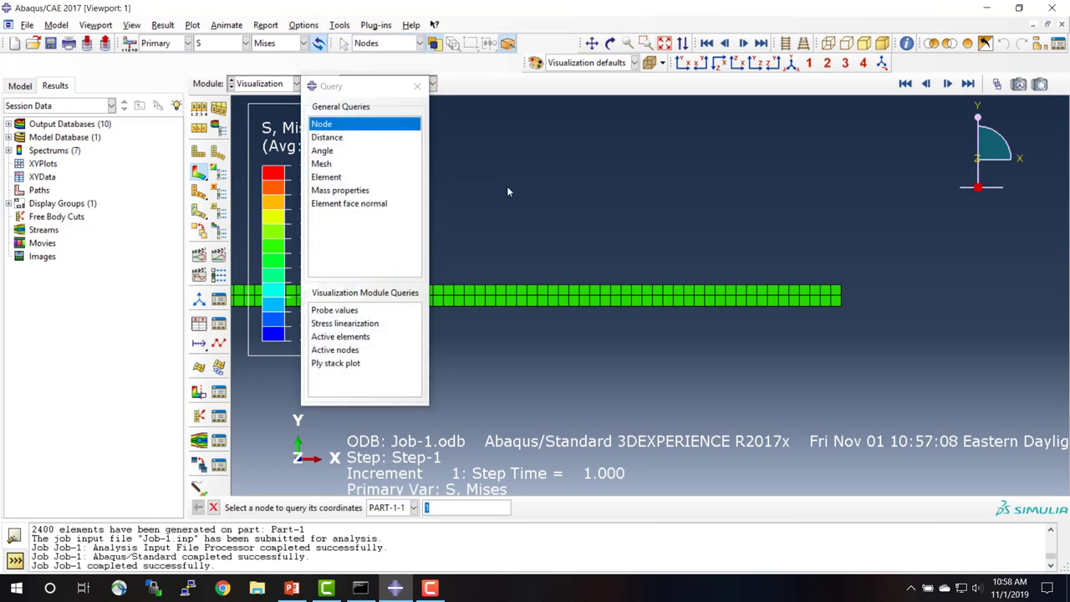
click(842, 298)
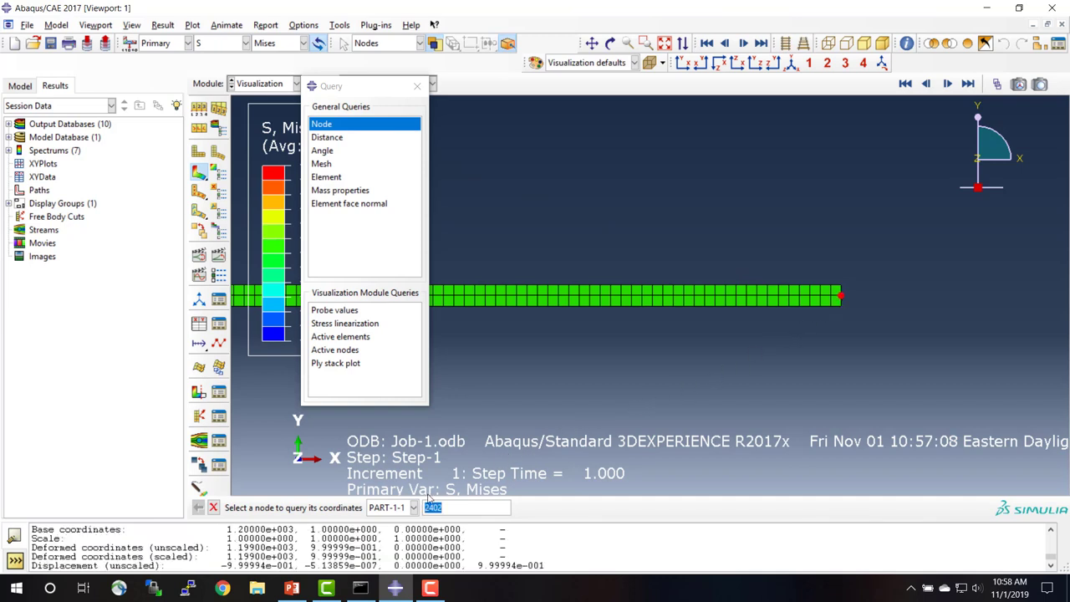
drag(294, 567, 224, 566)
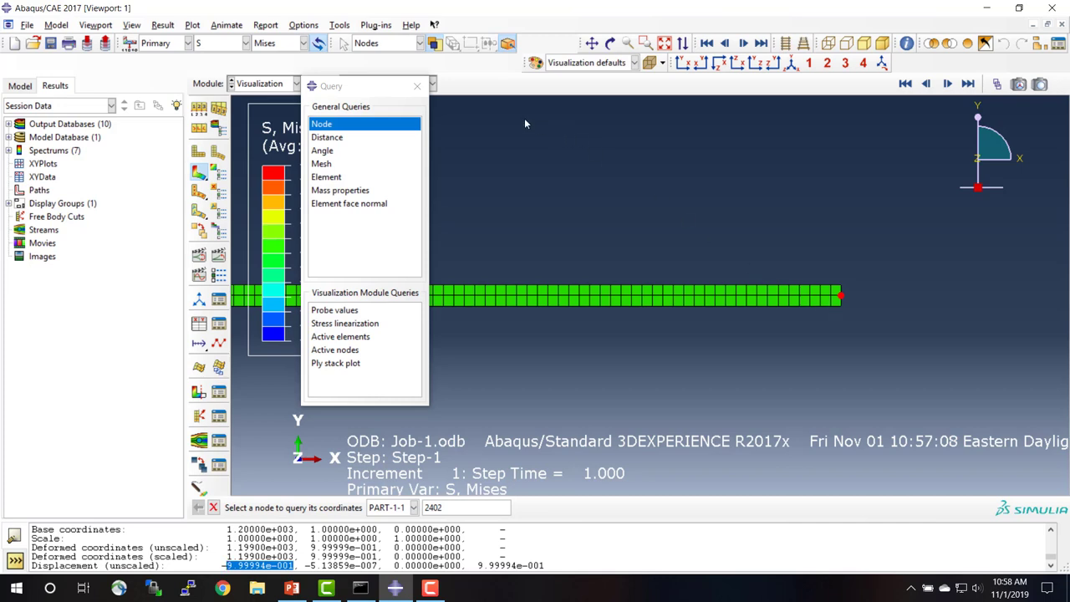
click(417, 86)
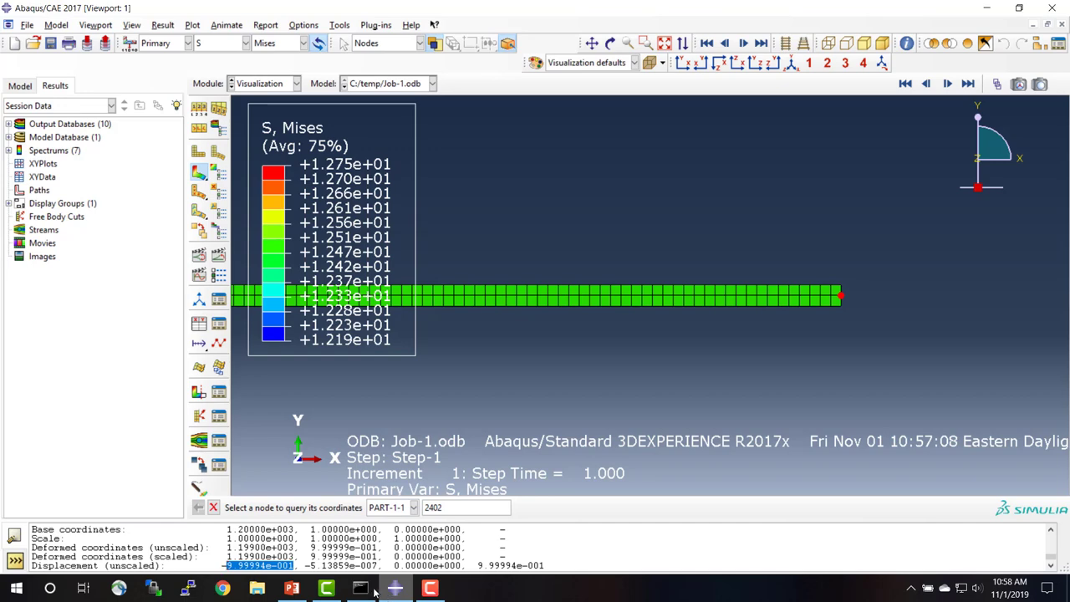
click(292, 589)
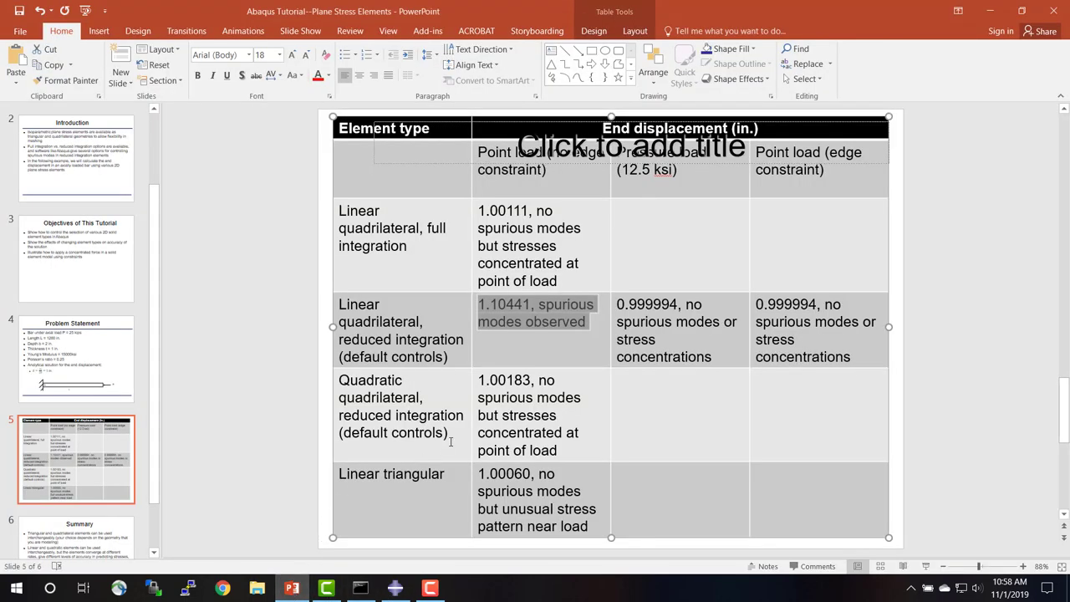
key(shift+F5)
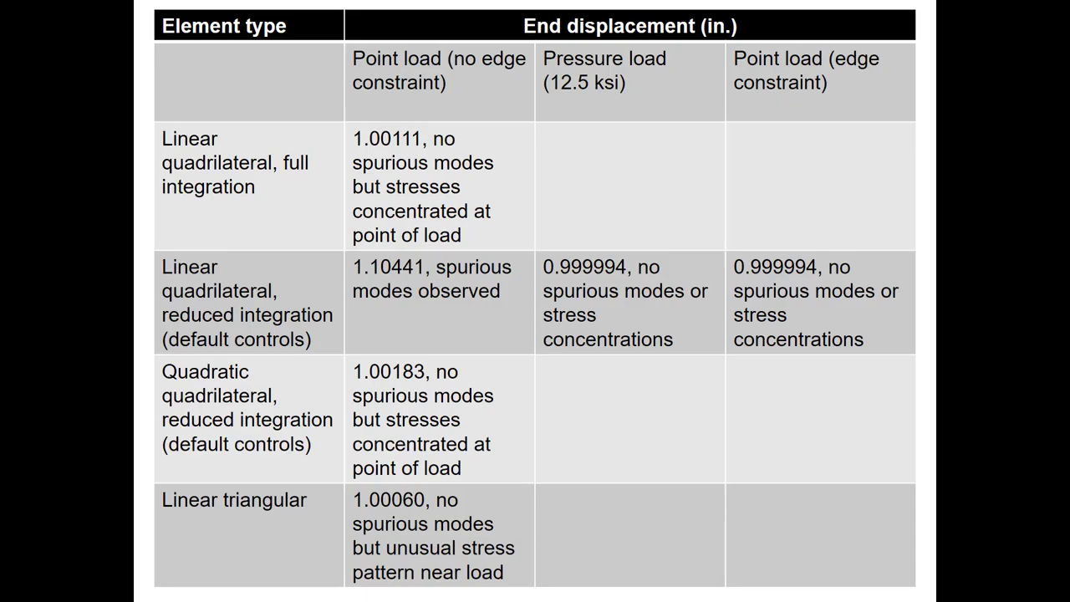
key(Escape)
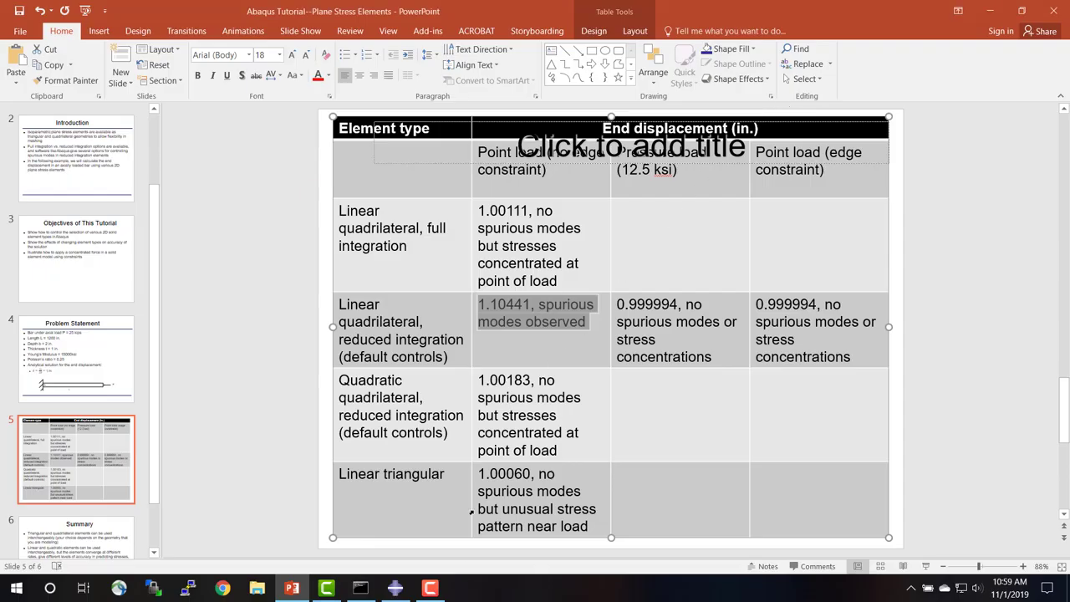
click(395, 588)
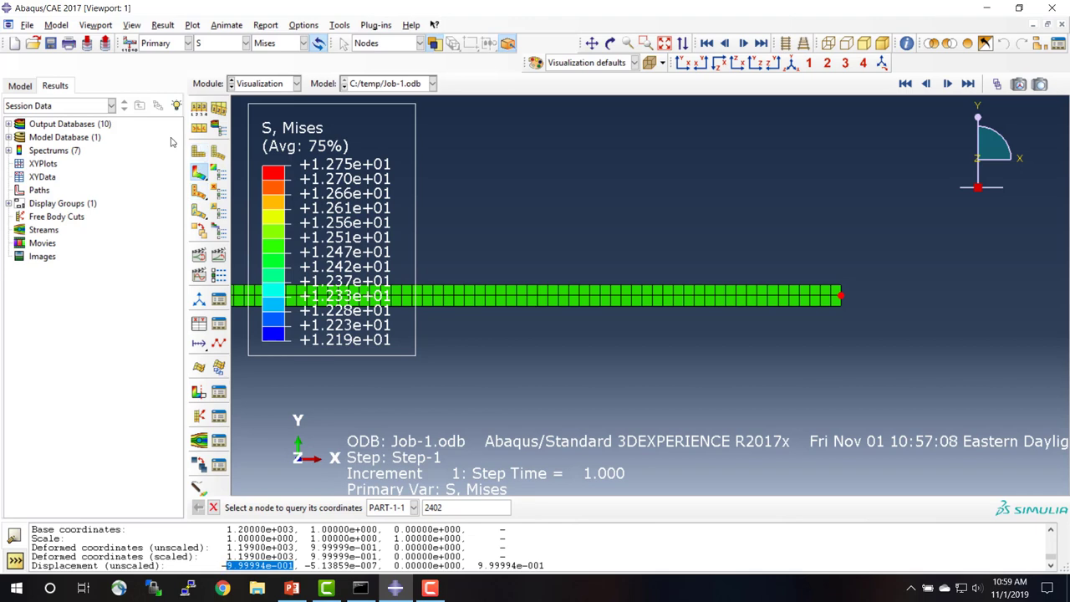
Suppress Load-2, resume point load Load-1, and begin creating a Coupling constraint
click(20, 84)
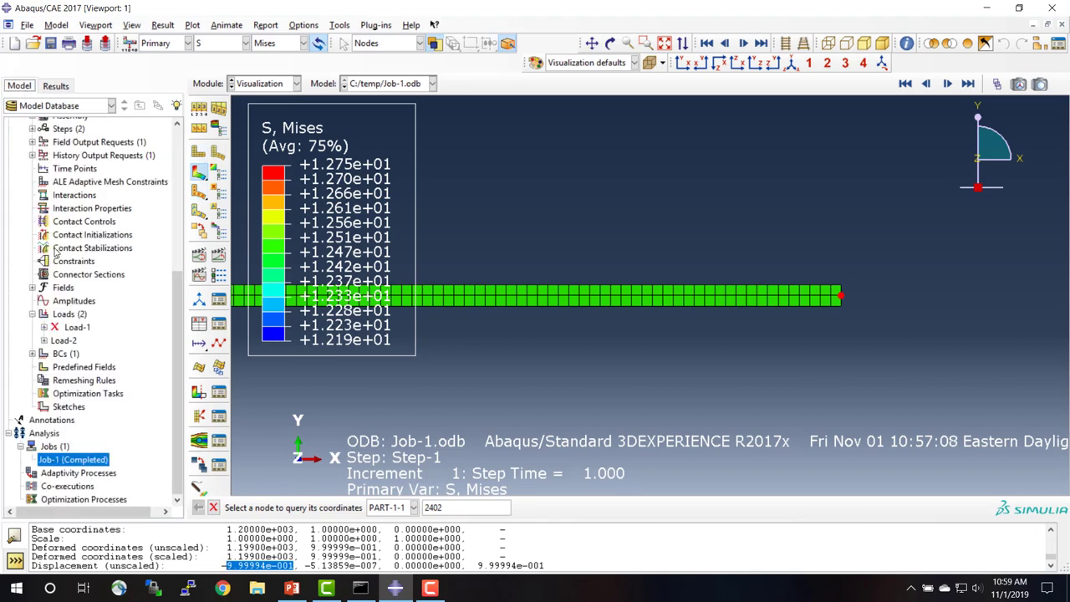
right_click(69, 339)
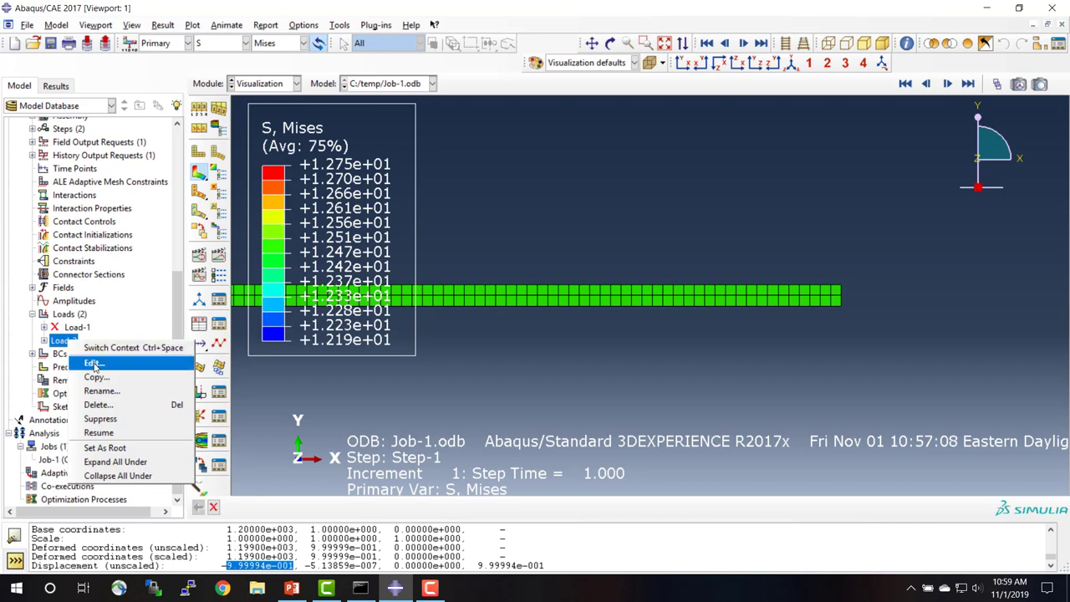
click(101, 419)
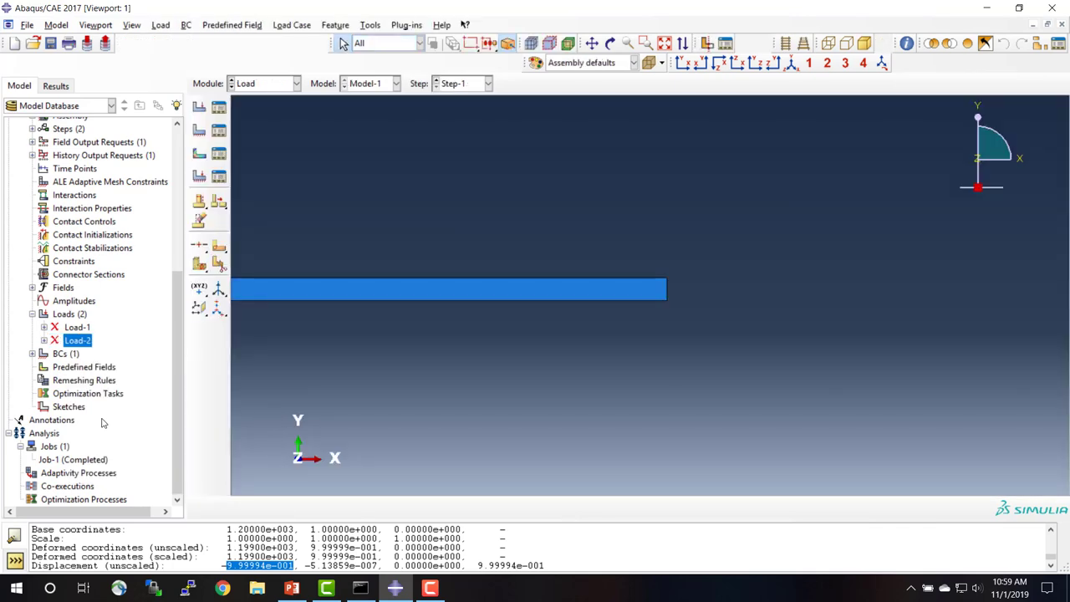
right_click(75, 328)
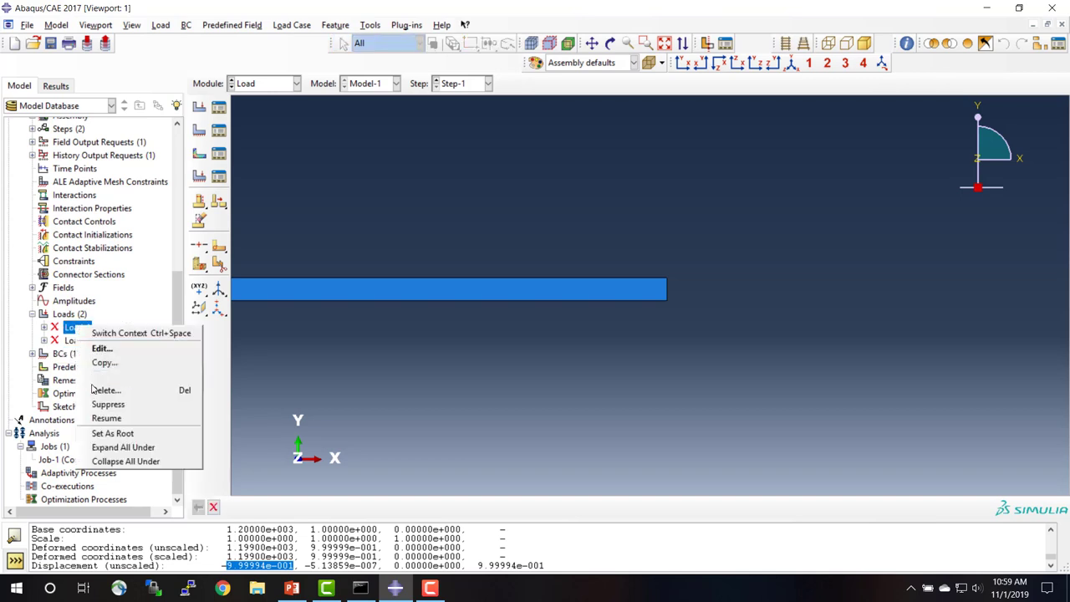
click(100, 418)
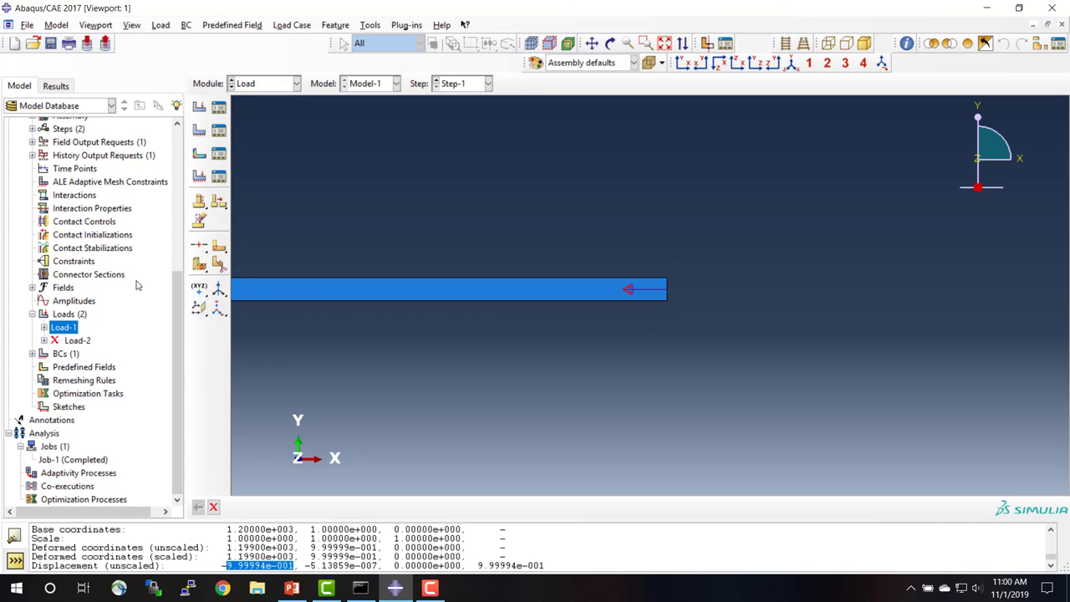
click(74, 260)
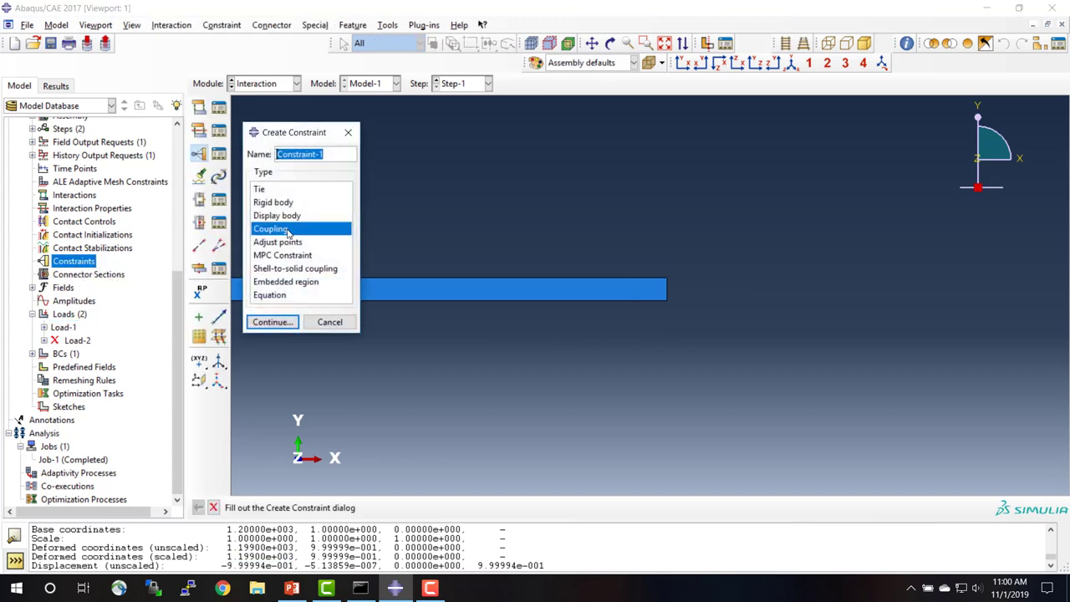
Define a kinematic coupling from the end midpoint to the right-edge nodes, constraining only U1
click(279, 324)
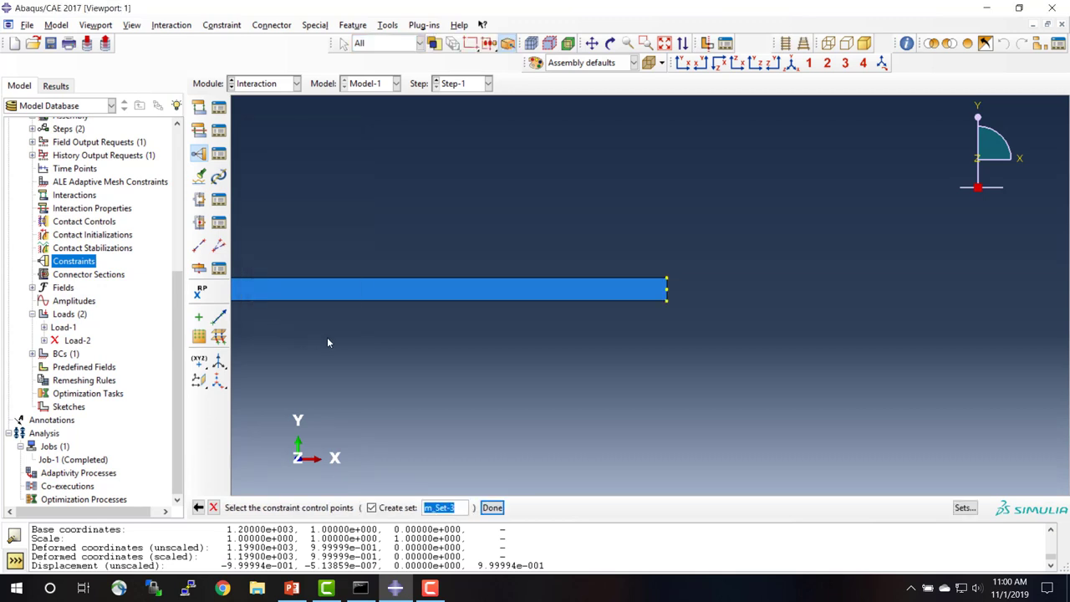
click(667, 290)
click(491, 507)
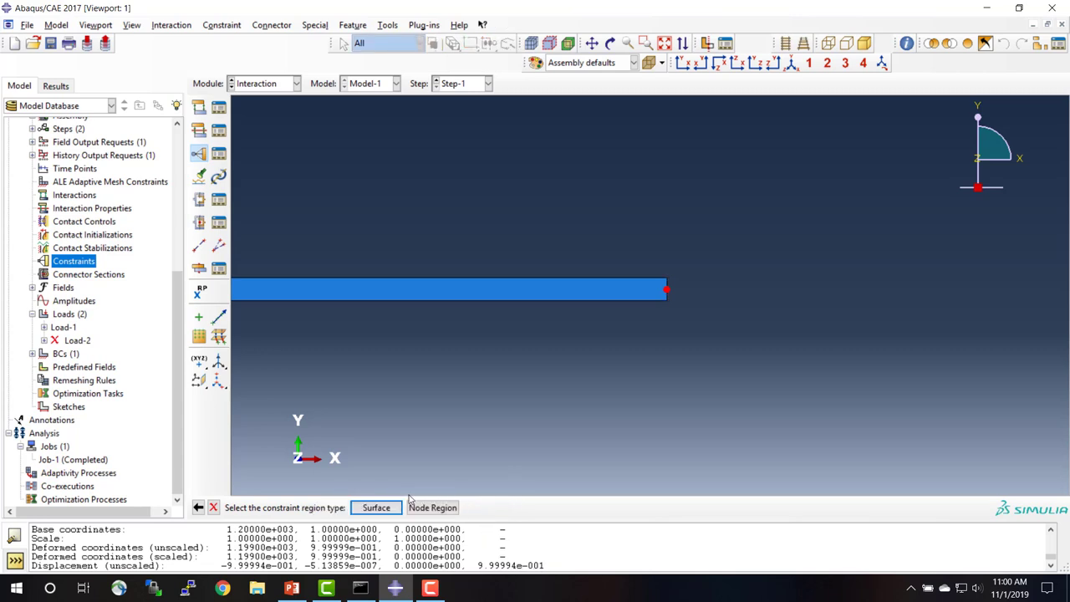
click(430, 507)
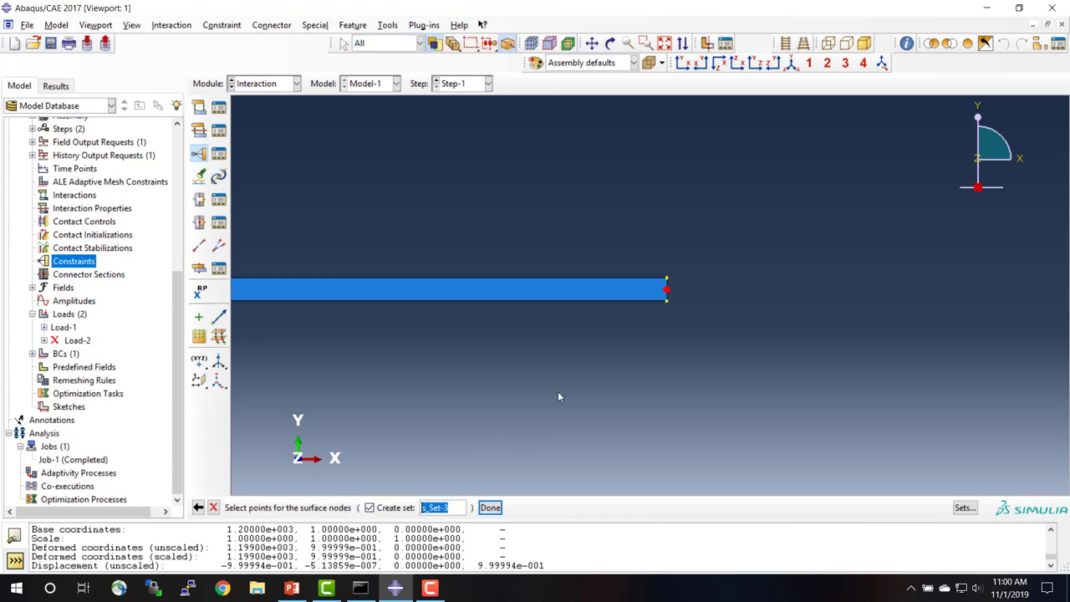
click(667, 288)
click(489, 507)
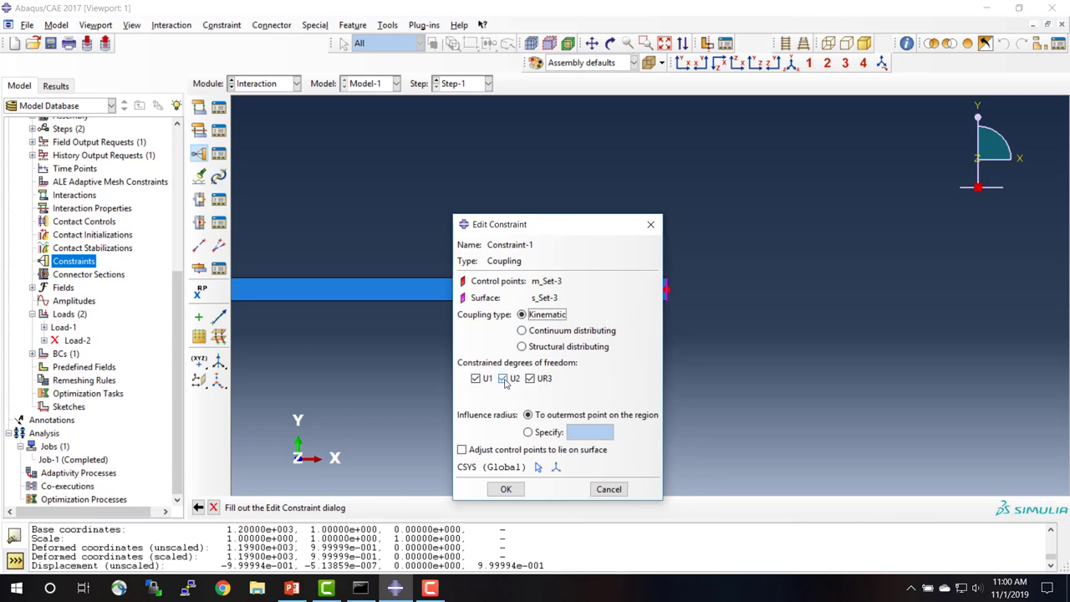
click(504, 380)
click(531, 380)
Confirm Constraint-1, resubmit Job-1, and review its kinematic-coupling warnings in the monitor
click(508, 493)
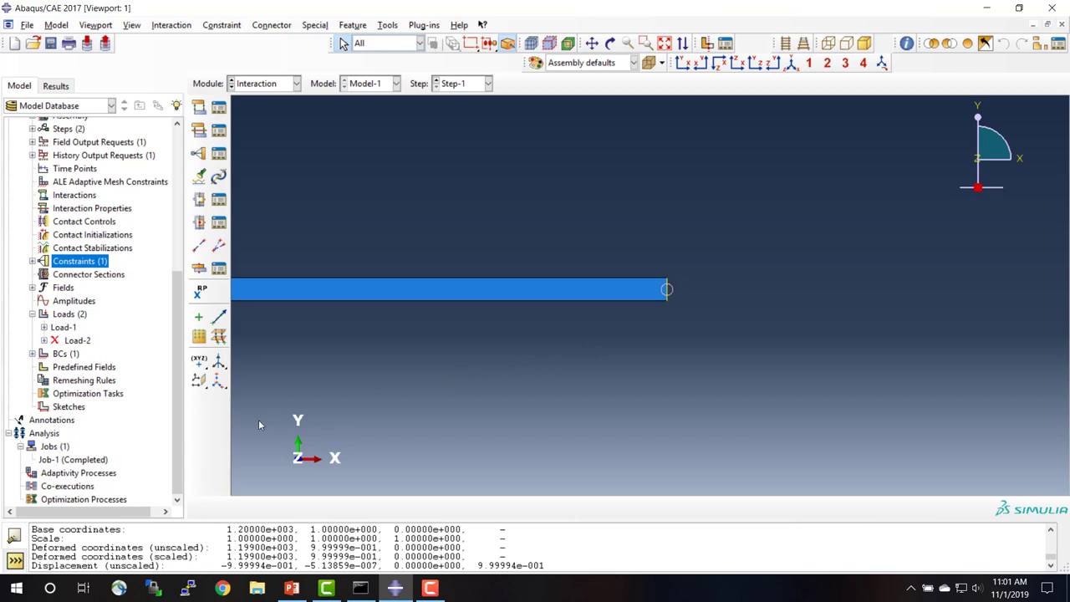
right_click(91, 462)
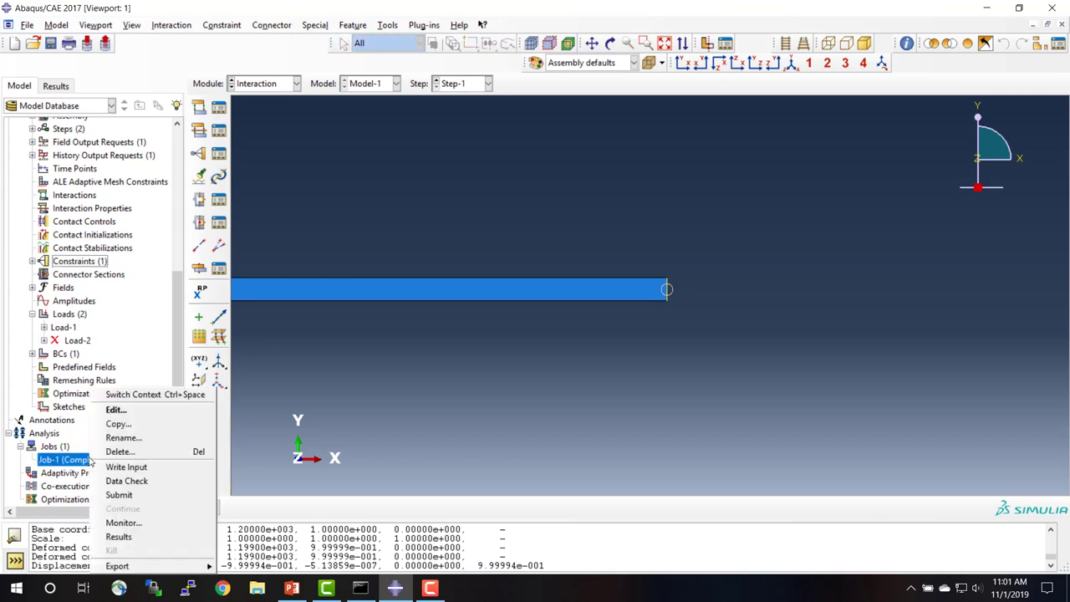
click(118, 494)
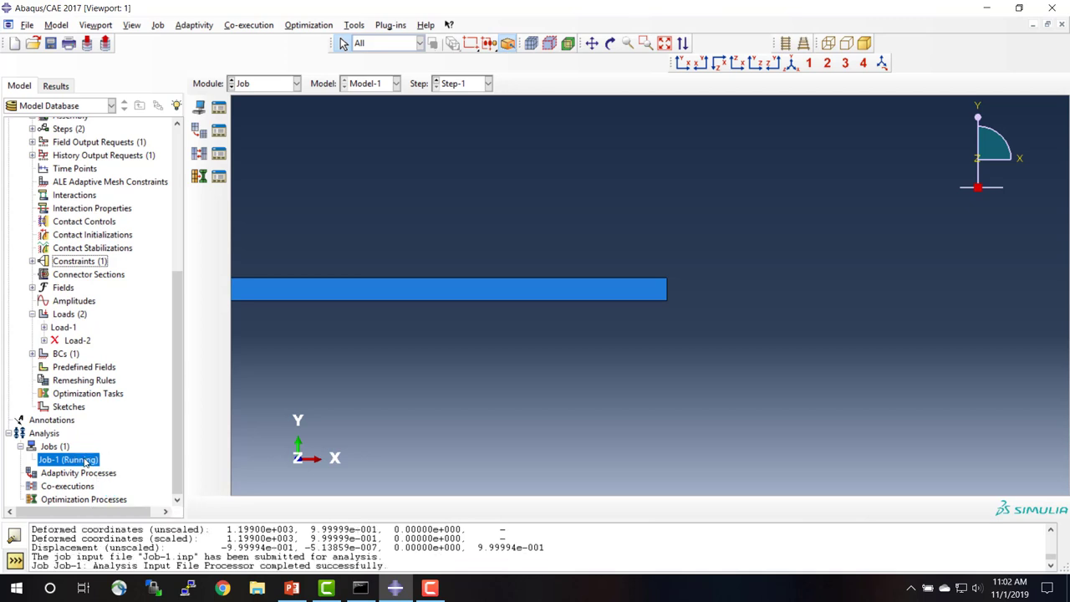
right_click(86, 462)
click(118, 520)
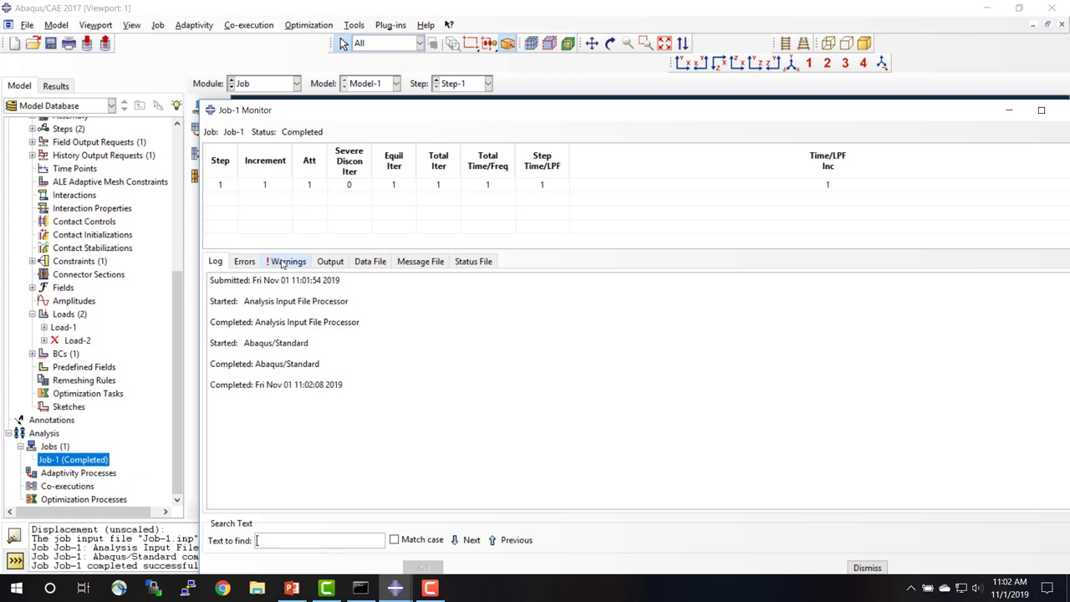
click(283, 262)
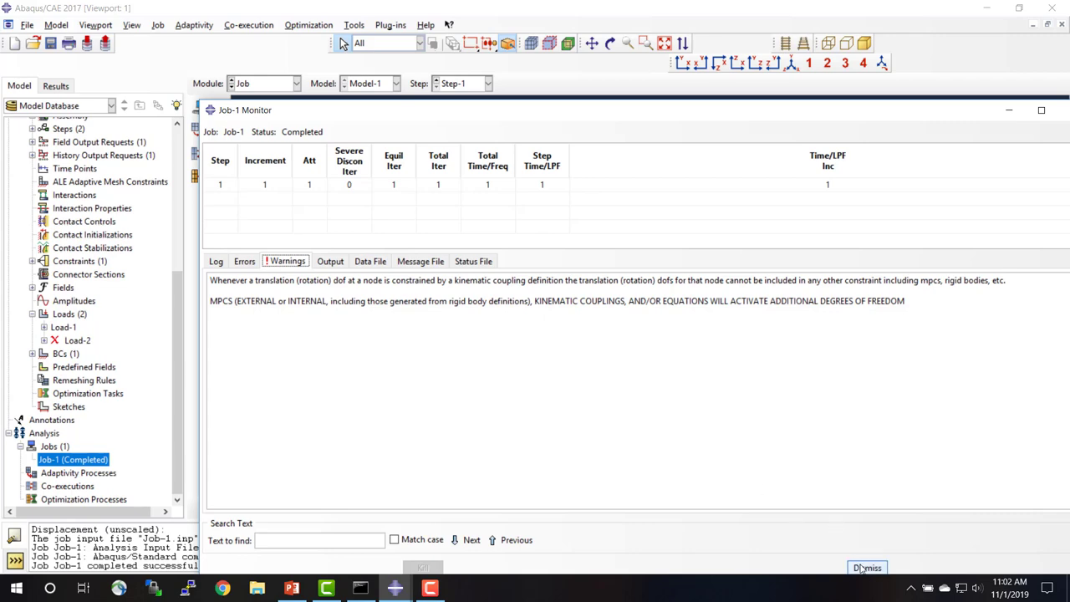
Close the Job-1 monitor and bring up the completed job's context menu in the model tree
click(862, 568)
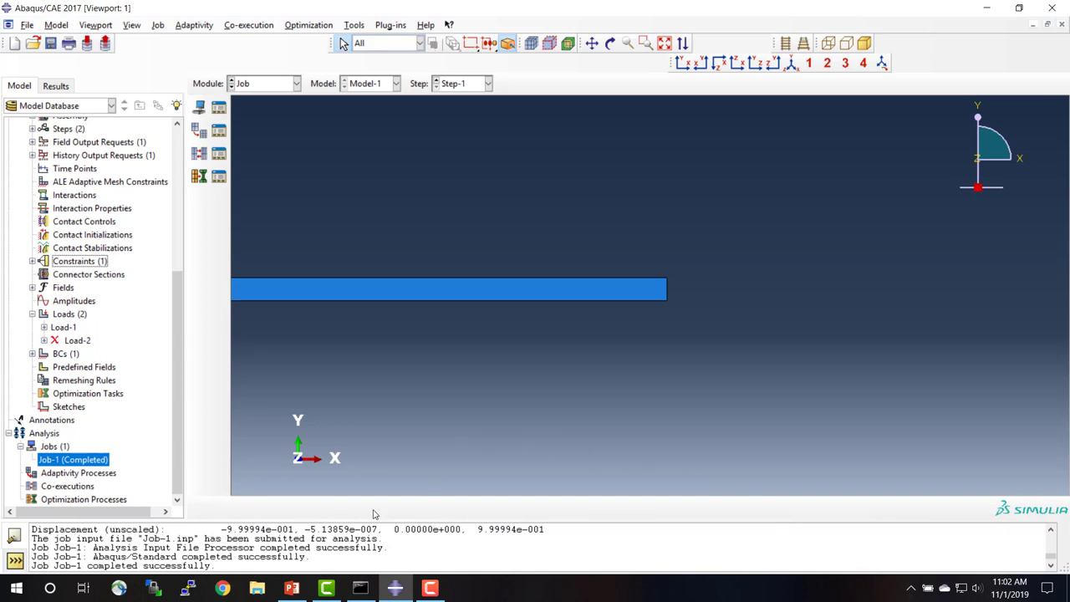
right_click(79, 464)
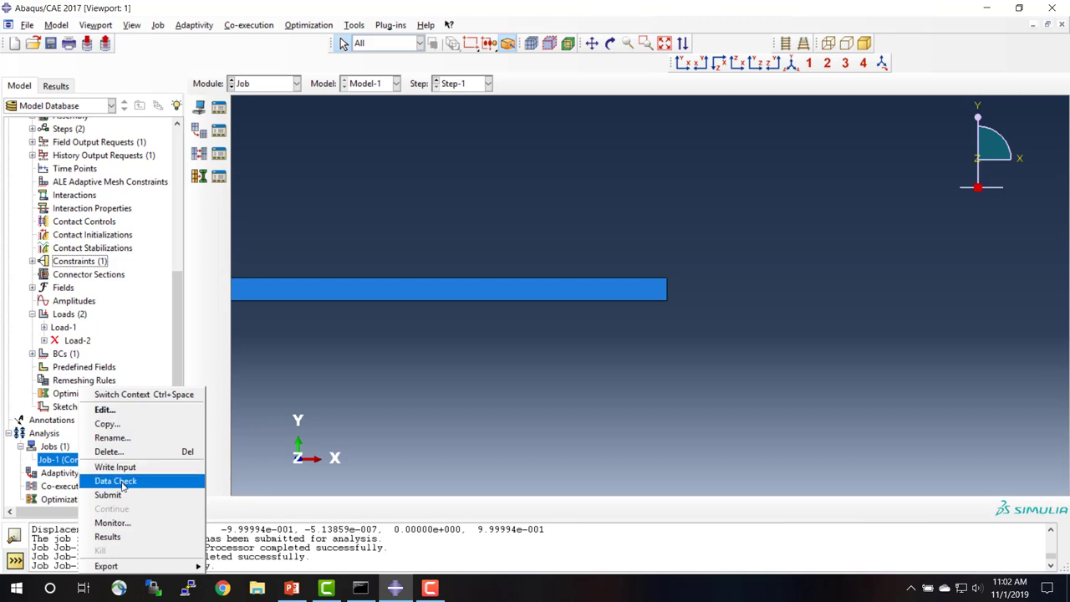
Open Job-1's results, dismiss the database error, and box-zoom onto the meshed bar
click(108, 537)
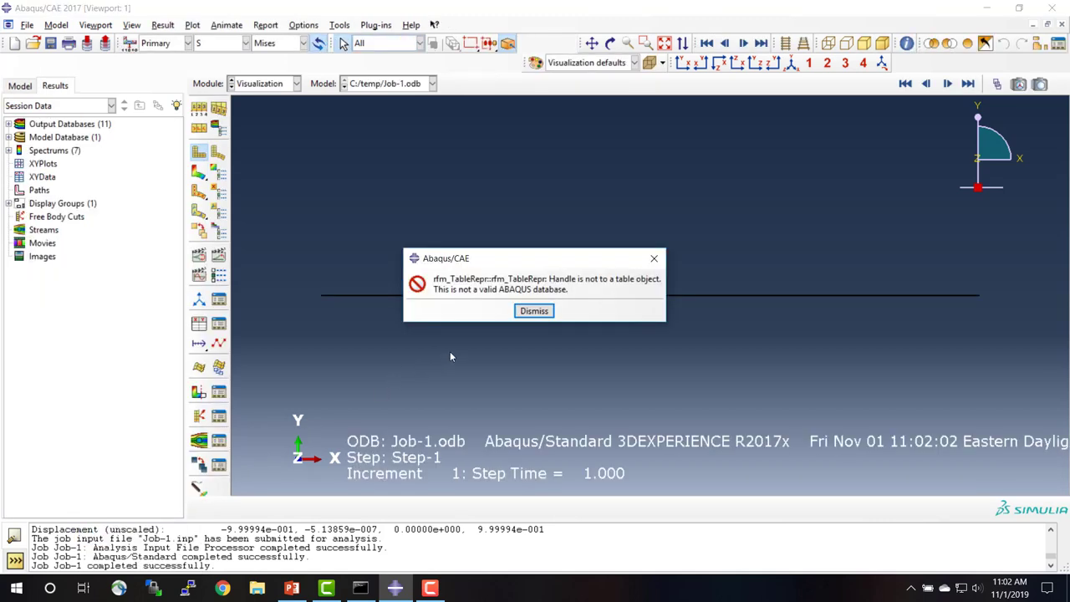
click(534, 311)
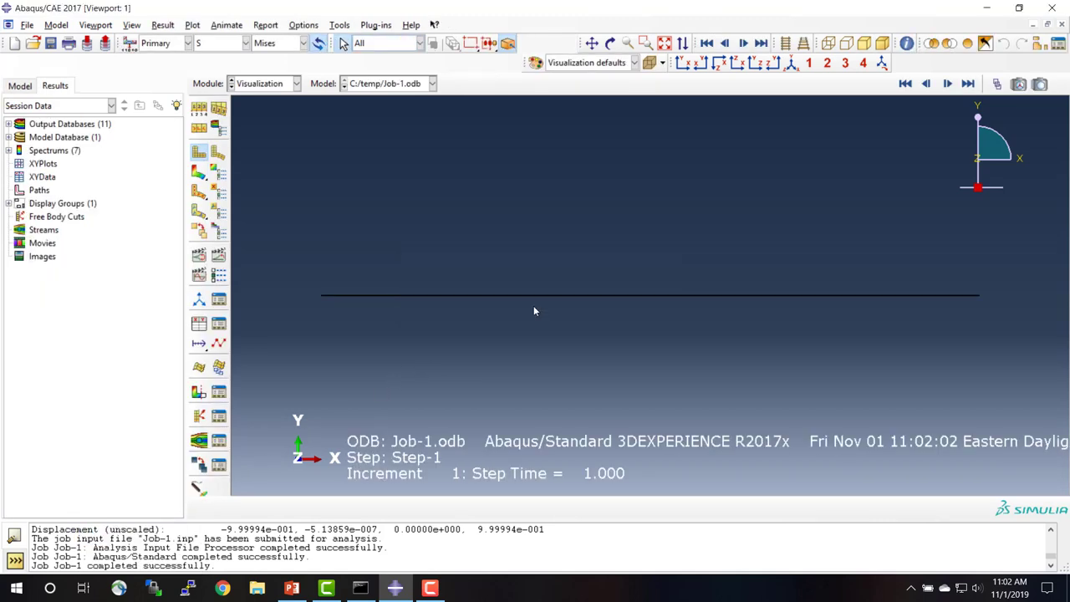
click(218, 151)
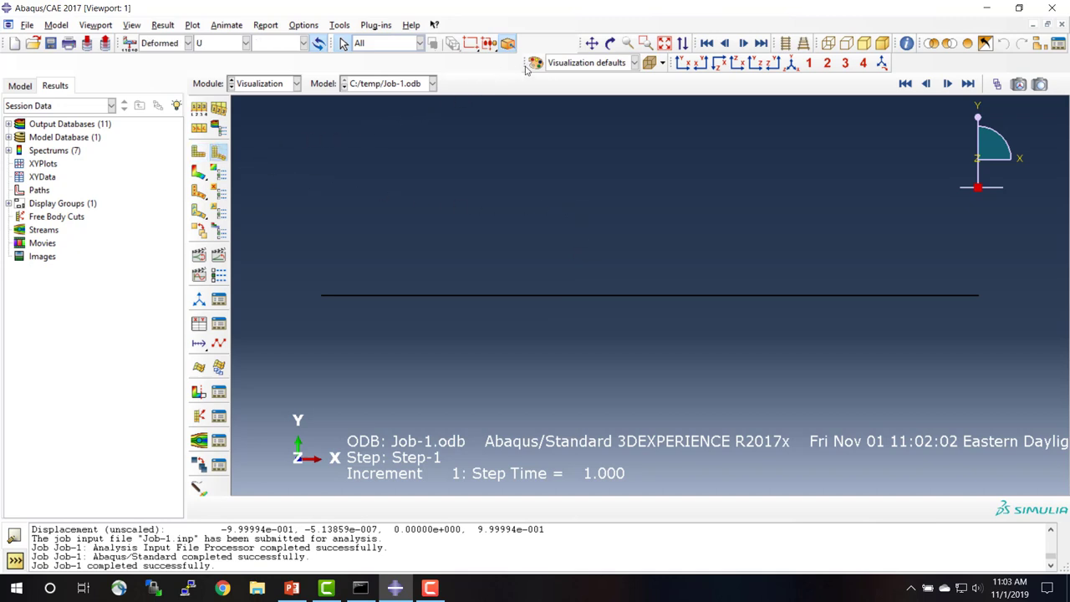
click(645, 42)
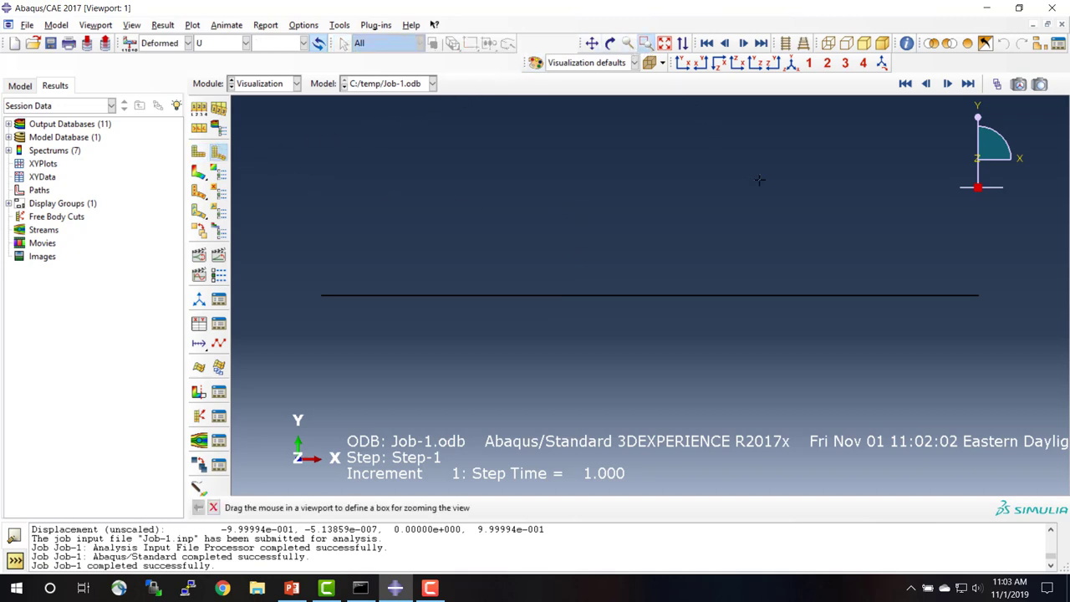
drag(947, 272, 996, 327)
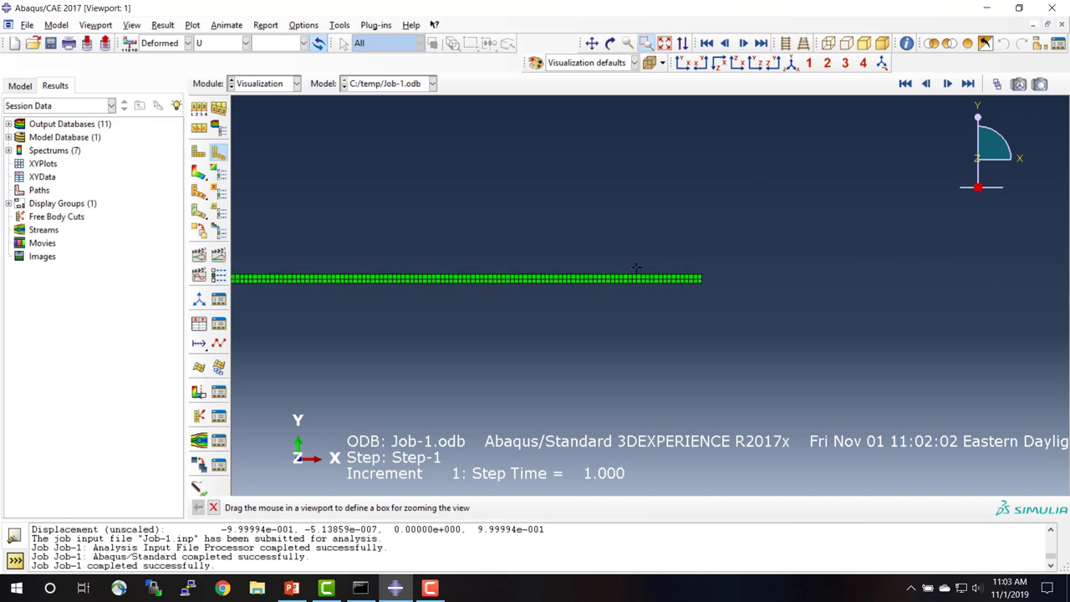
drag(629, 251, 723, 311)
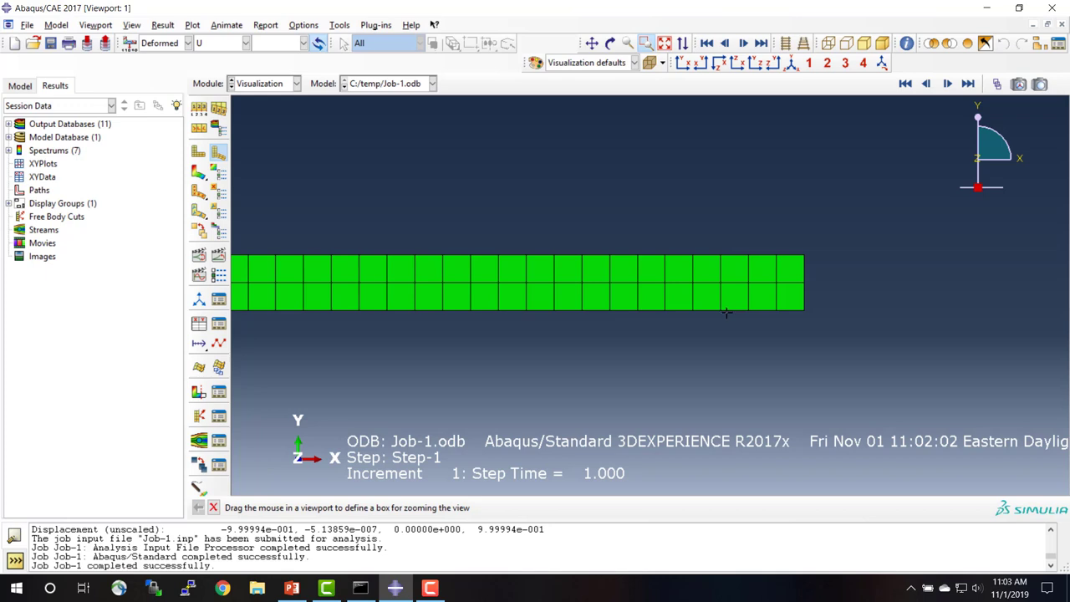
Plot Mises stress contours on the deformed bar (1.219e+01 to 1.275e+01)
click(197, 151)
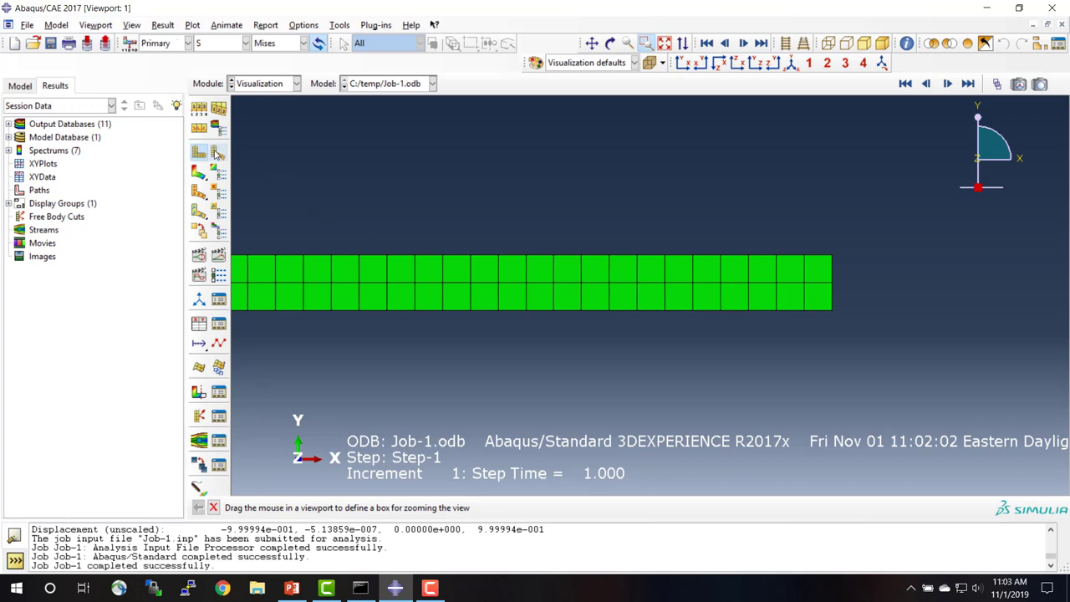
click(216, 152)
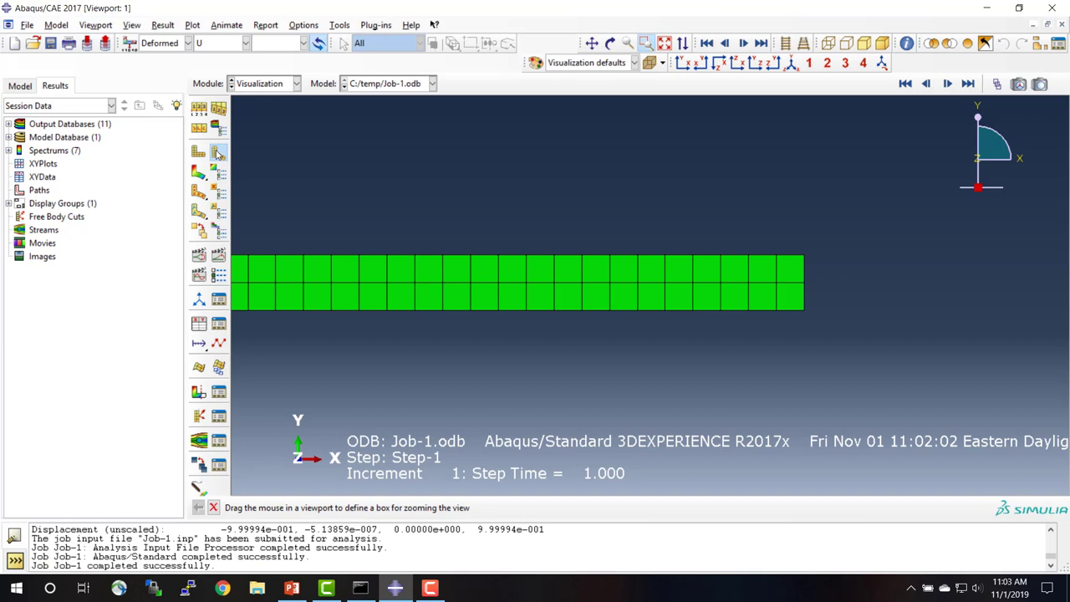
click(198, 172)
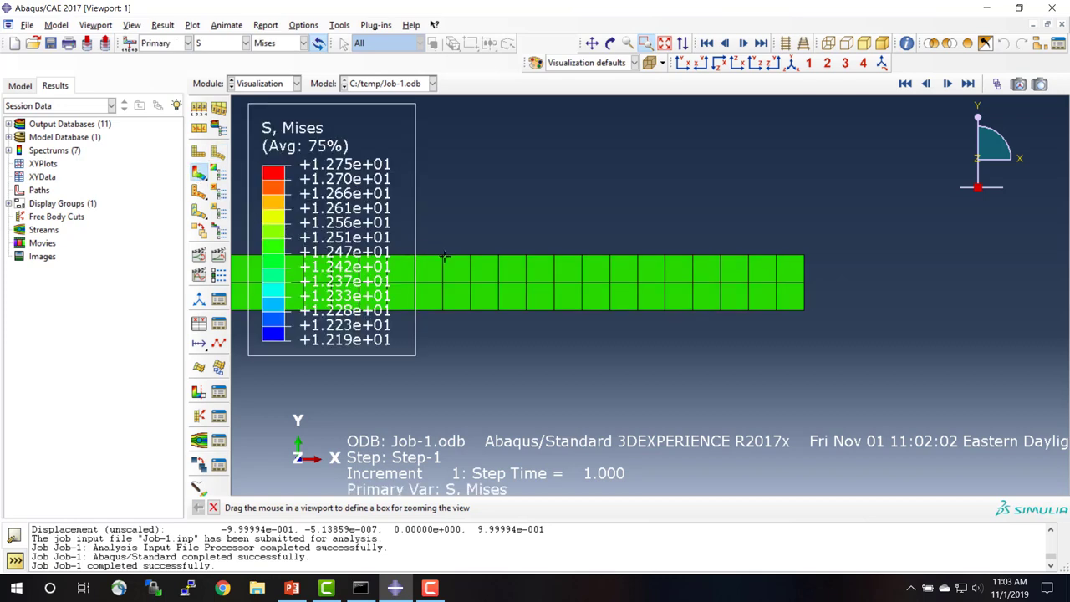
Query end node 2402 of the bar and read its X displacement of -9.99994e-001
click(340, 25)
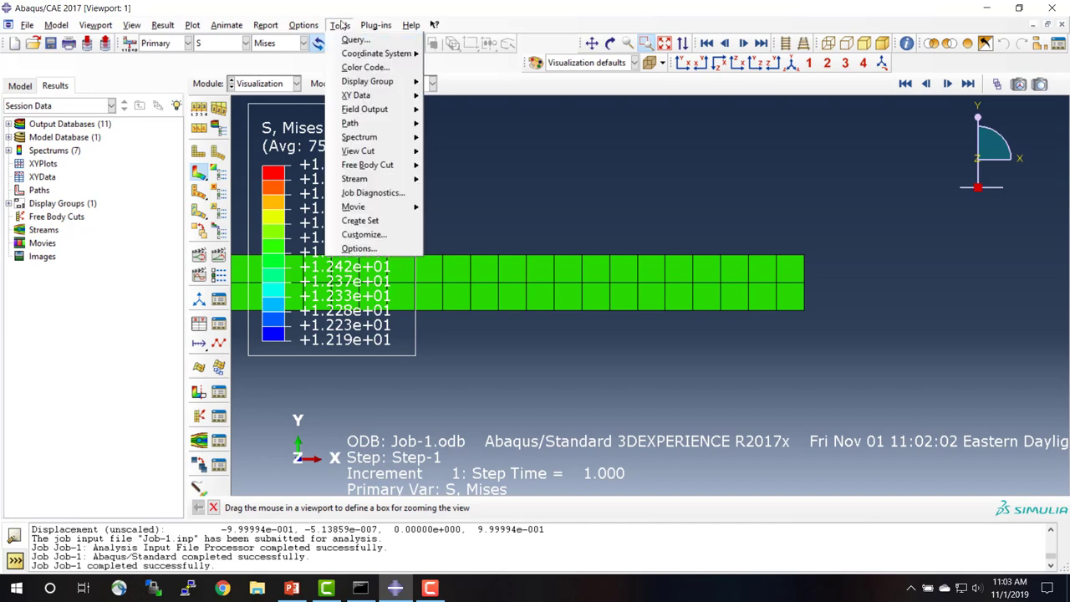
click(354, 39)
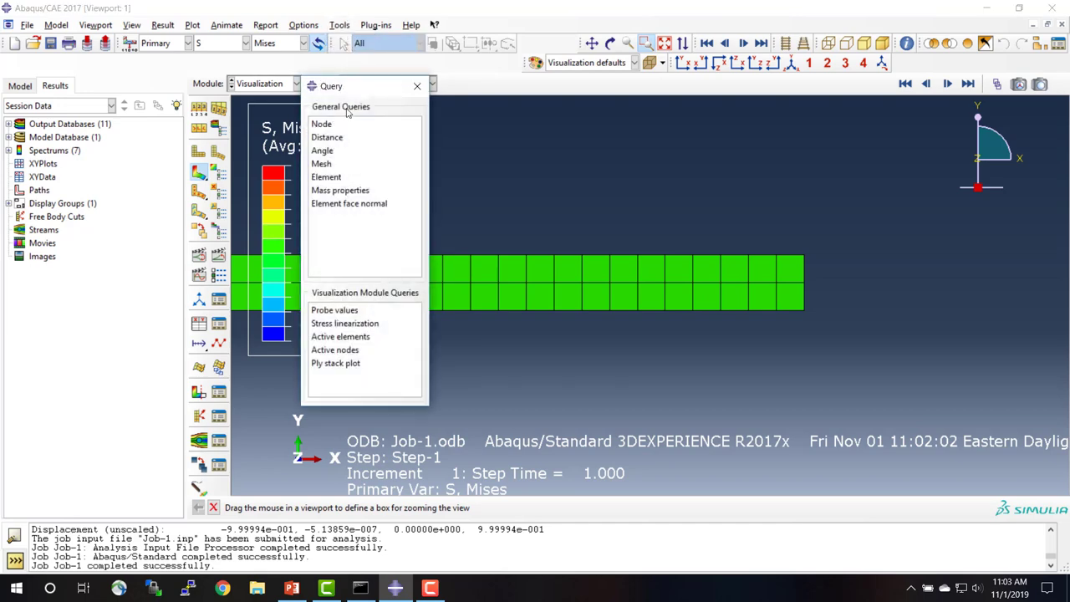
click(342, 124)
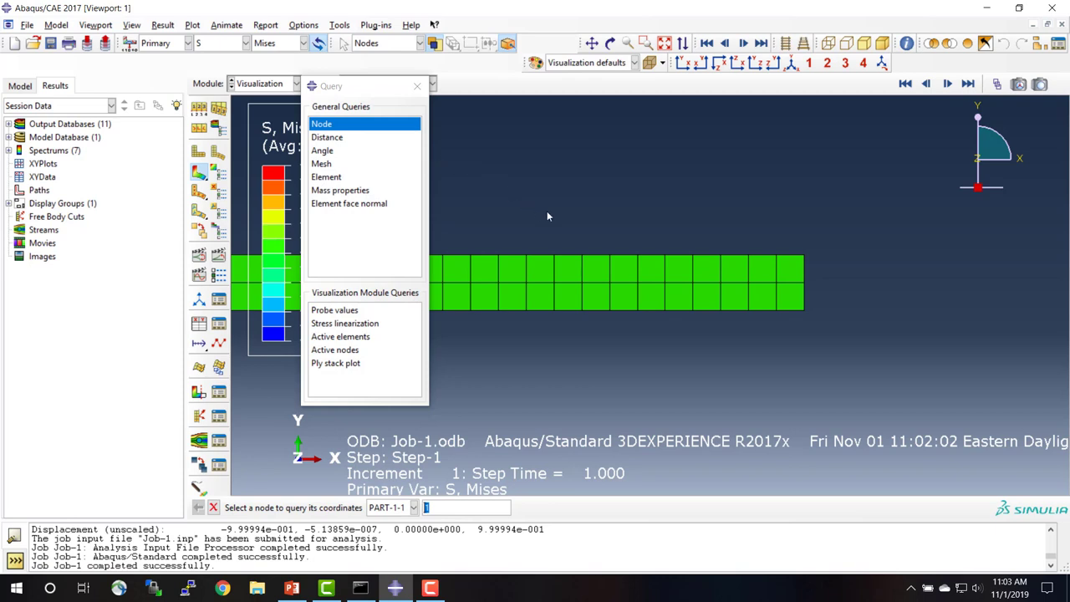
click(804, 284)
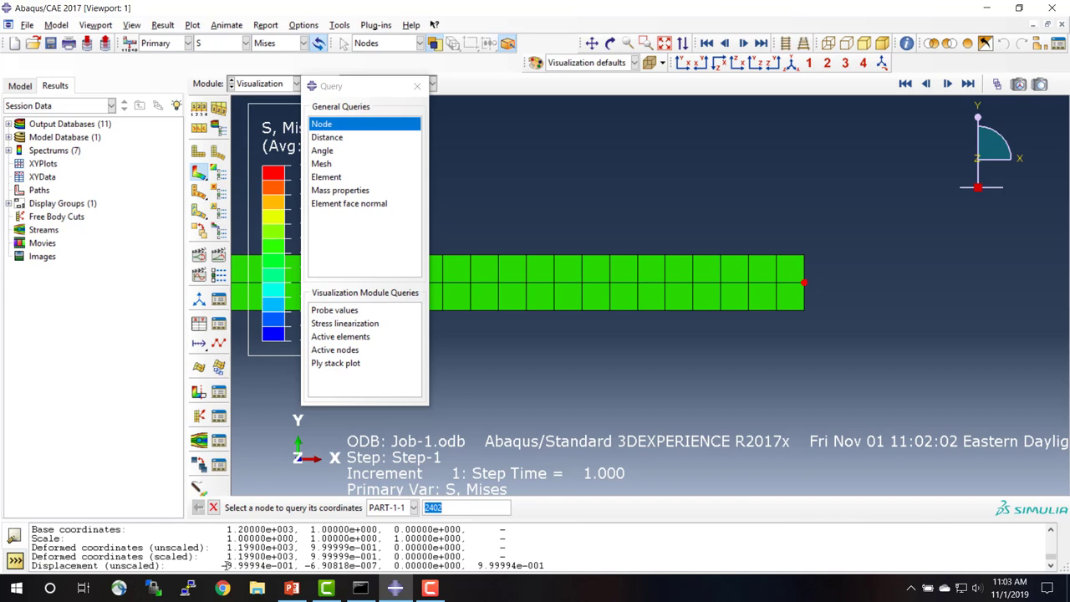
drag(225, 566, 300, 566)
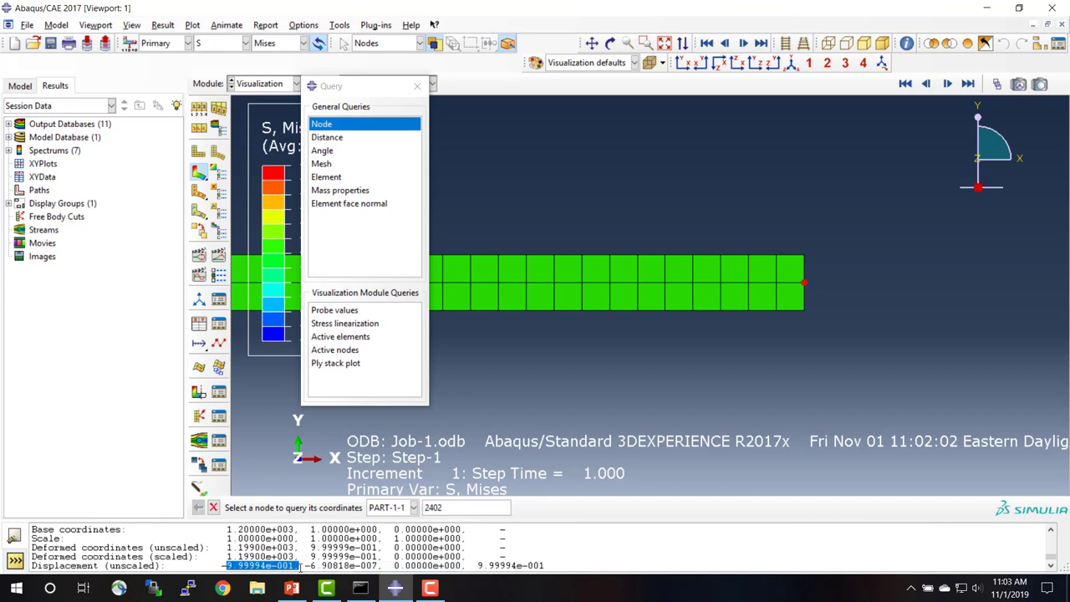
click(419, 86)
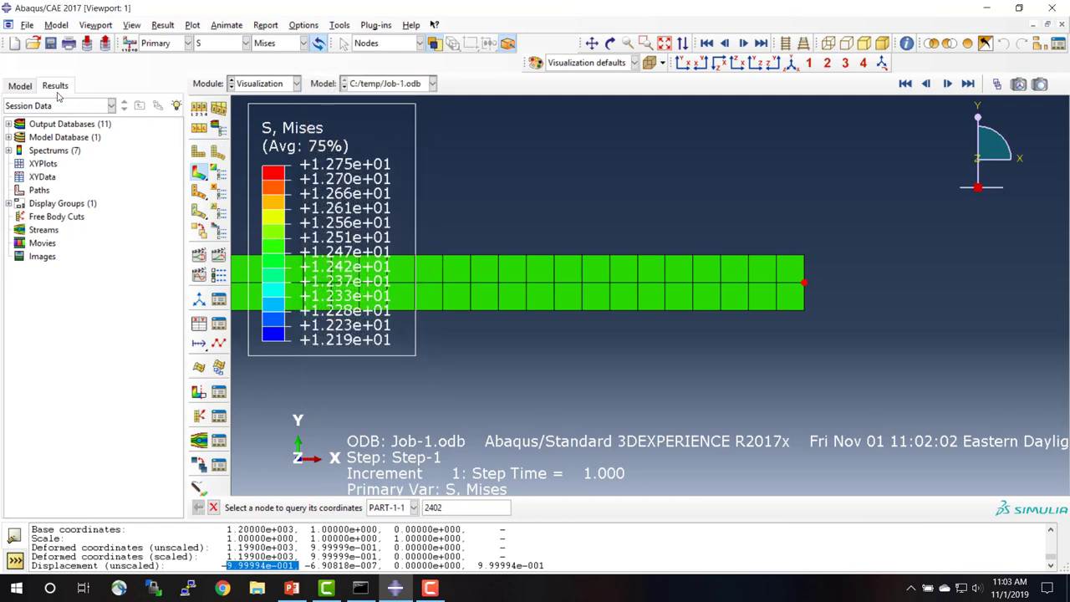
Switch Part-1's mesh controls to Tri element shape, clearing the previous quad mesh
click(19, 86)
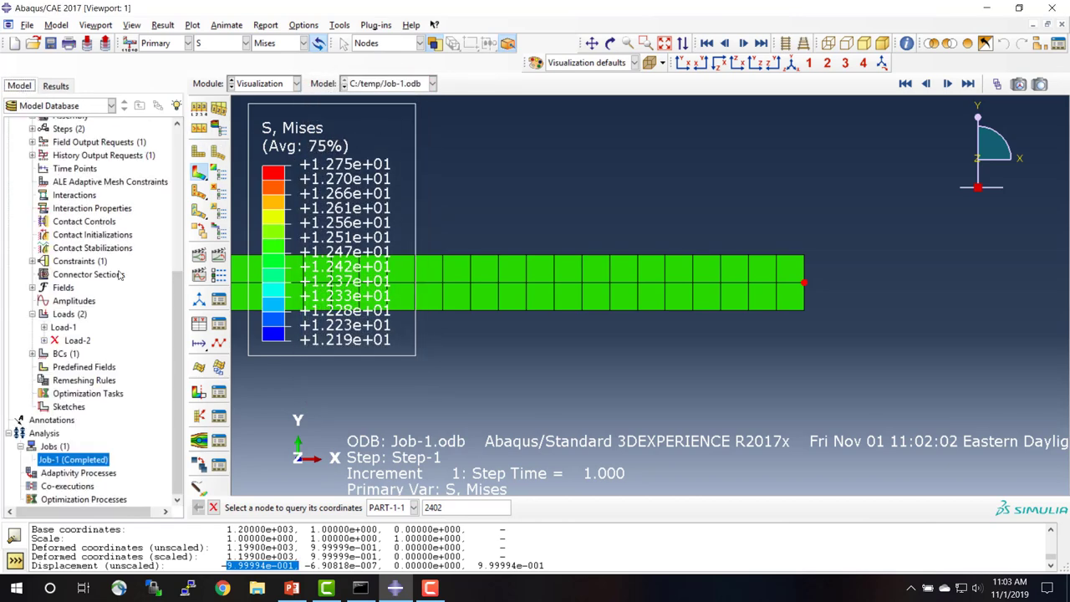
scroll(180, 242, up, 6)
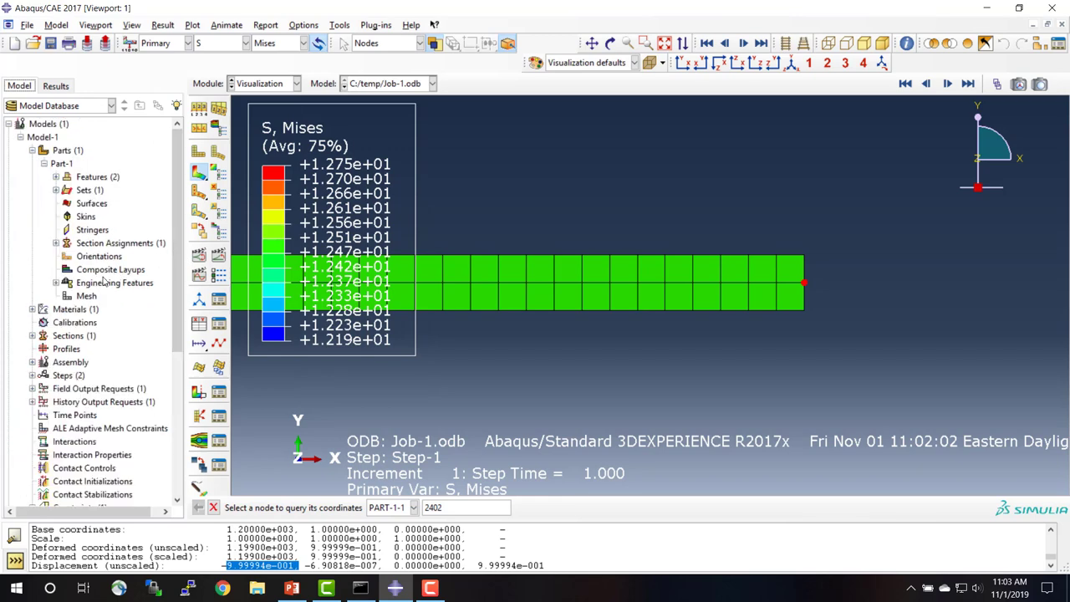
double_click(87, 297)
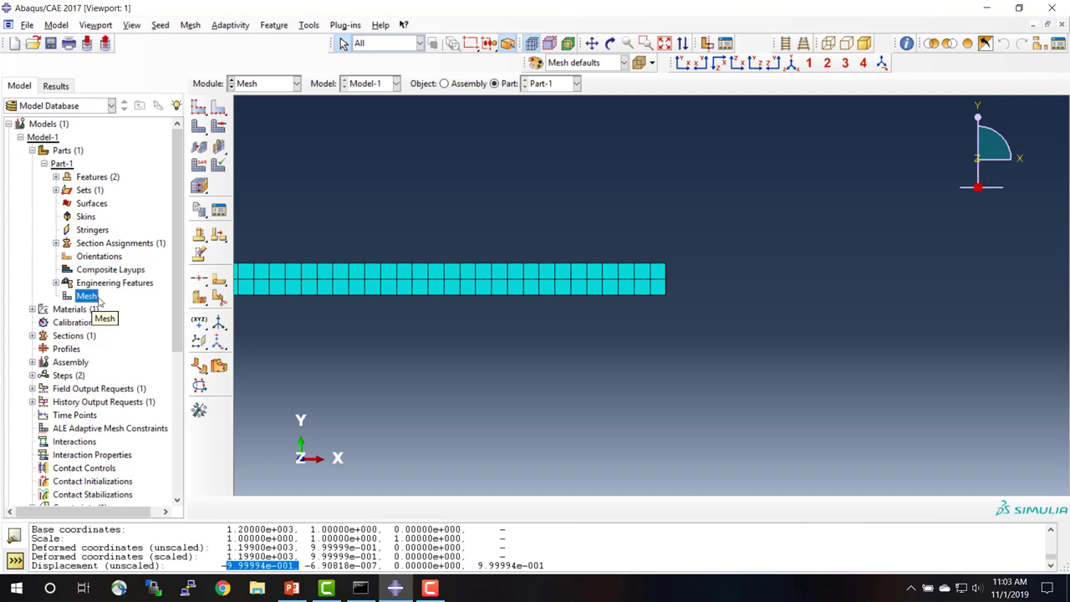
click(219, 126)
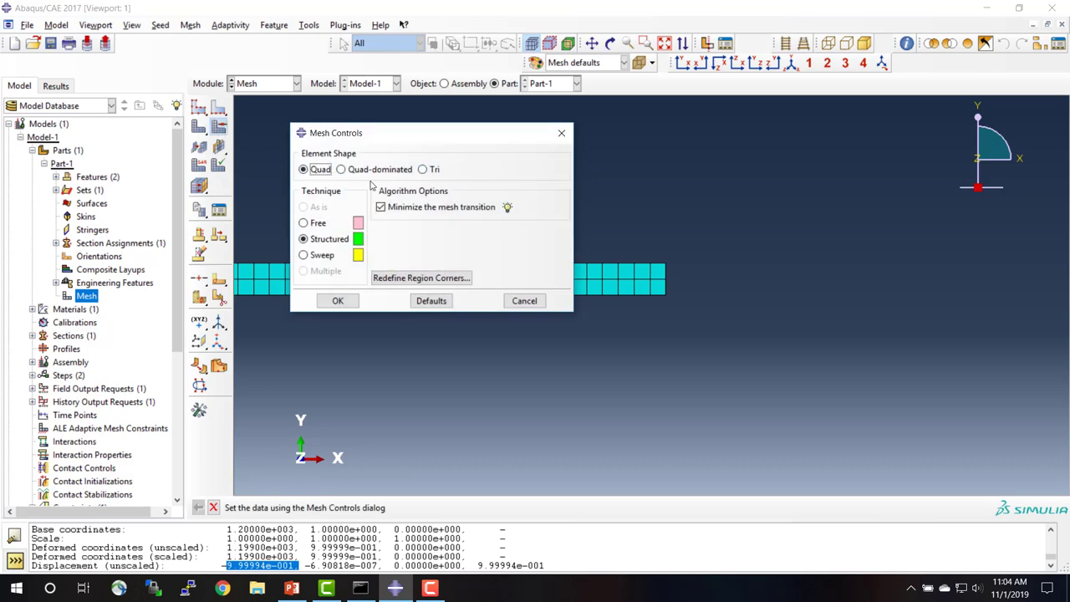
click(424, 170)
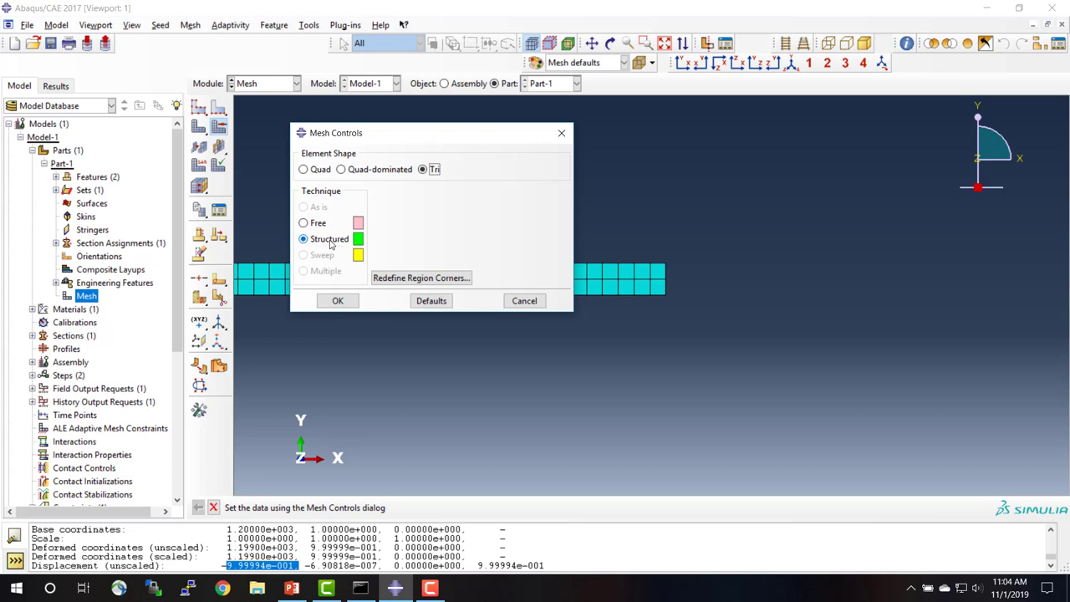
click(338, 300)
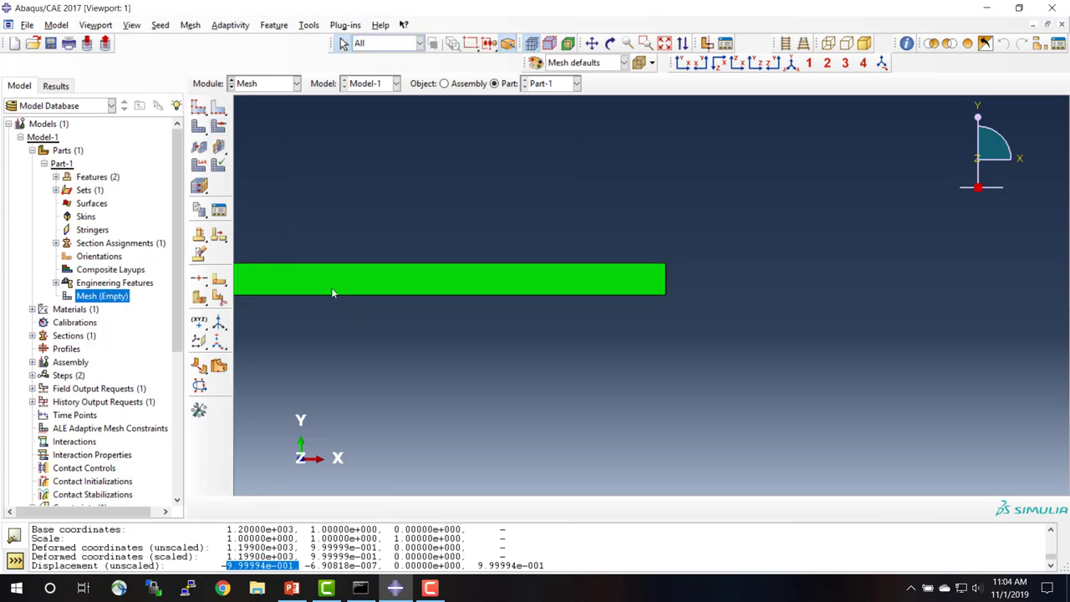
Assign linear plane-stress CPS3 triangles to the bar face and mesh it with 4800 elements
click(199, 165)
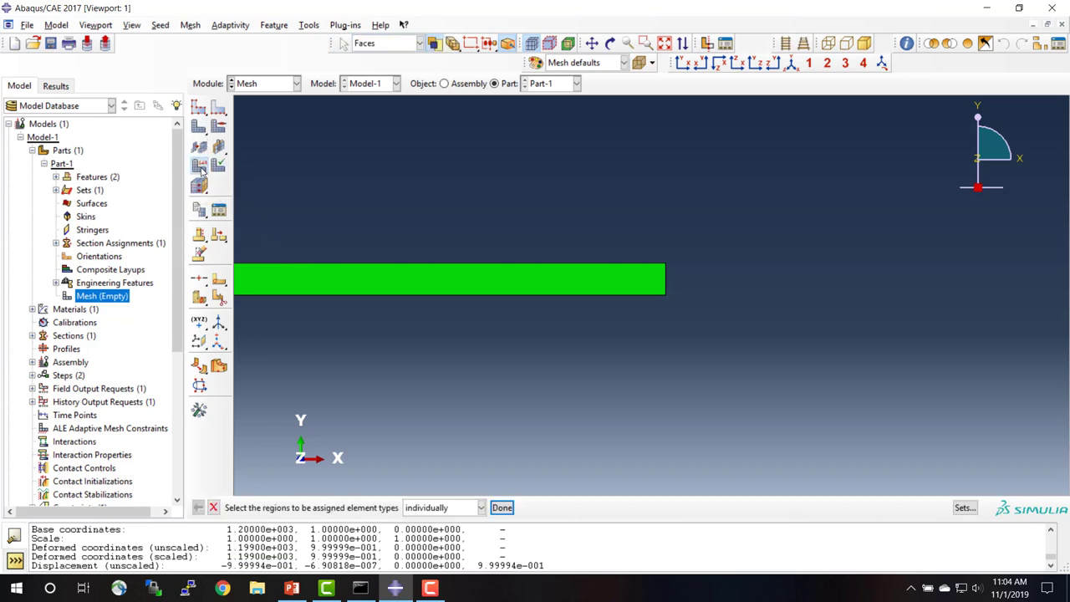
click(326, 289)
click(502, 508)
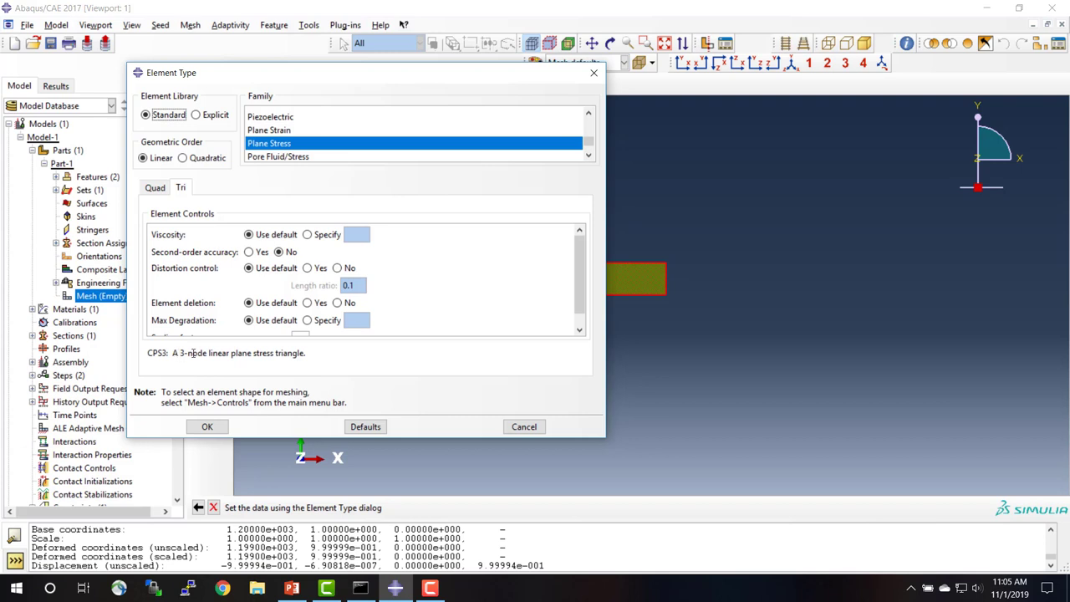
click(209, 427)
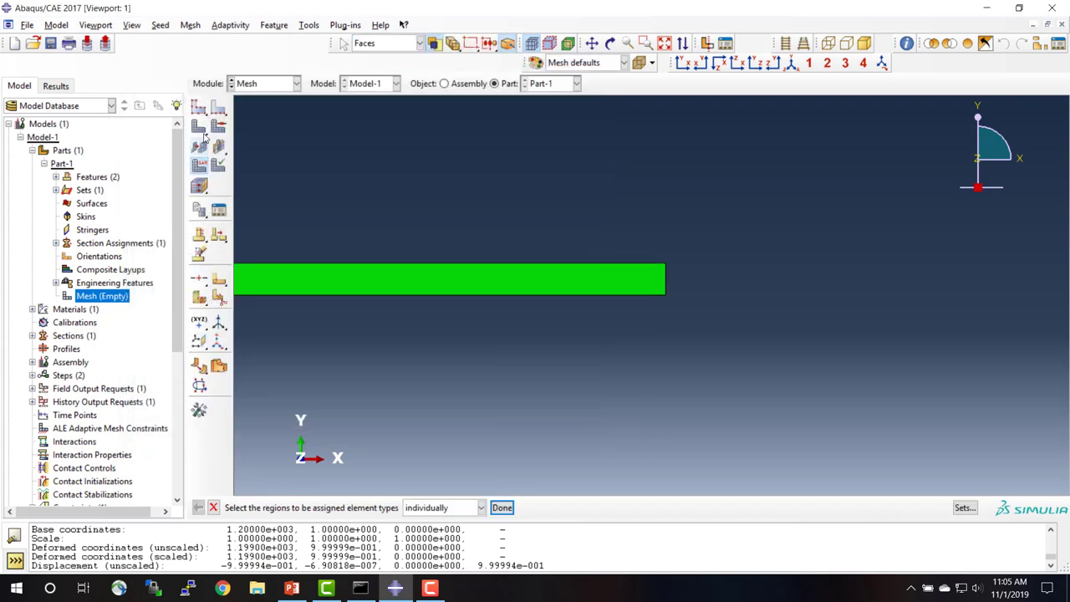
click(198, 125)
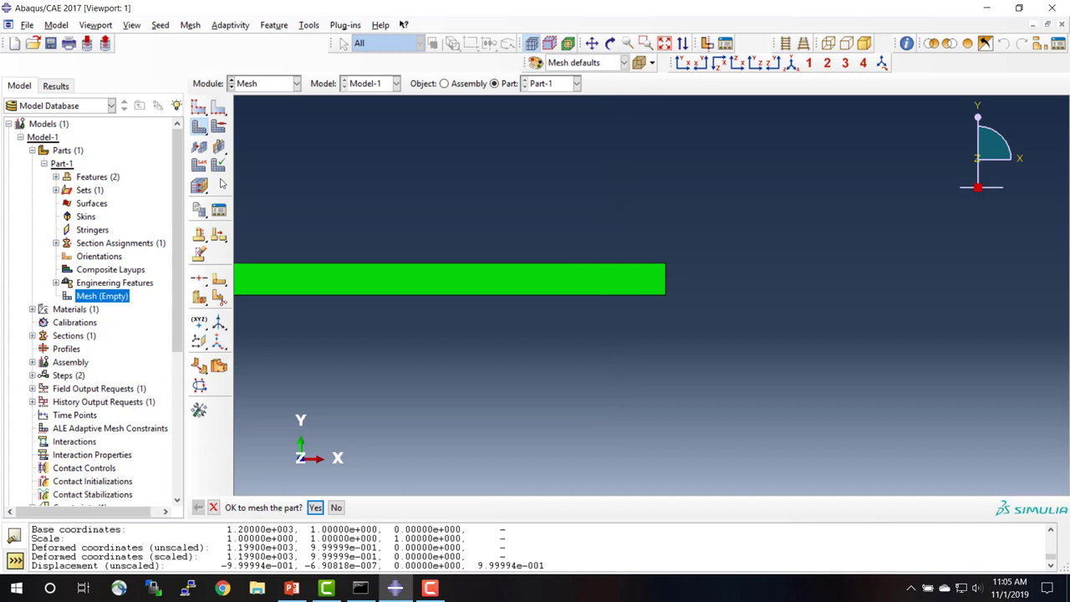
click(315, 507)
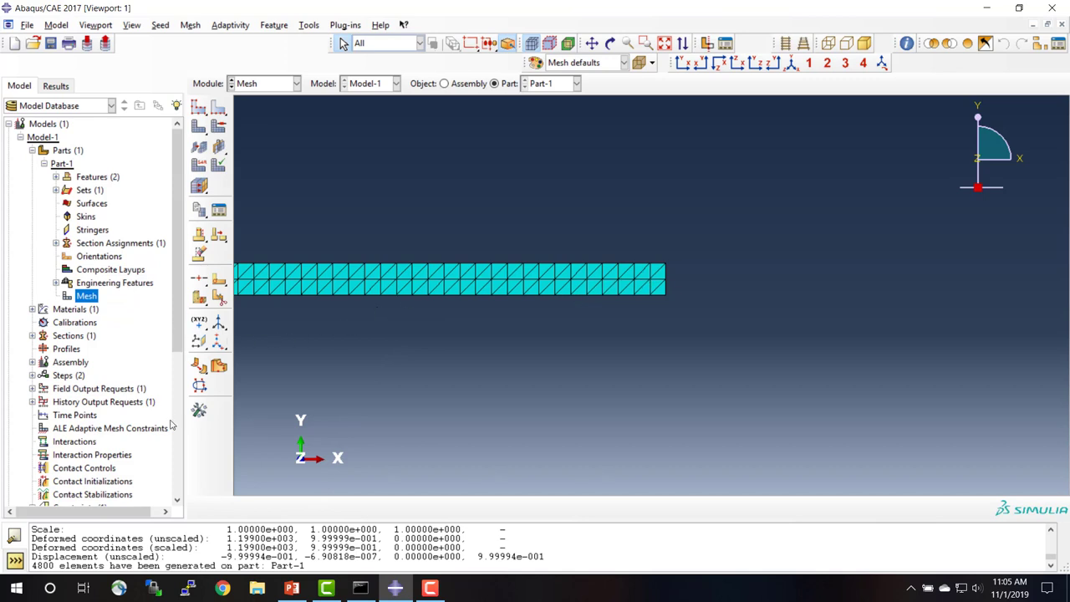
Resubmit Job-1 on the triangle mesh and open Job-1.odb once it completes
click(177, 482)
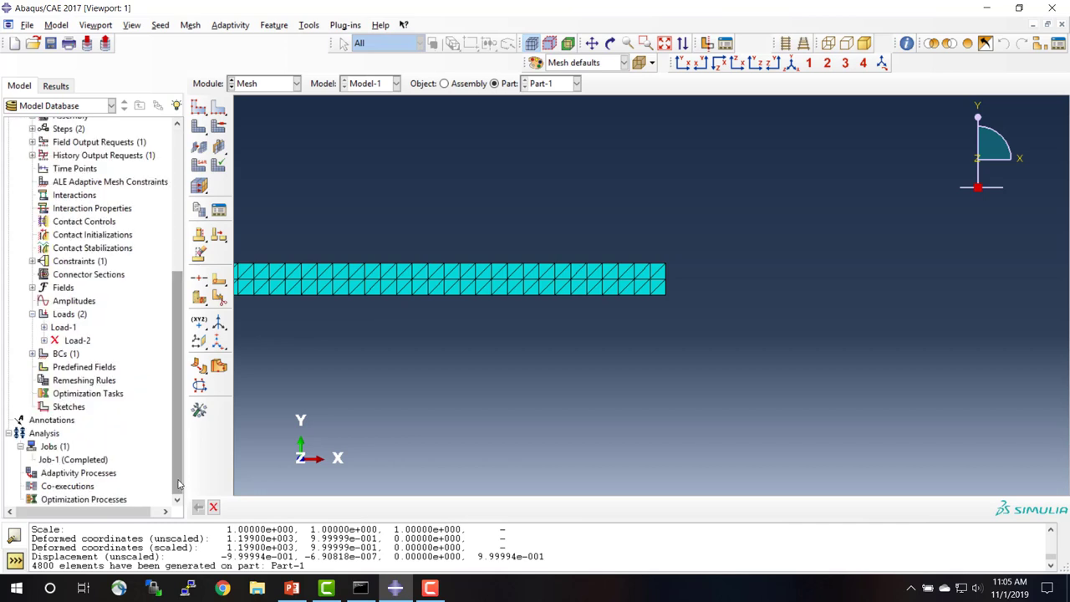
right_click(90, 460)
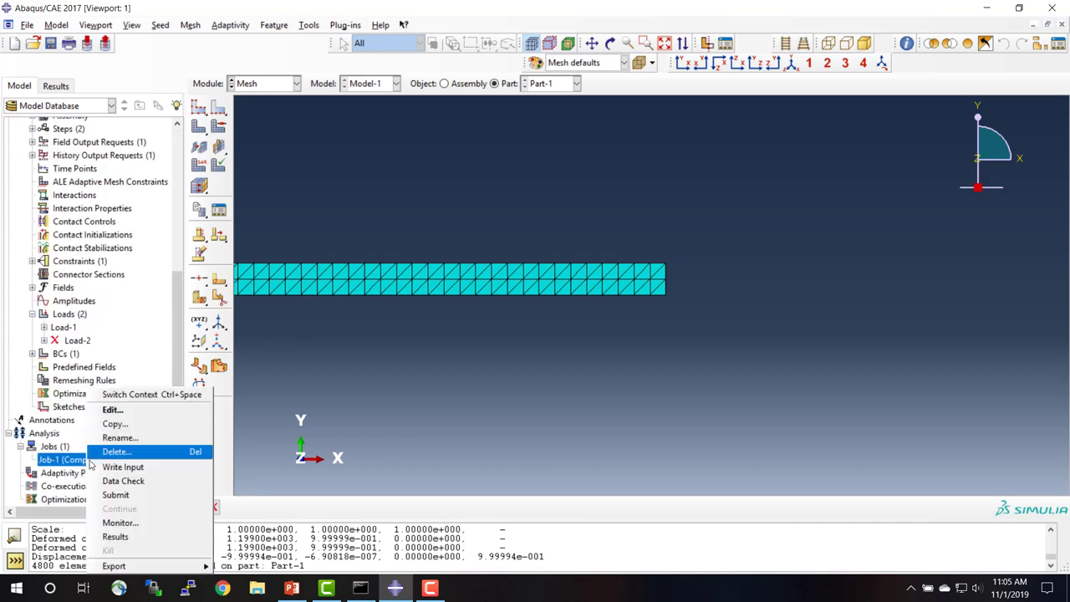
click(117, 495)
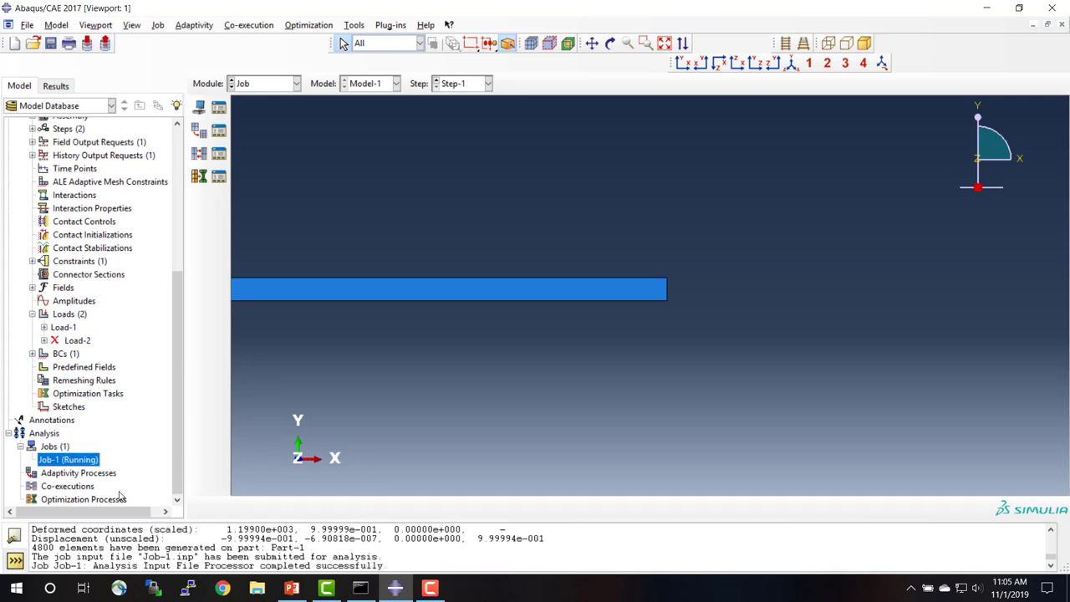
right_click(89, 463)
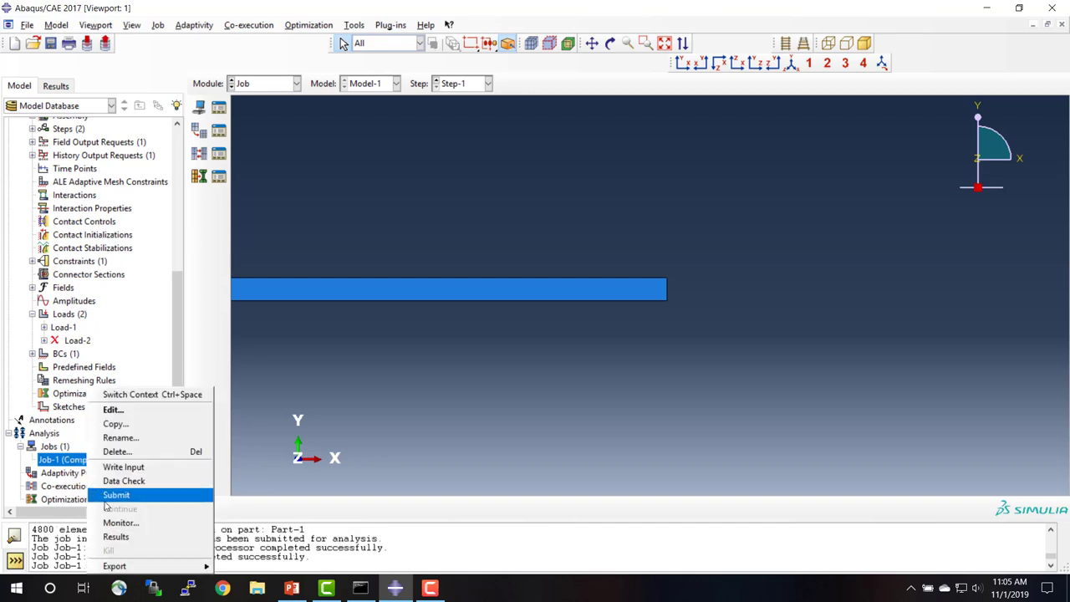
click(116, 536)
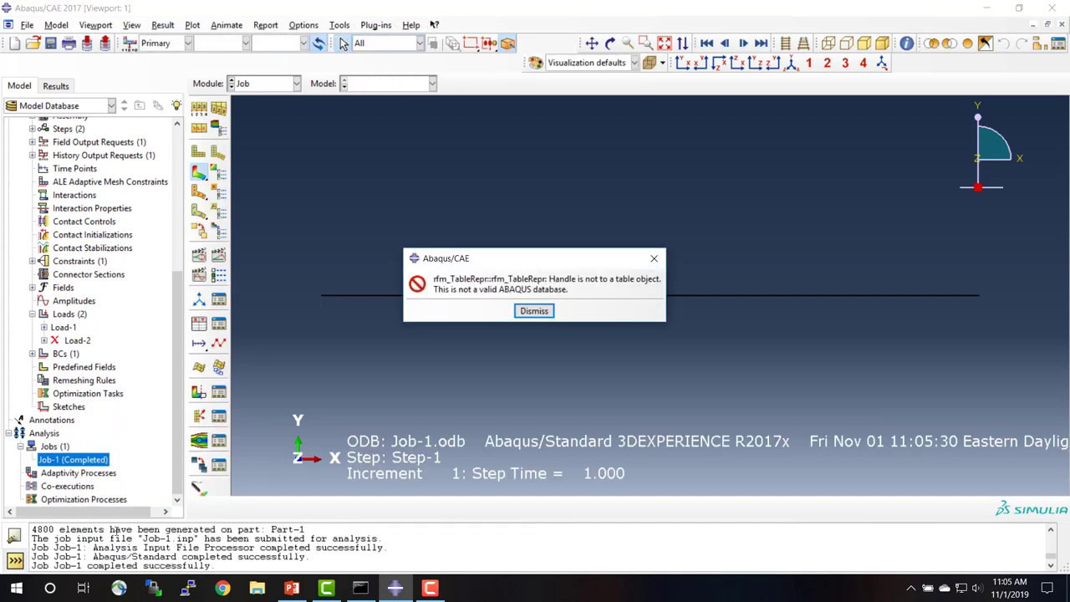
Zoom onto the triangle mesh, plot Mises contours (1.121e+01 to 1.297e+01), then bring up the PowerPoint table
click(534, 310)
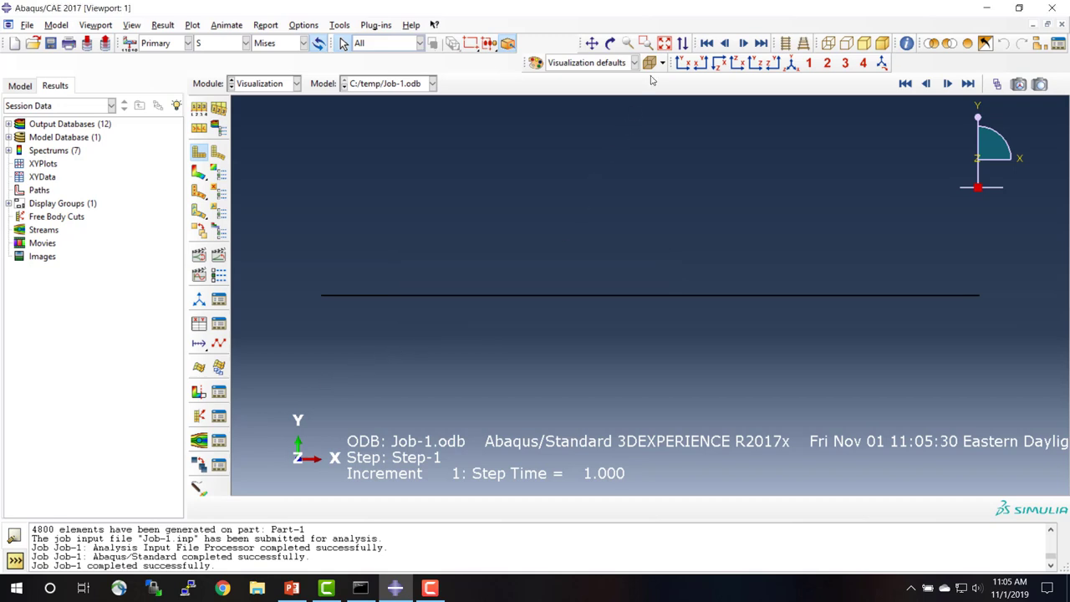
click(646, 42)
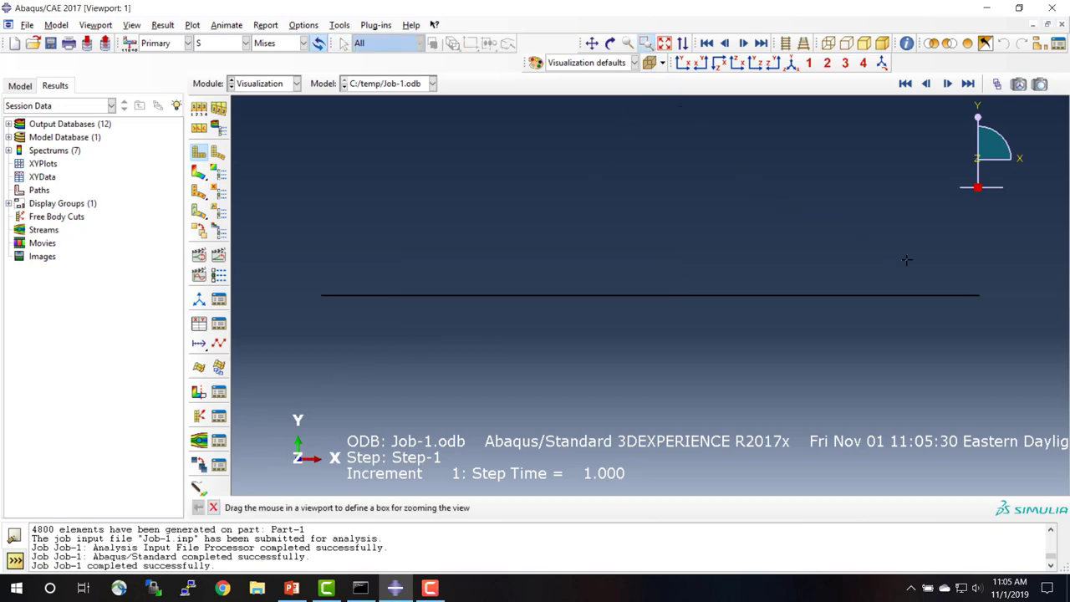
drag(927, 276, 998, 312)
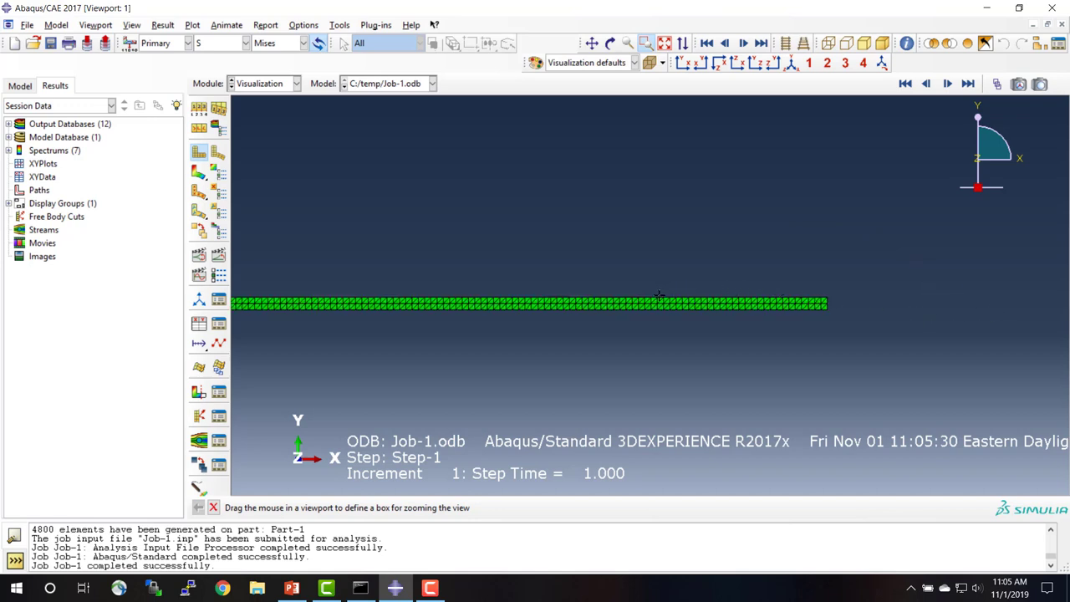
drag(658, 296, 844, 322)
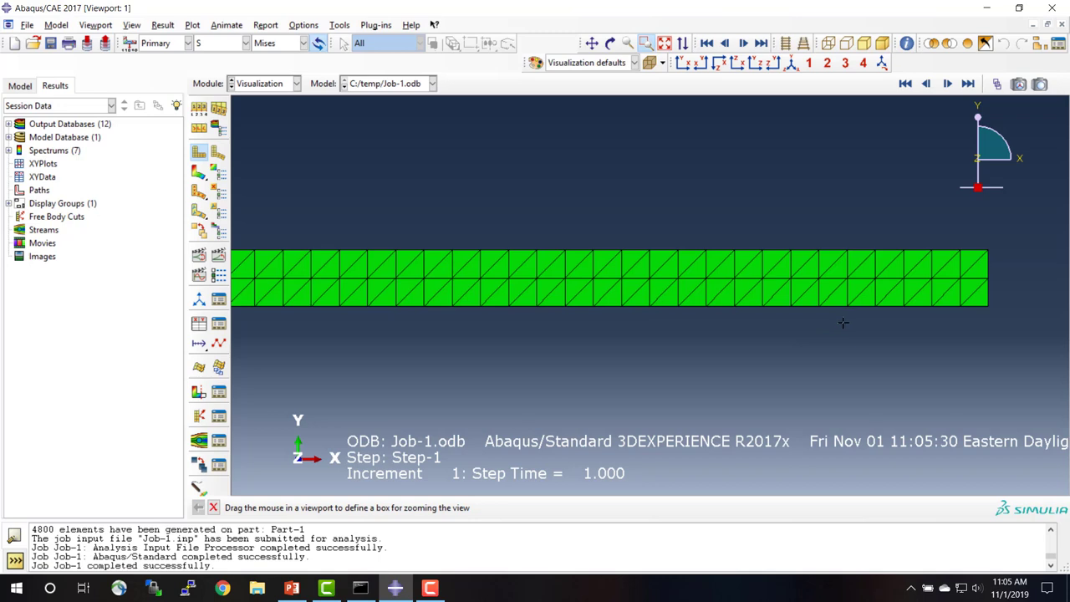
click(222, 157)
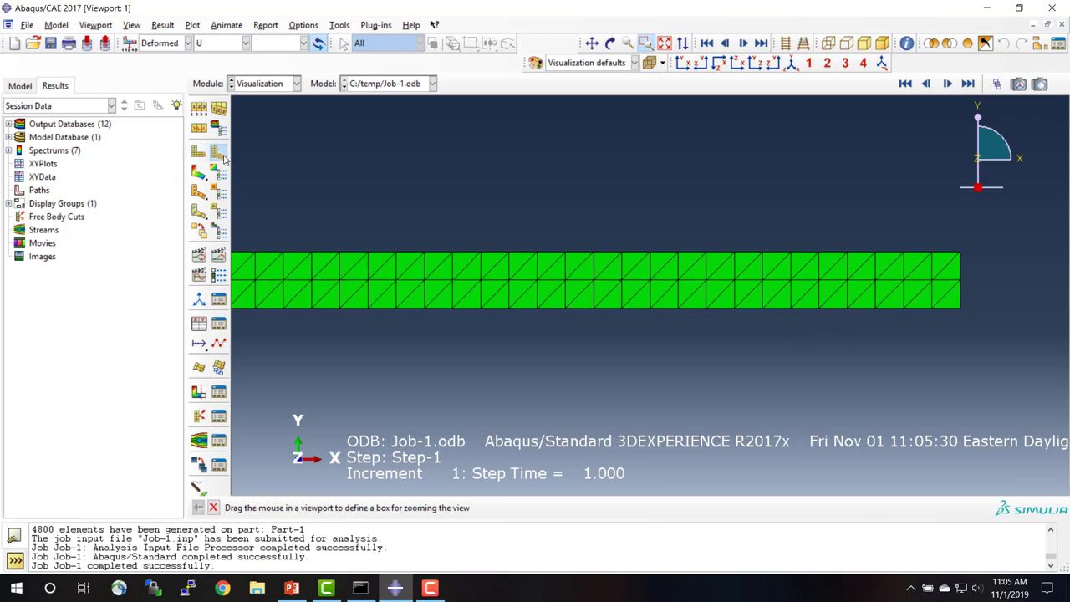
click(199, 173)
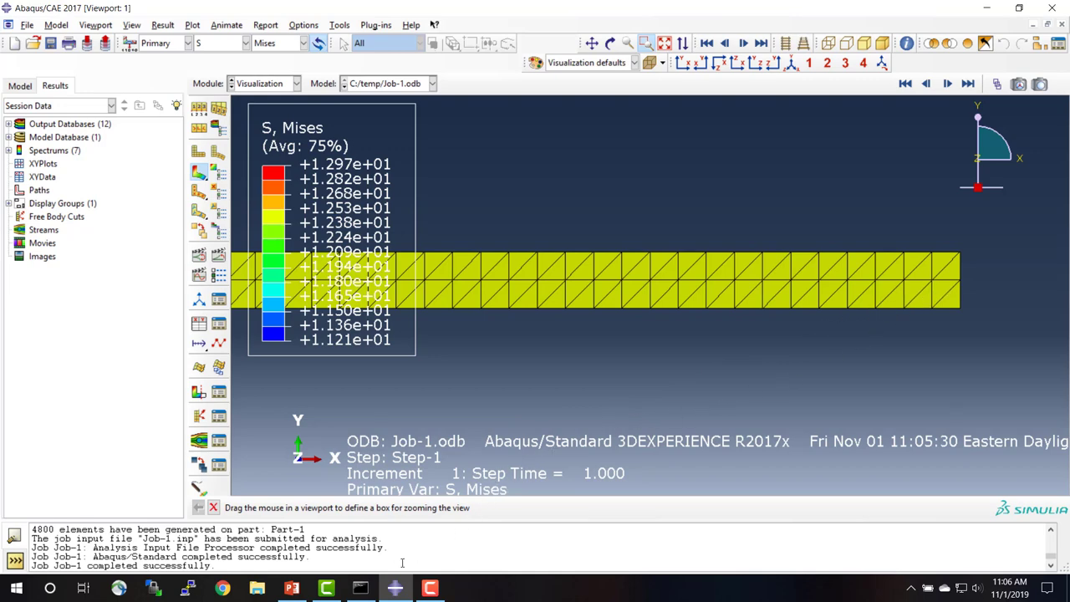
click(292, 588)
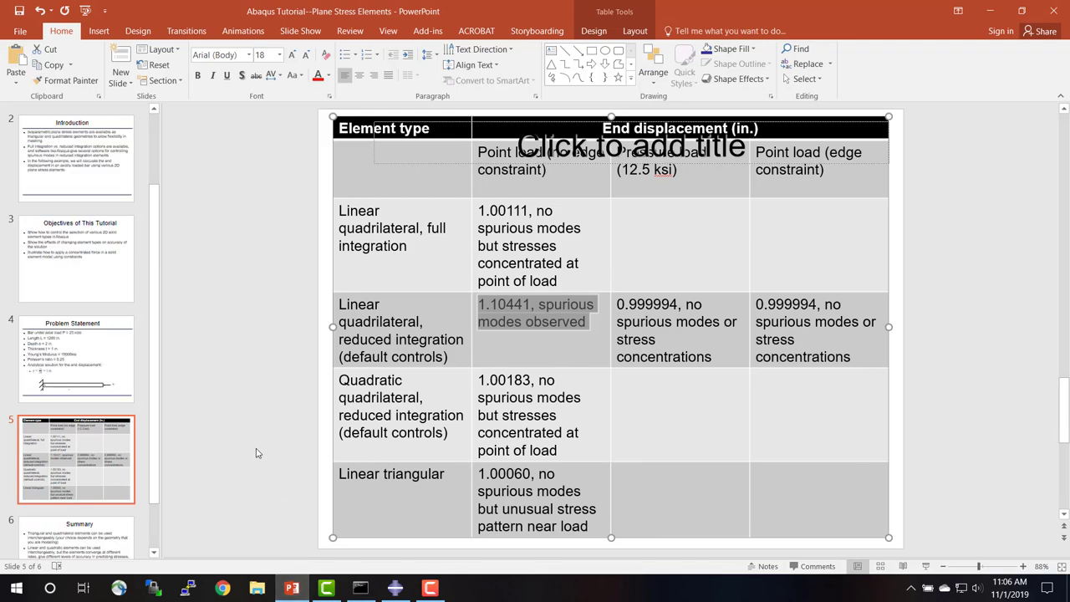